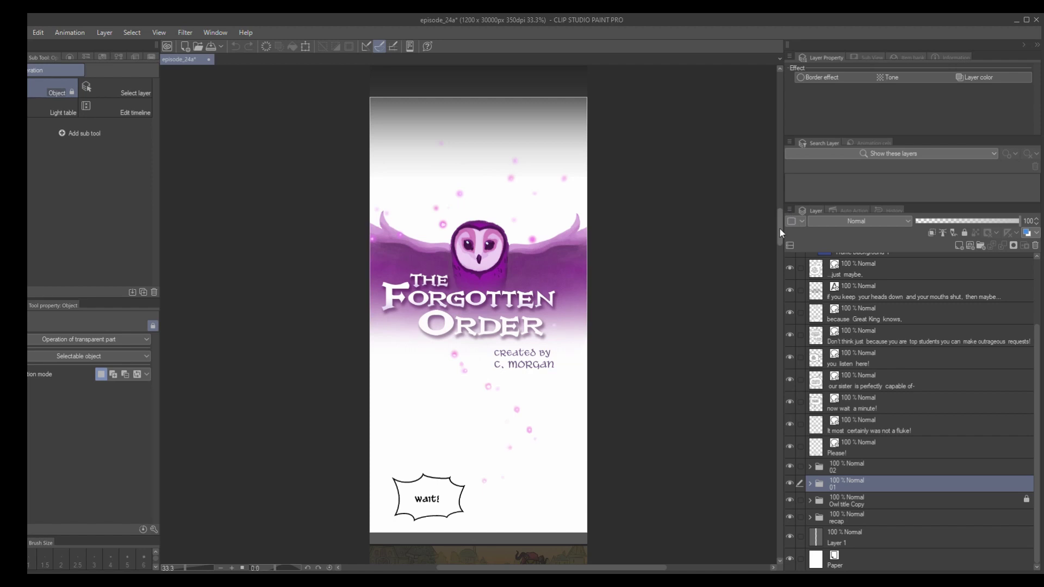
- Look through the episode_24a webtoon from the title panel down through the dialogue panels
{"action": "left_click_drag", "start_coordinate": [778, 227], "coordinate": [768, 246]}
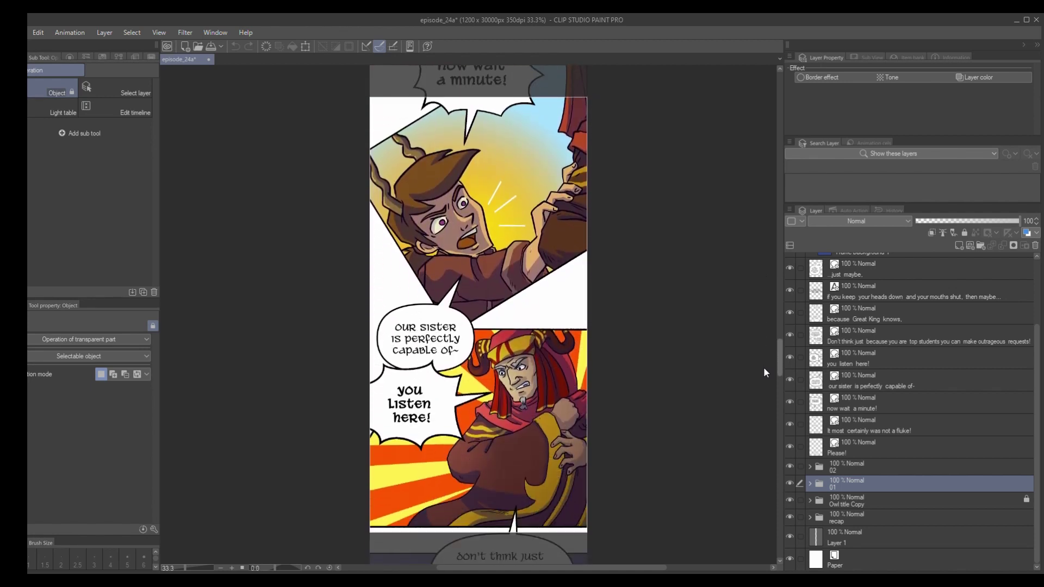
{"action": "scroll", "coordinate": [764, 379], "scroll_direction": "down", "scroll_amount": 10}
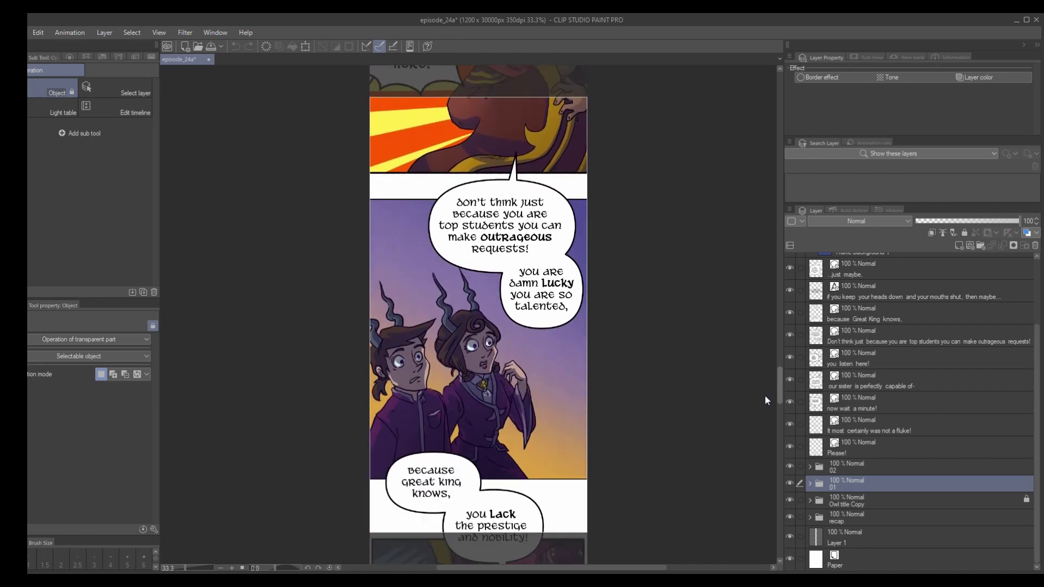
{"action": "scroll", "coordinate": [765, 409], "scroll_direction": "down", "scroll_amount": 15}
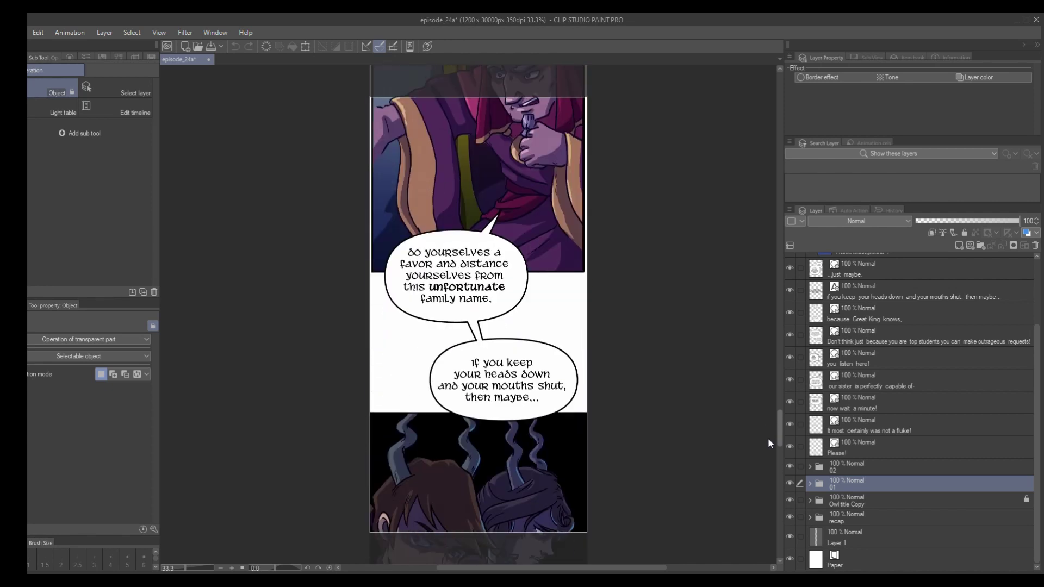
{"action": "scroll", "coordinate": [769, 468], "scroll_direction": "down", "scroll_amount": 6}
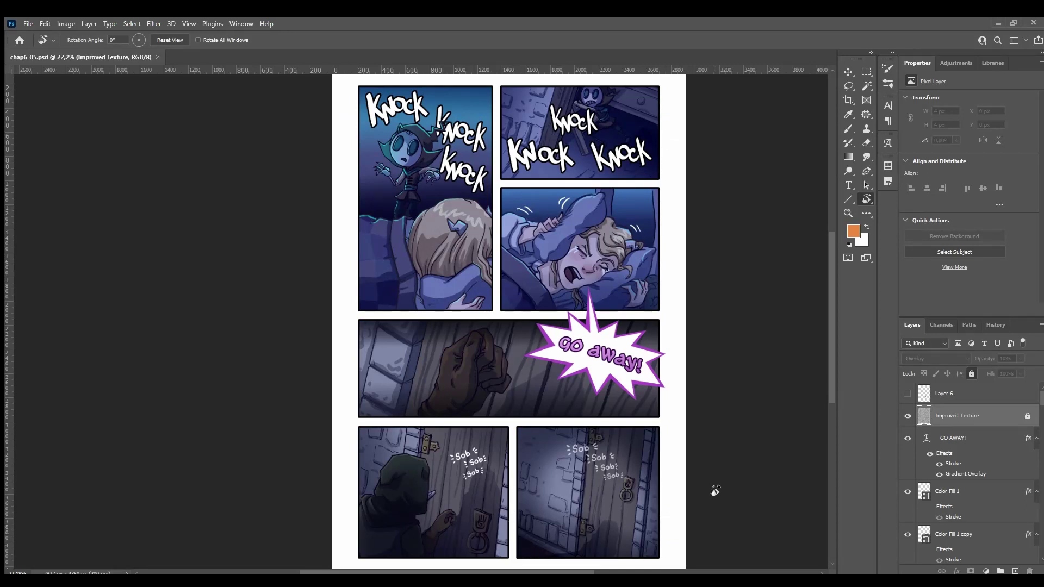
- Hide the "GO AWAY!" text and the Color Fill 1 and Color Fill 1 copy layers of its burst balloon
{"action": "key", "text": "v"}
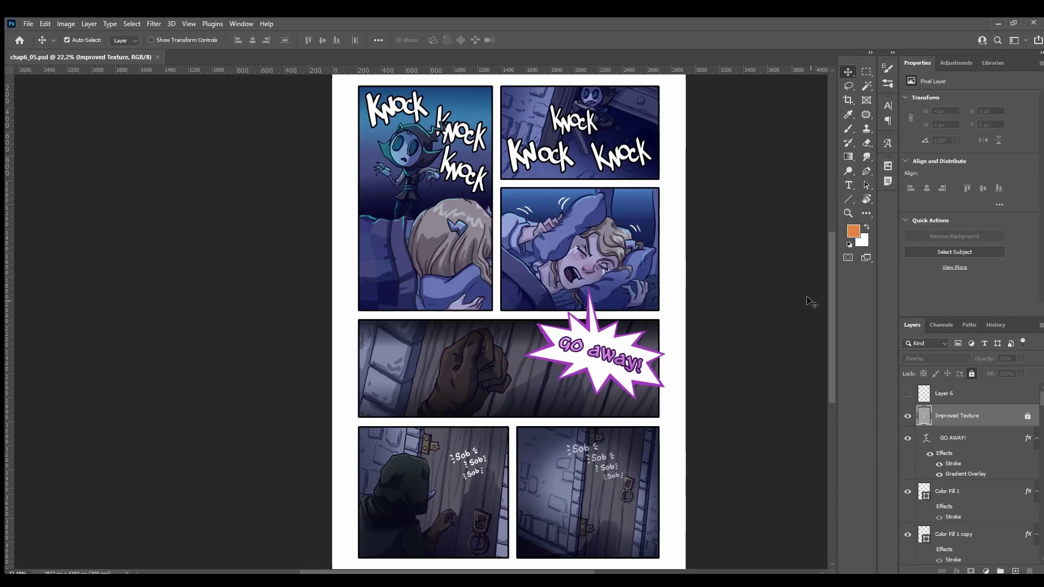
{"action": "left_click", "coordinate": [606, 357]}
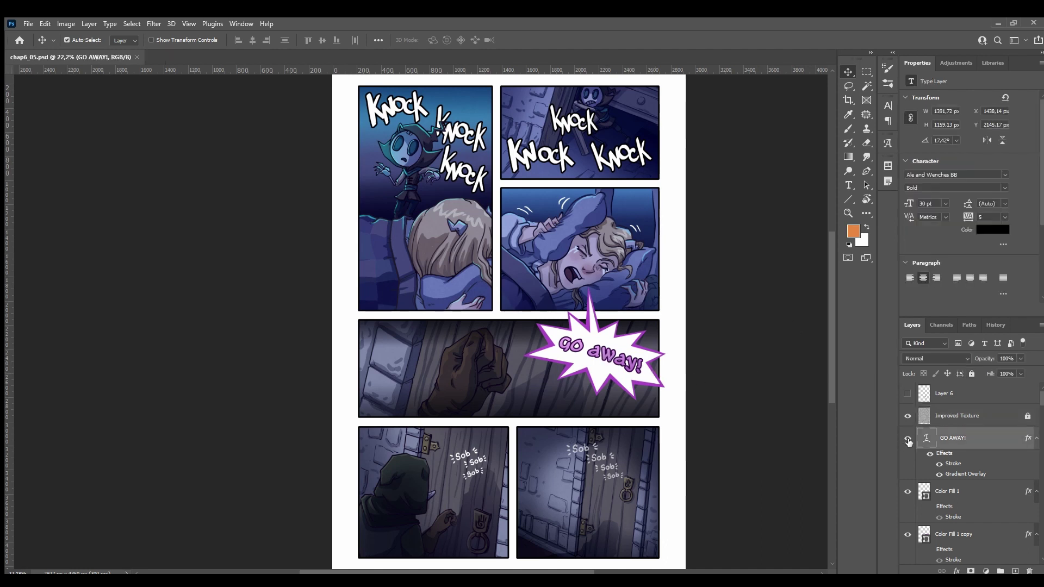
{"action": "left_click", "coordinate": [907, 438]}
{"action": "left_click", "coordinate": [907, 492]}
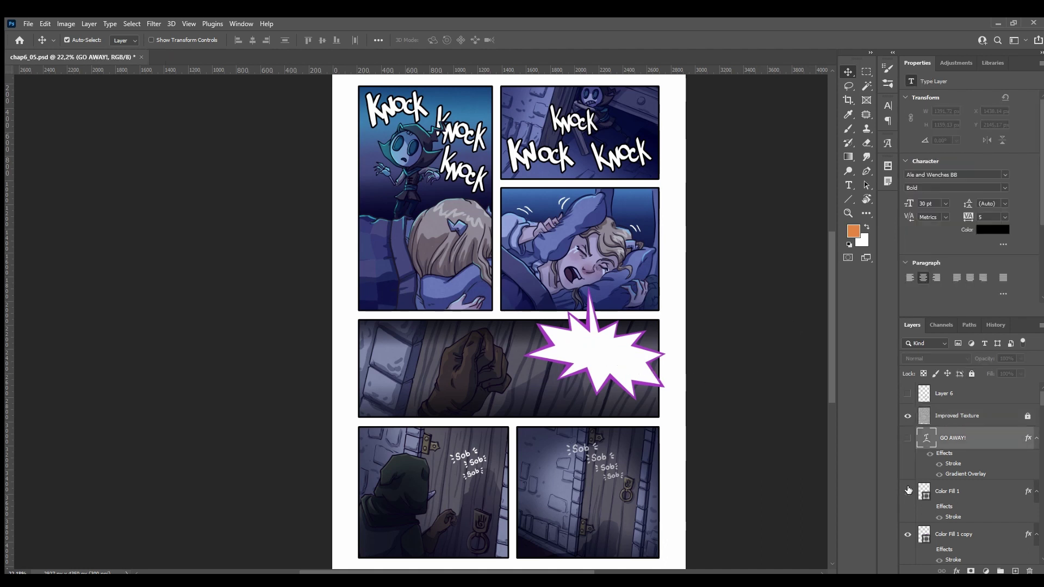
{"action": "left_click", "coordinate": [908, 535]}
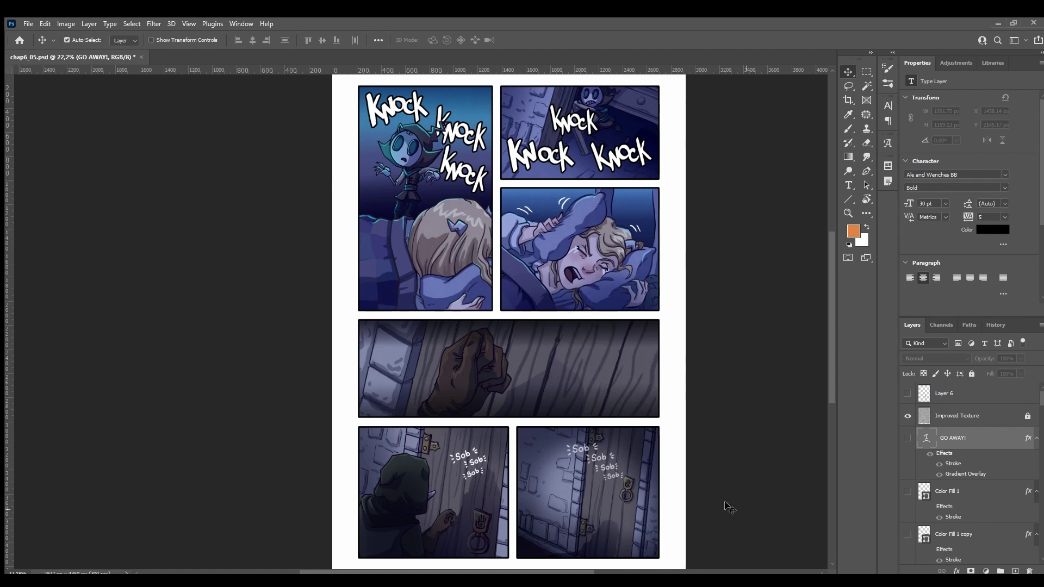
- Lock the "borders" layer group that contains the panel frames
{"action": "left_click", "coordinate": [609, 469]}
{"action": "scroll", "coordinate": [955, 473], "scroll_direction": "up", "scroll_amount": 5}
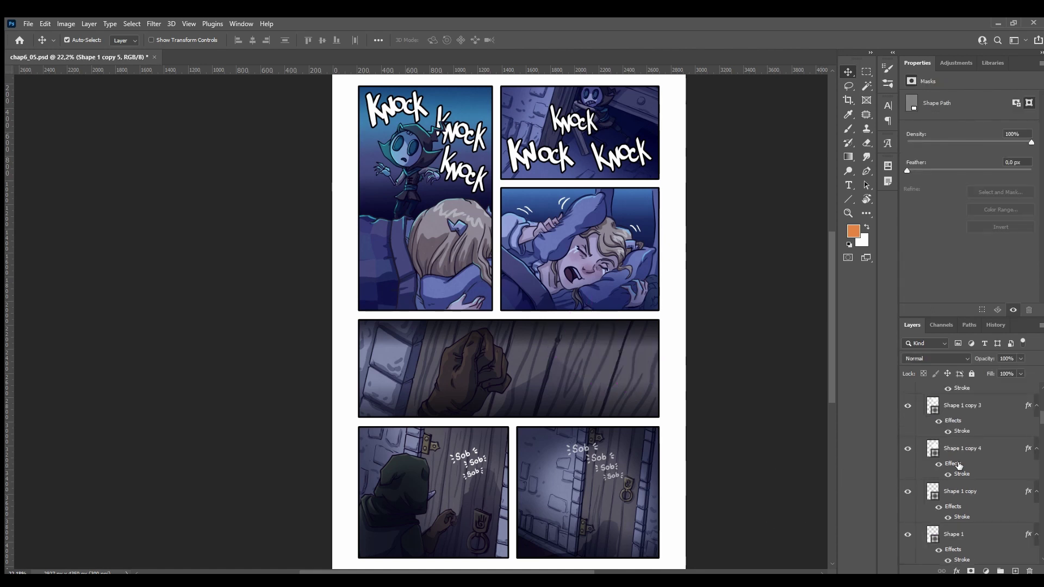
{"action": "left_click", "coordinate": [947, 433]}
{"action": "scroll", "coordinate": [951, 459], "scroll_direction": "up", "scroll_amount": 1}
{"action": "left_click", "coordinate": [971, 373]}
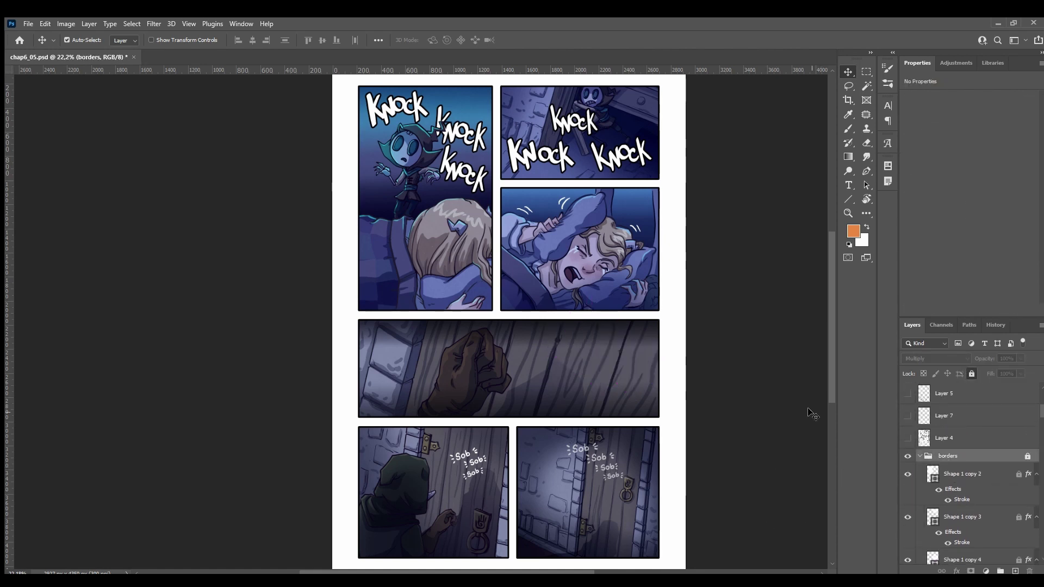
- Hide the "Sob" lettering in the two lowest comic panels, on Layer 65 and Layer 65 copy
{"action": "left_click", "coordinate": [603, 456]}
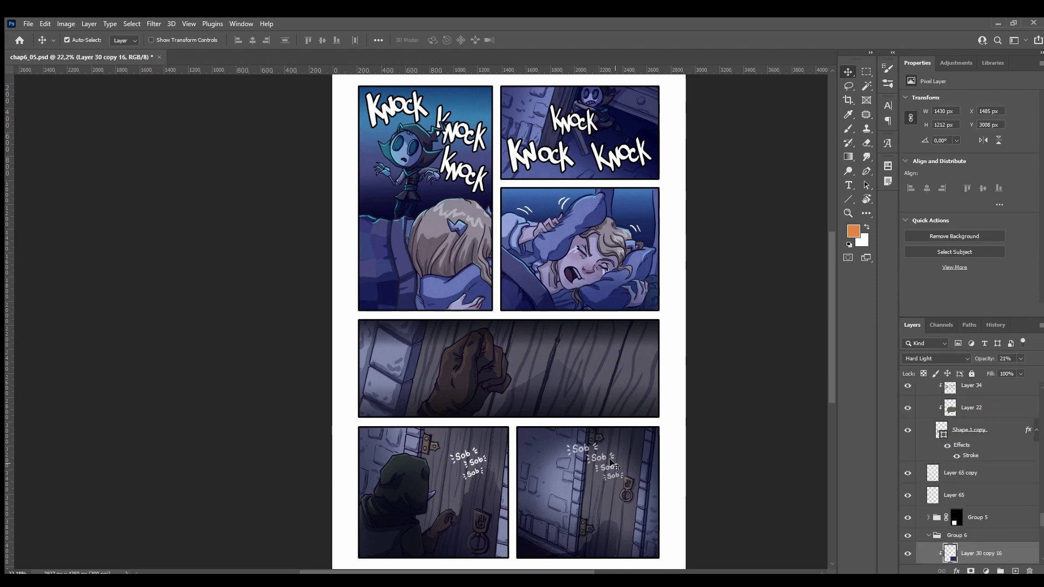
{"action": "scroll", "coordinate": [923, 484], "scroll_direction": "down", "scroll_amount": 4}
{"action": "scroll", "coordinate": [919, 489], "scroll_direction": "up", "scroll_amount": 3}
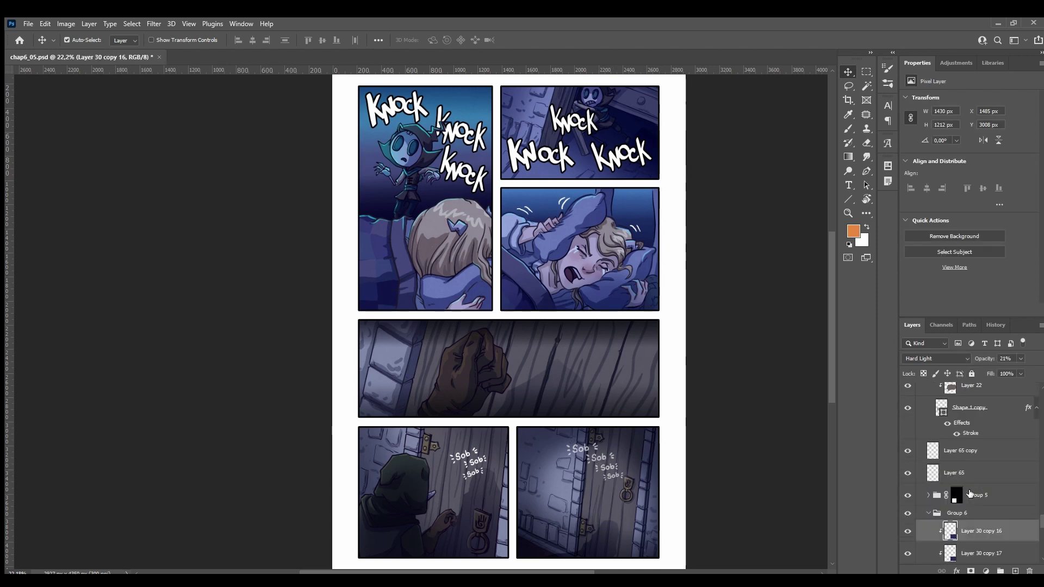
{"action": "left_click", "coordinate": [907, 473]}
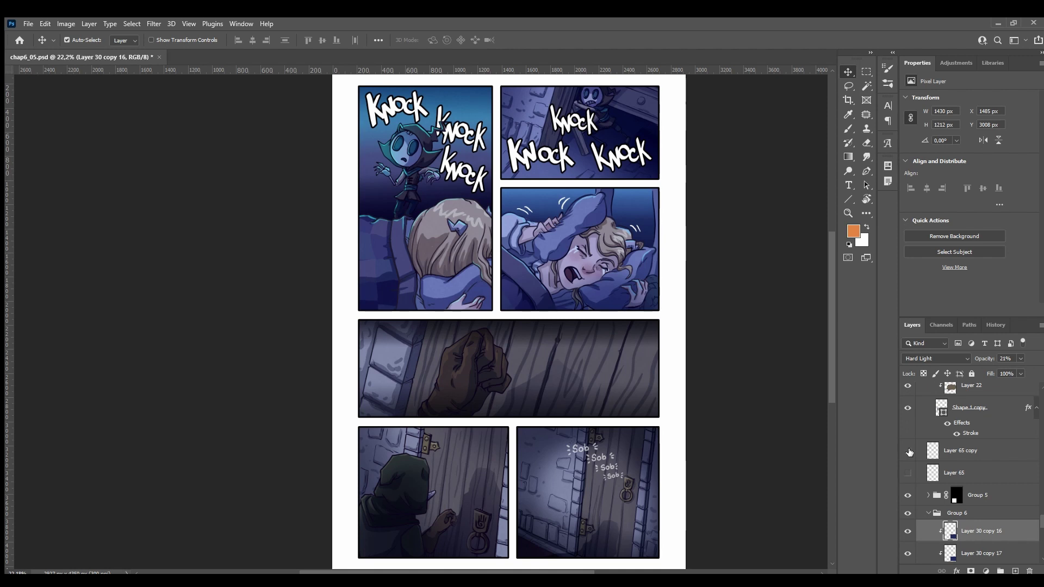
{"action": "left_click", "coordinate": [908, 451]}
- Select the lower-right "KNOCK" lettering of the second panel, Layer 61 copy, and check it by toggling its visibility
{"action": "scroll", "coordinate": [821, 318], "scroll_direction": "up", "scroll_amount": 3}
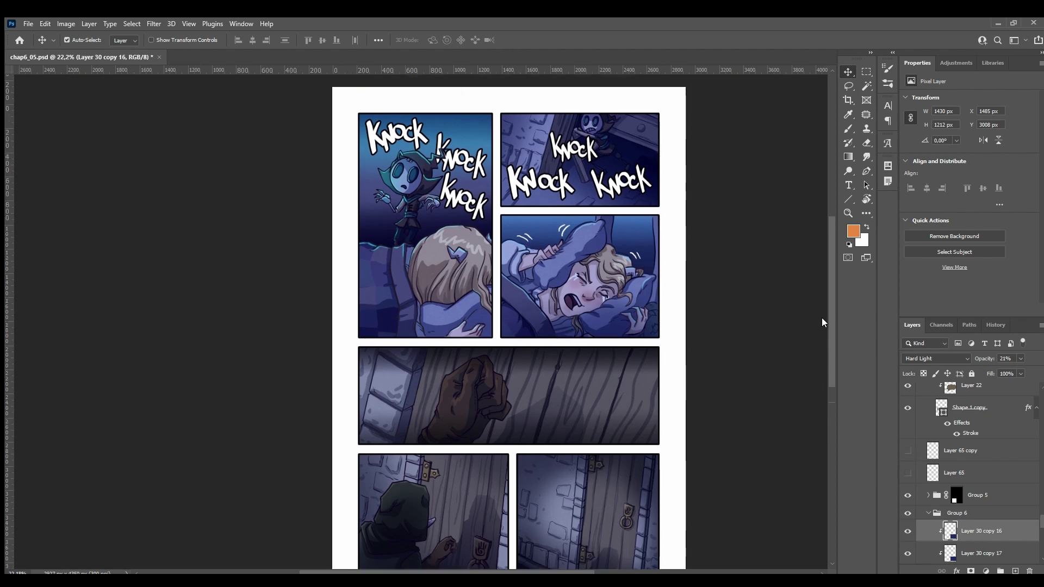
{"action": "left_click", "coordinate": [614, 266]}
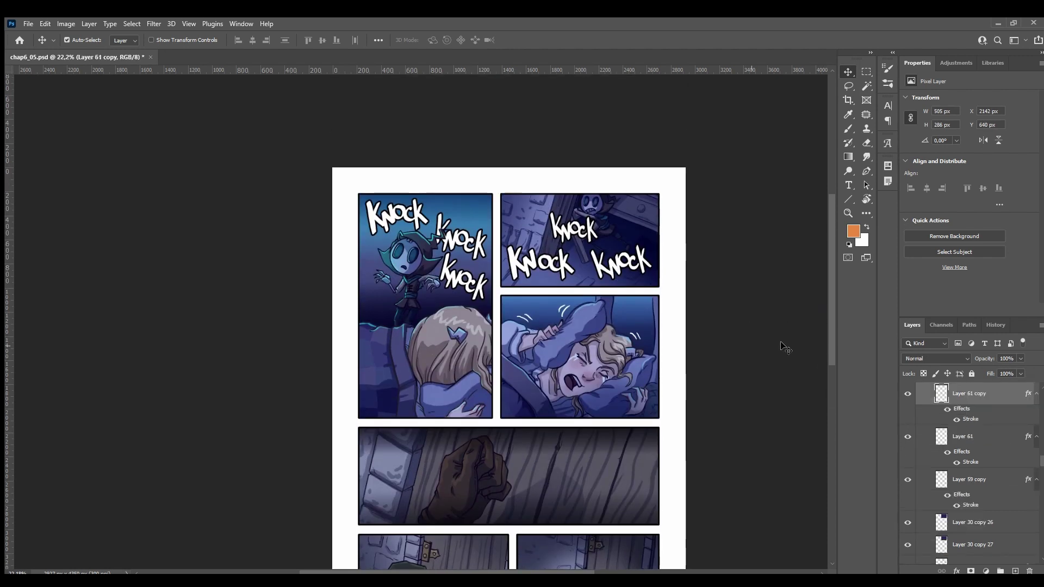
{"action": "scroll", "coordinate": [973, 434], "scroll_direction": "up", "scroll_amount": 2}
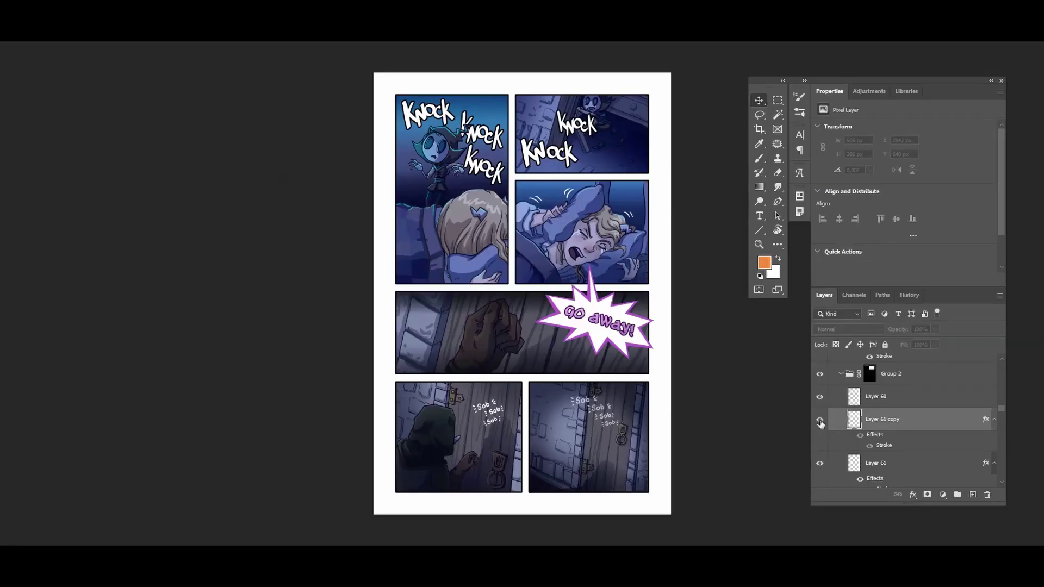
{"action": "left_click", "coordinate": [819, 420]}
{"action": "left_click", "coordinate": [820, 420]}
{"action": "left_click", "coordinate": [819, 420]}
- Quick-export the selected "KNOCK" lettering layer as a PNG named knock_2 in the Chapter_06 folder
{"action": "right_click", "coordinate": [887, 426]}
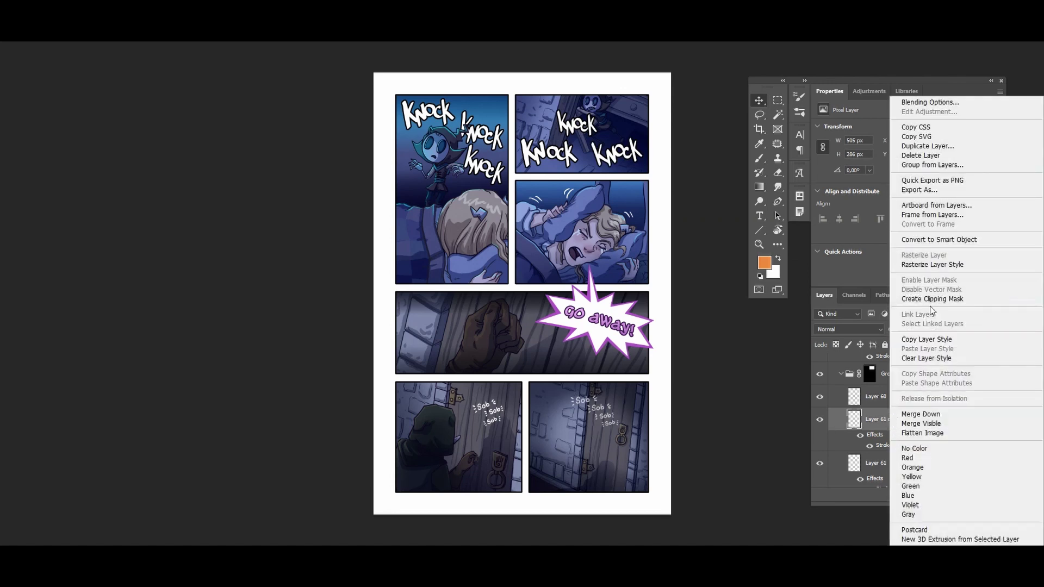
{"action": "left_click", "coordinate": [912, 181]}
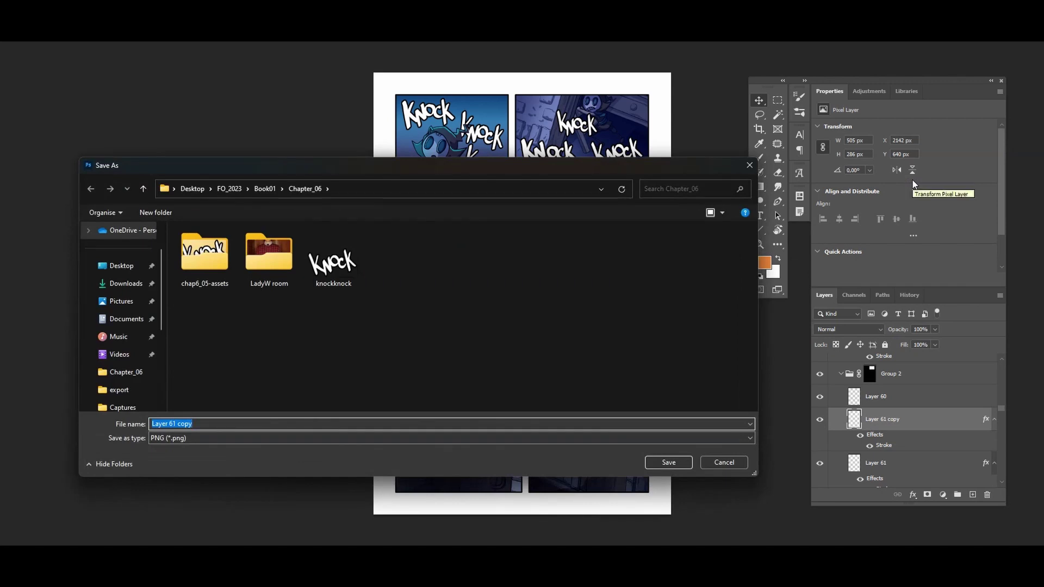
{"action": "type", "text": "k"}
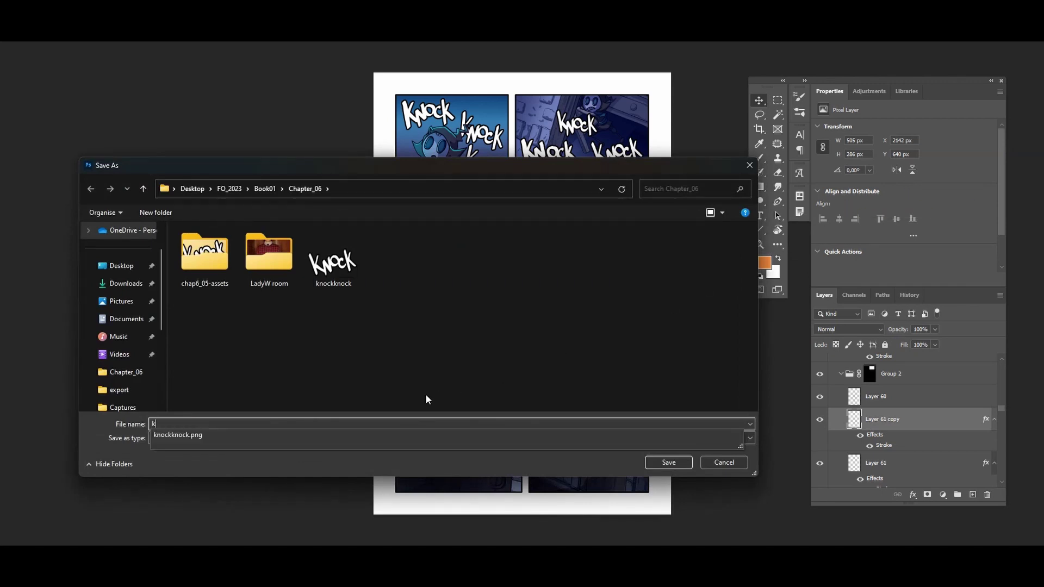
{"action": "type", "text": "nock_2"}
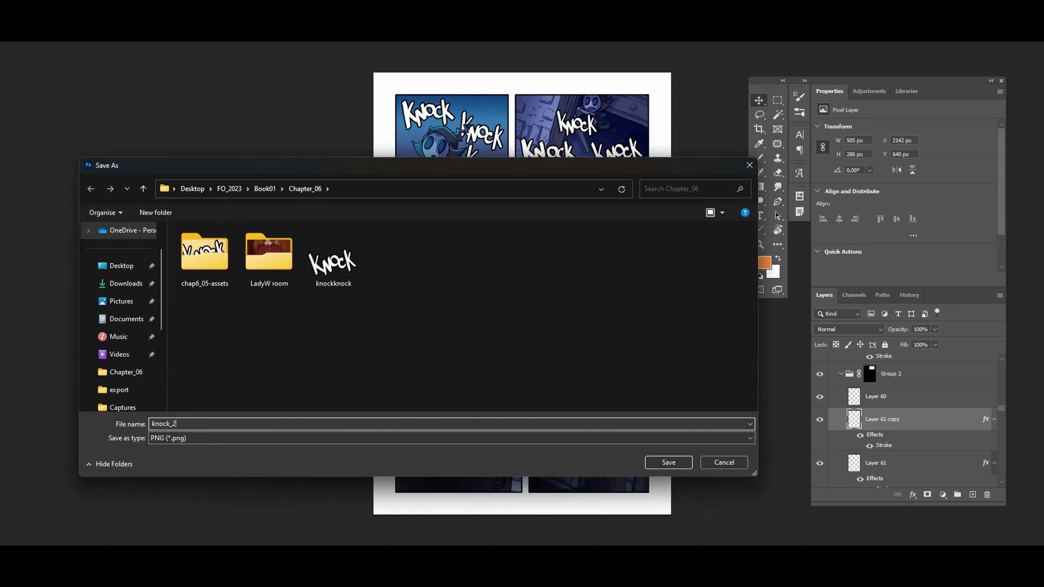
{"action": "key", "text": "Return"}
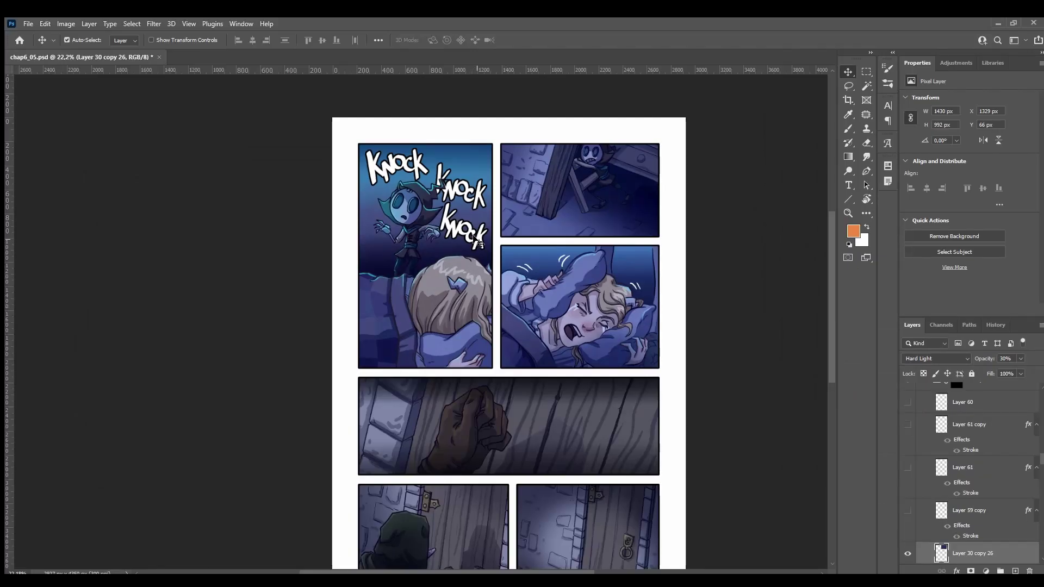
- Hide the "KNOCK" lettering in the first panel, on Layer 59, and bring the whole text-free page into view
{"action": "scroll", "coordinate": [1039, 428], "scroll_direction": "up", "scroll_amount": 3}
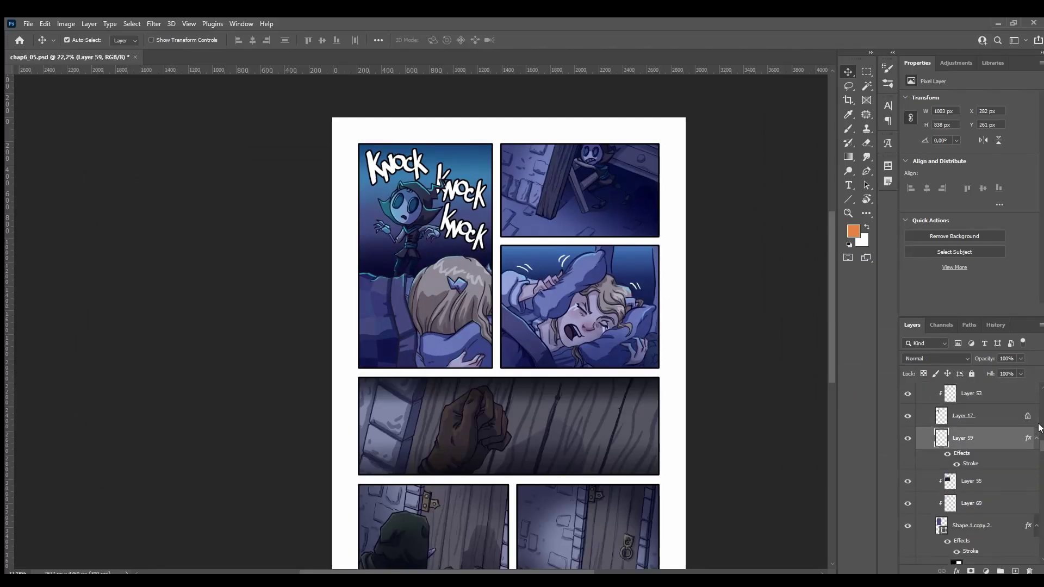
{"action": "scroll", "coordinate": [1039, 428], "scroll_direction": "up", "scroll_amount": 1}
{"action": "left_click", "coordinate": [907, 461]}
{"action": "scroll", "coordinate": [779, 423], "scroll_direction": "down", "scroll_amount": 2}
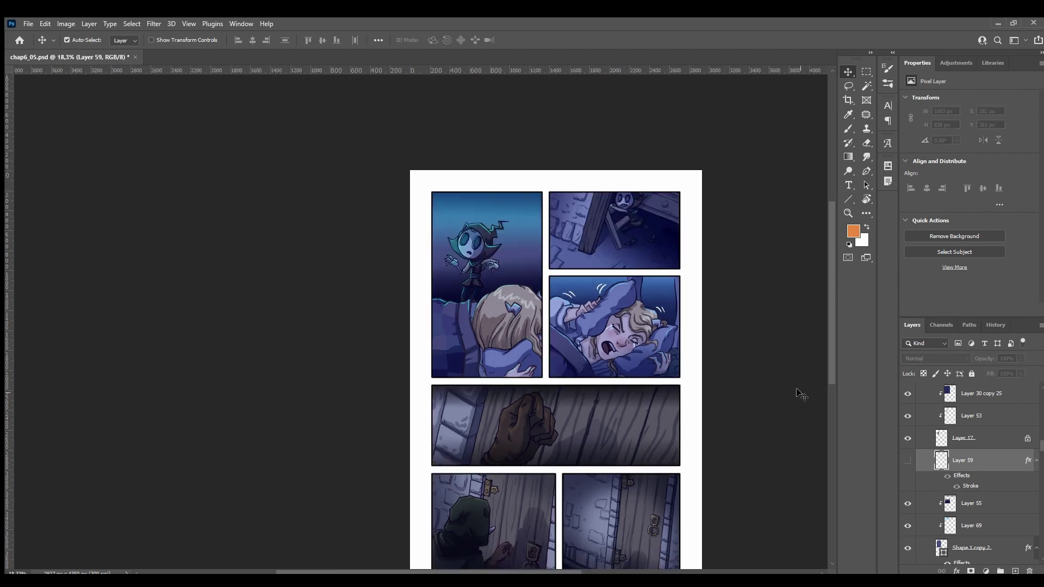
{"action": "left_click_drag", "start_coordinate": [828, 331], "coordinate": [825, 360]}
{"action": "scroll", "coordinate": [824, 360], "scroll_direction": "up", "scroll_amount": 1}
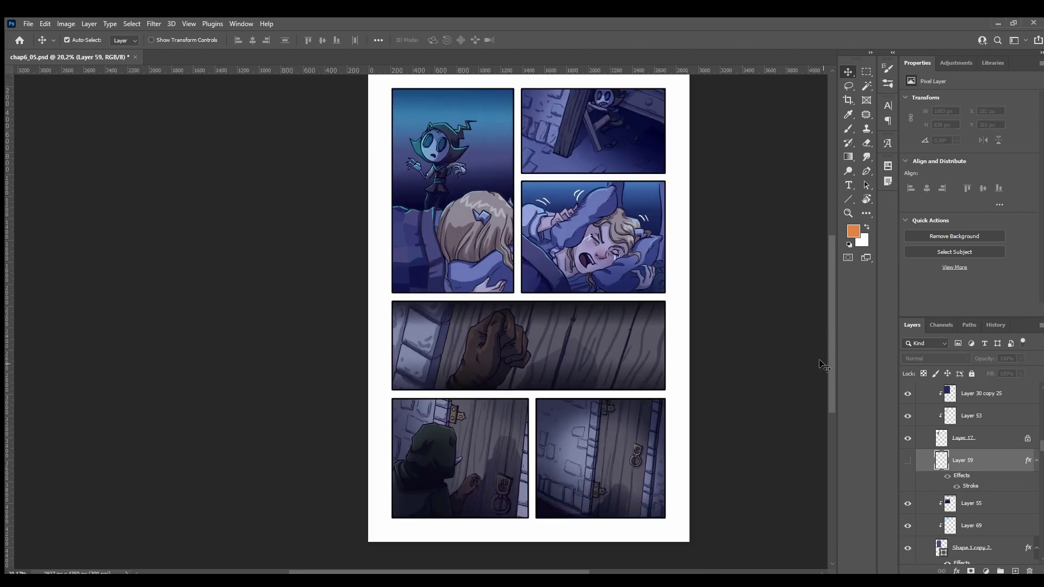
{"action": "left_click", "coordinate": [24, 23]}
- Switch to Clip Studio Paint, start a new comic canvas, and accept the light grey C9C9C9 paper color
{"action": "key", "text": "alt+Tab"}
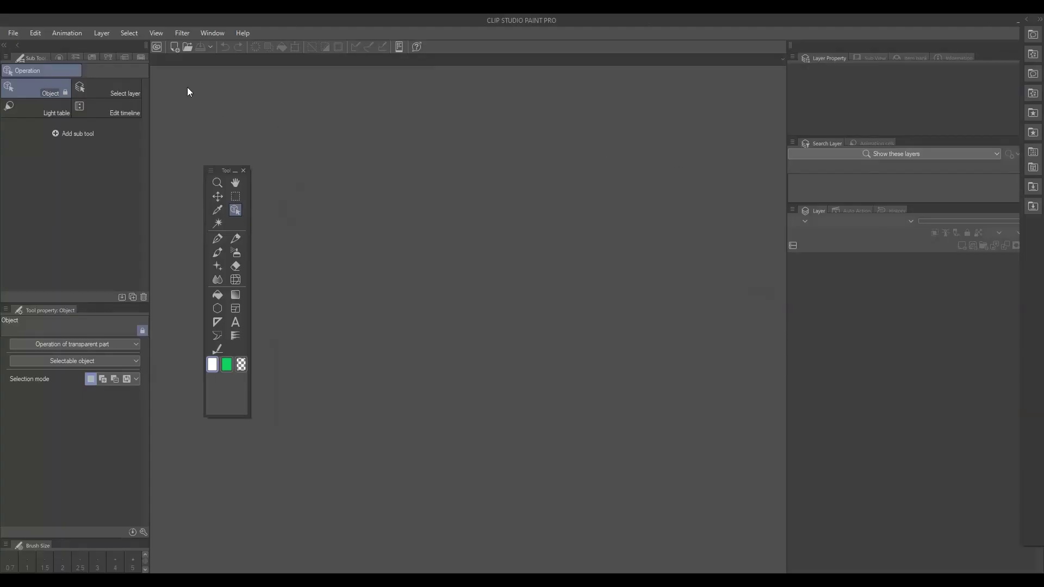
{"action": "left_click", "coordinate": [8, 34]}
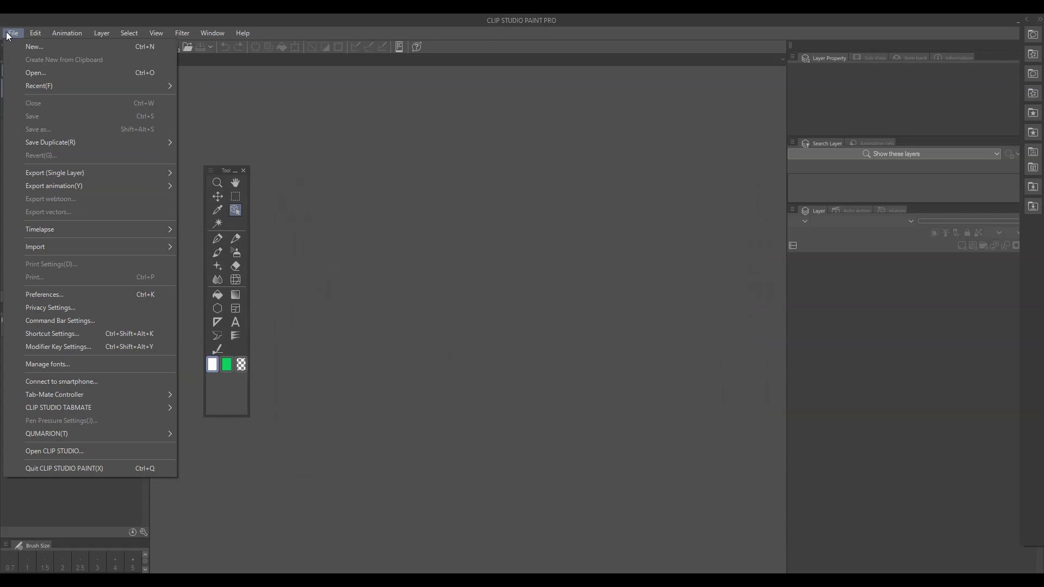
{"action": "left_click", "coordinate": [35, 45]}
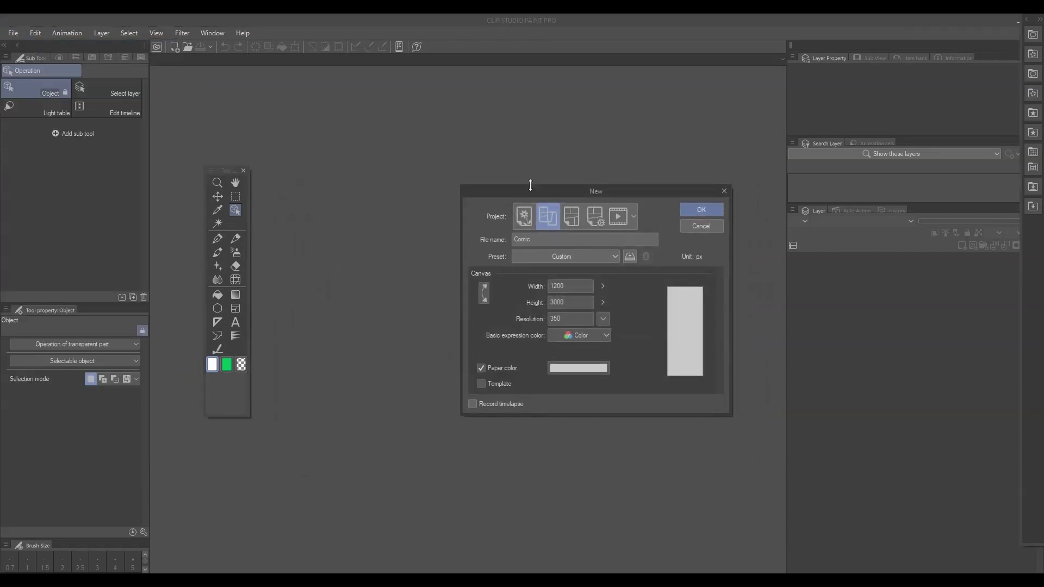
{"action": "left_click_drag", "start_coordinate": [536, 194], "coordinate": [451, 170]}
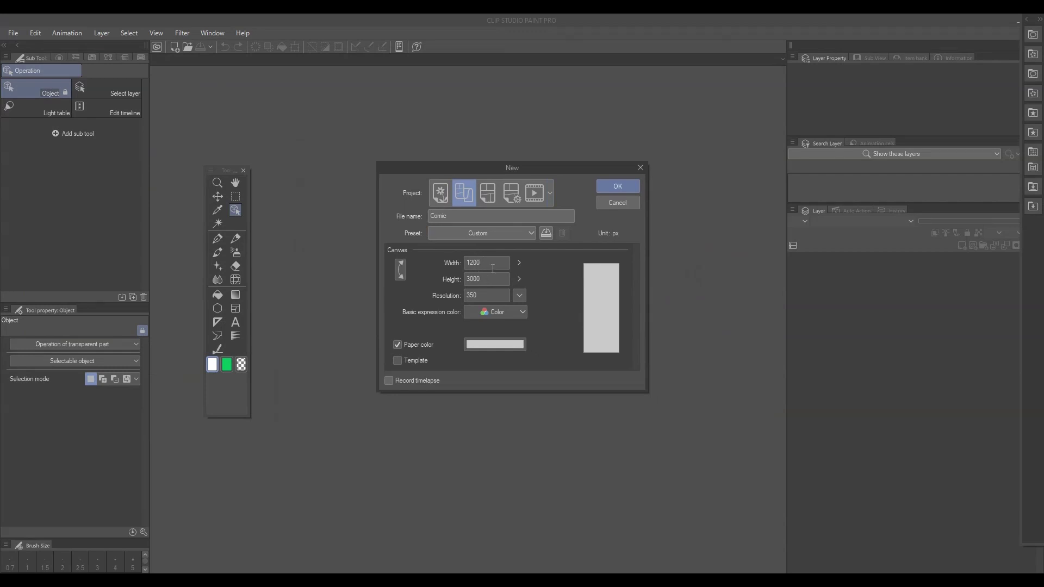
{"action": "left_click", "coordinate": [500, 344]}
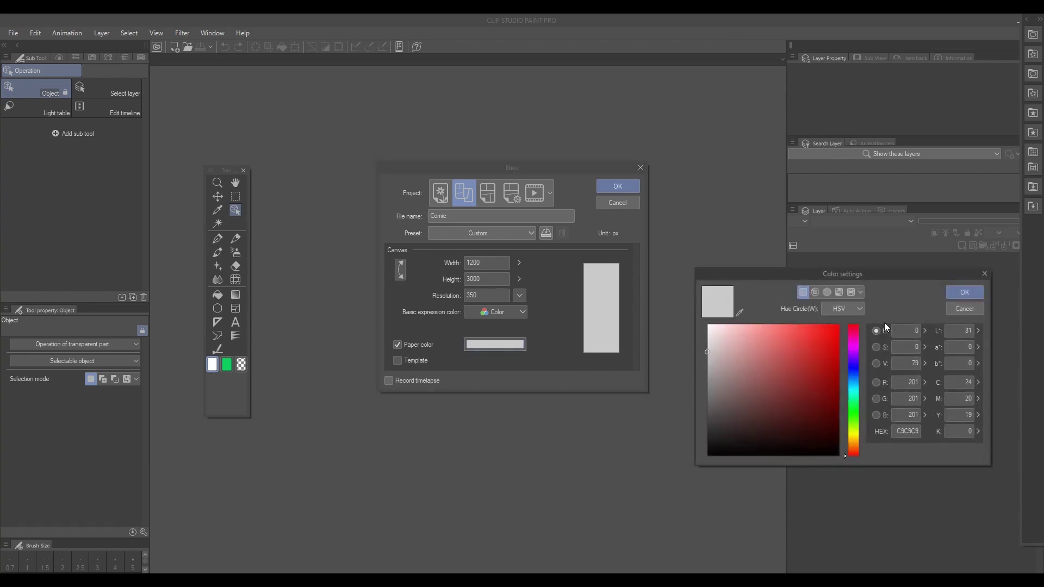
{"action": "left_click", "coordinate": [963, 294]}
- Set the canvas height to 10000 px and create the canvas at 1200 px width and 350 dpi
{"action": "double_click", "coordinate": [481, 279]}
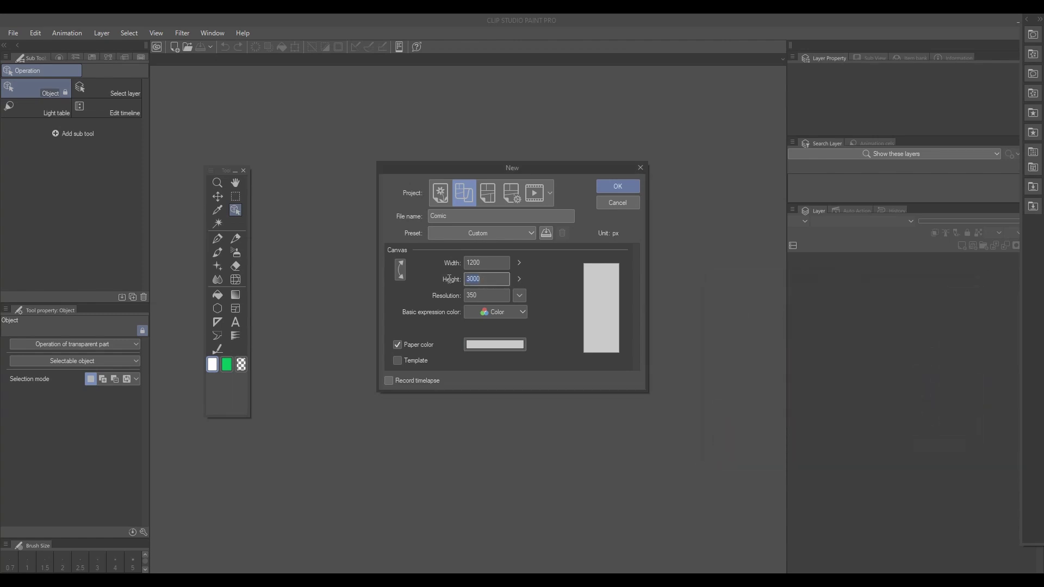
{"action": "type", "text": "1"}
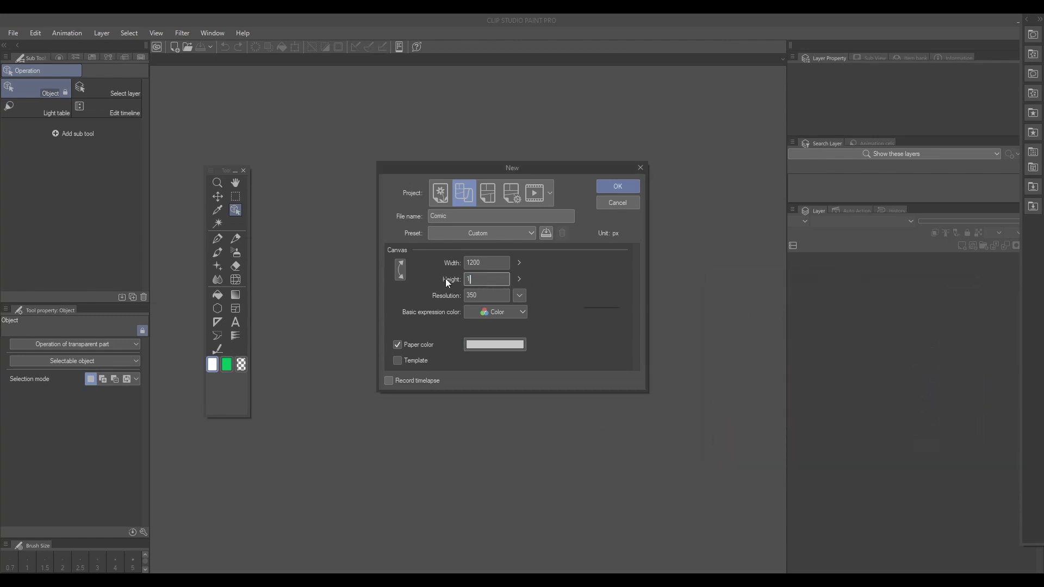
{"action": "type", "text": "0000"}
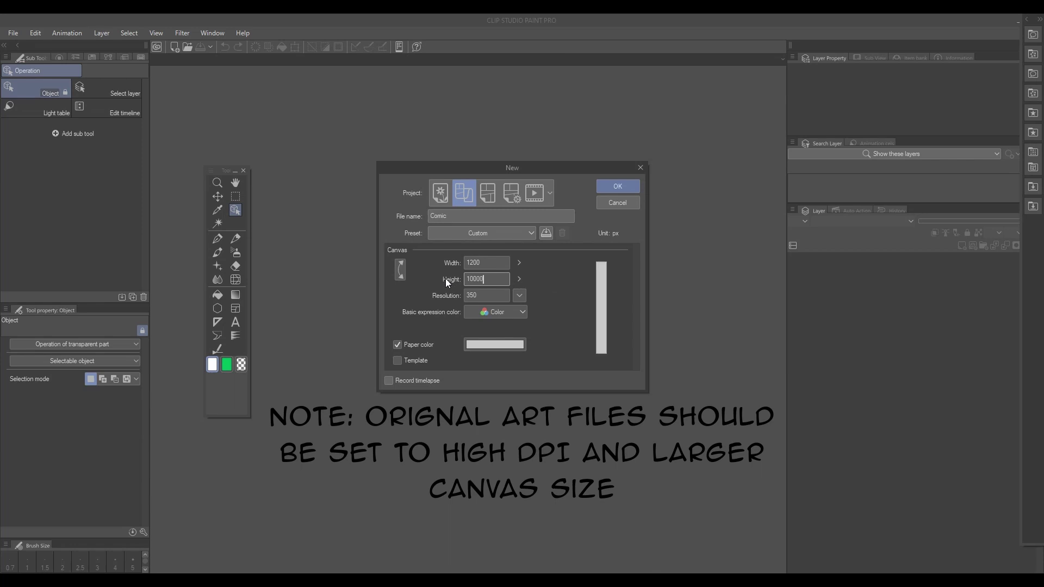
{"action": "left_click", "coordinate": [616, 187]}
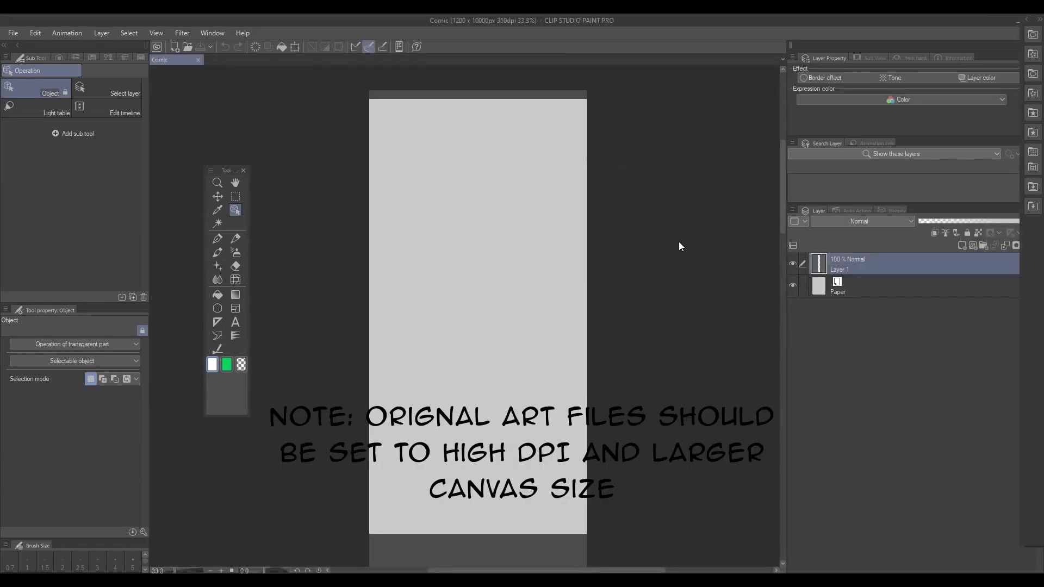
{"action": "mouse_move", "coordinate": [664, 224]}
{"action": "left_mouse_down"}
{"action": "mouse_move", "coordinate": [659, 263]}
{"action": "mouse_move", "coordinate": [657, 214]}
{"action": "left_mouse_up"}
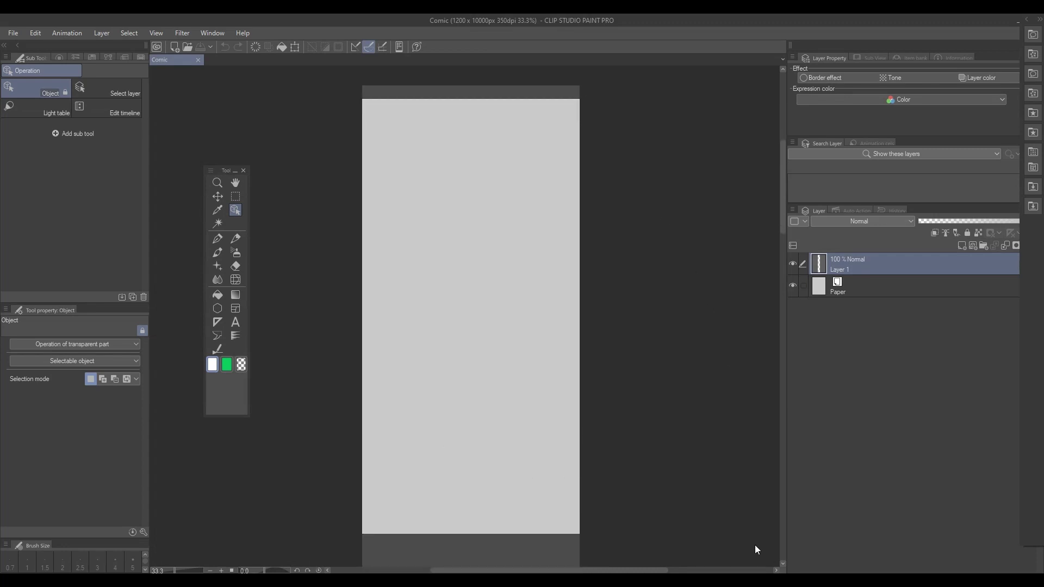
{"action": "scroll", "coordinate": [613, 184], "scroll_direction": "up", "scroll_amount": 1}
{"action": "scroll", "coordinate": [679, 241], "scroll_direction": "down", "scroll_amount": 1}
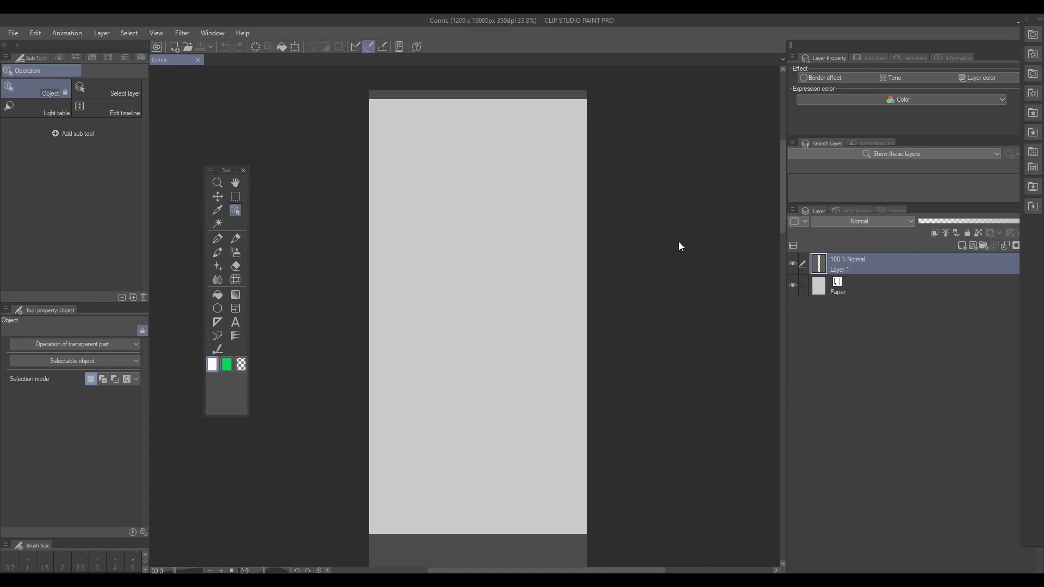
{"action": "left_click_drag", "start_coordinate": [669, 234], "coordinate": [657, 213]}
{"action": "mouse_move", "coordinate": [665, 225]}
{"action": "left_mouse_down"}
{"action": "mouse_move", "coordinate": [659, 263]}
{"action": "mouse_move", "coordinate": [657, 214]}
{"action": "left_mouse_up"}
{"action": "mouse_move", "coordinate": [668, 228]}
{"action": "left_mouse_down"}
{"action": "mouse_move", "coordinate": [659, 261]}
{"action": "mouse_move", "coordinate": [657, 213]}
{"action": "left_mouse_up"}
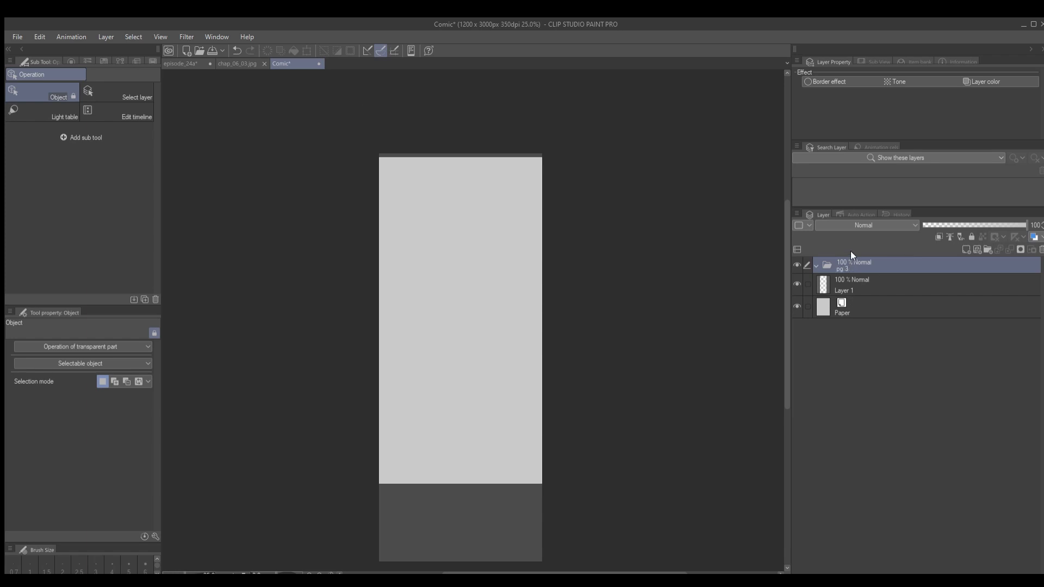
- Select the large first panel in chap_06_03.jpg with a rectangular selection and trim the selection to the panel's black border with Auto select
{"action": "left_click", "coordinate": [230, 63]}
{"action": "key", "text": "m"}
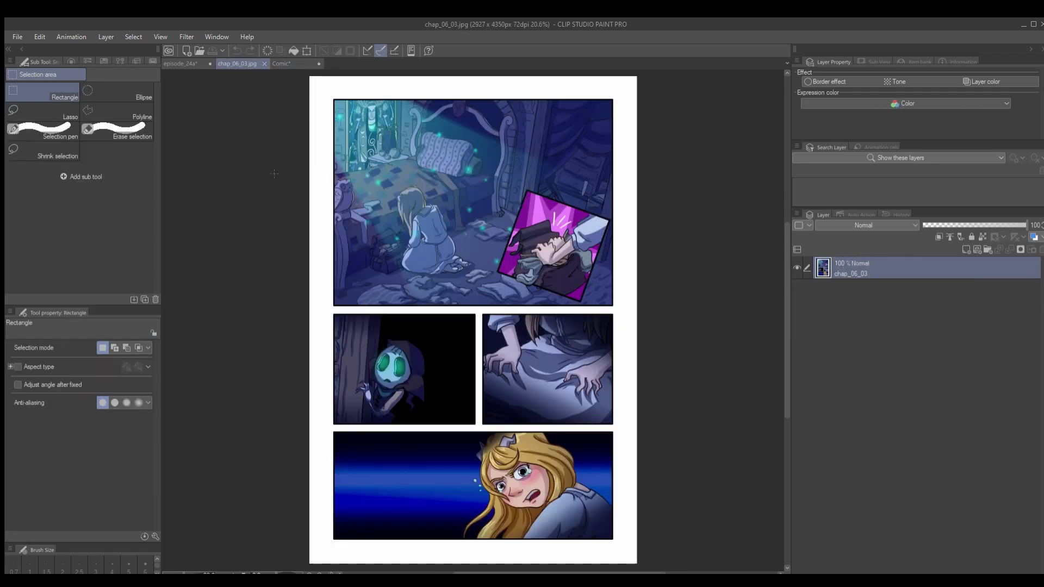
{"action": "left_click_drag", "start_coordinate": [334, 101], "coordinate": [622, 309]}
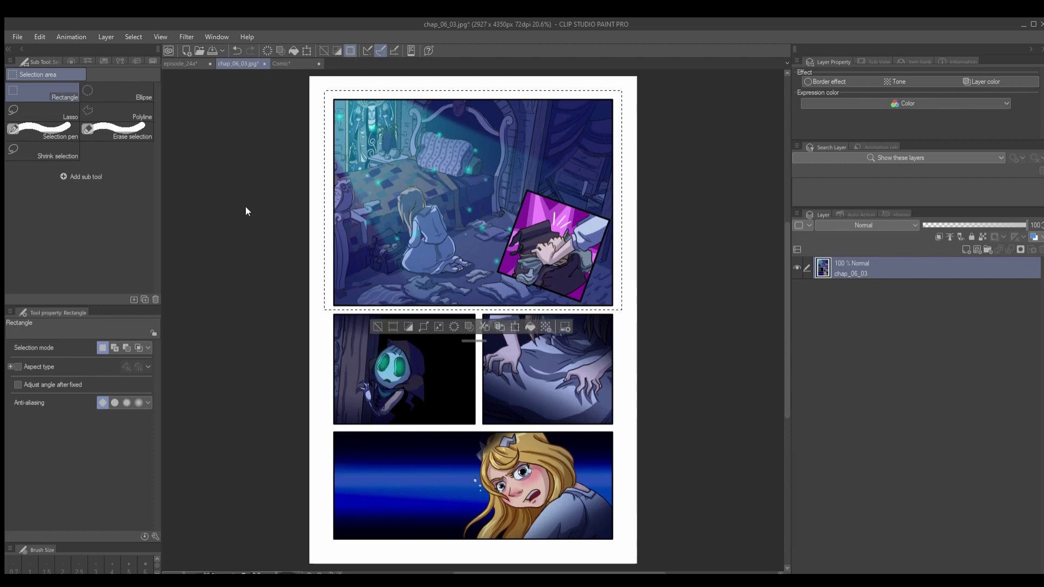
{"action": "key", "text": "o"}
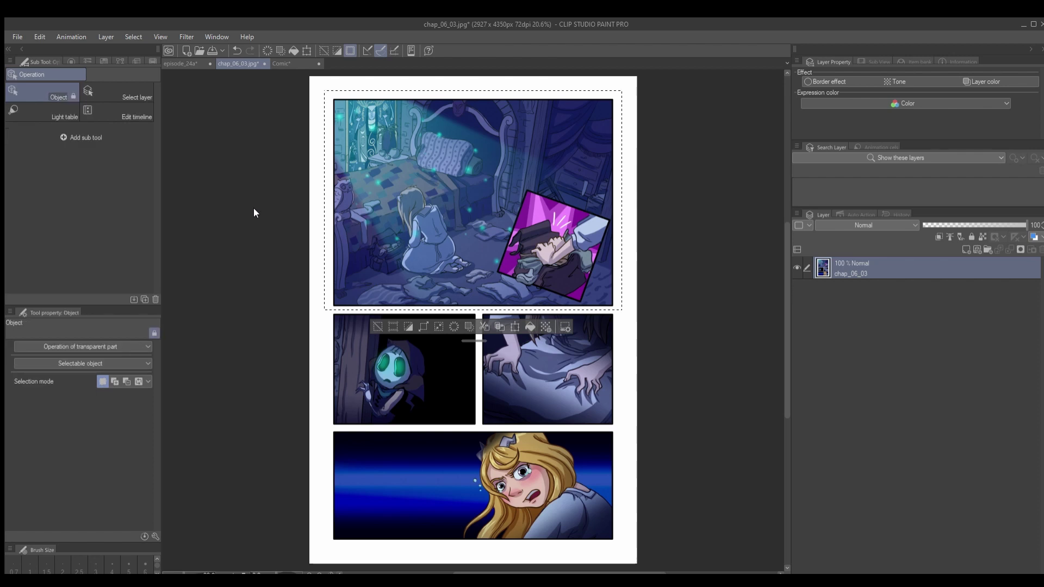
{"action": "key", "text": "m"}
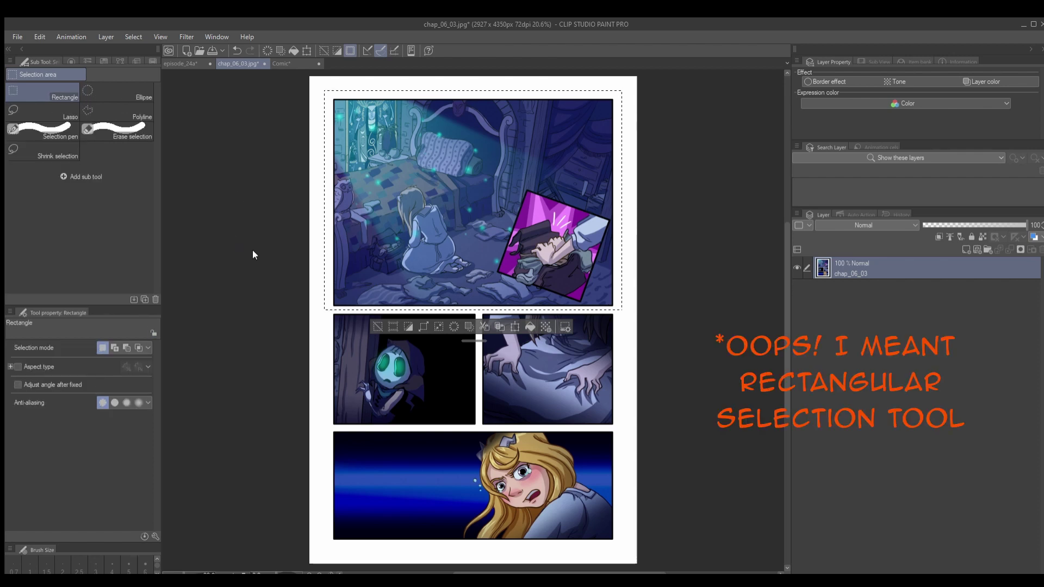
{"action": "key", "text": "w"}
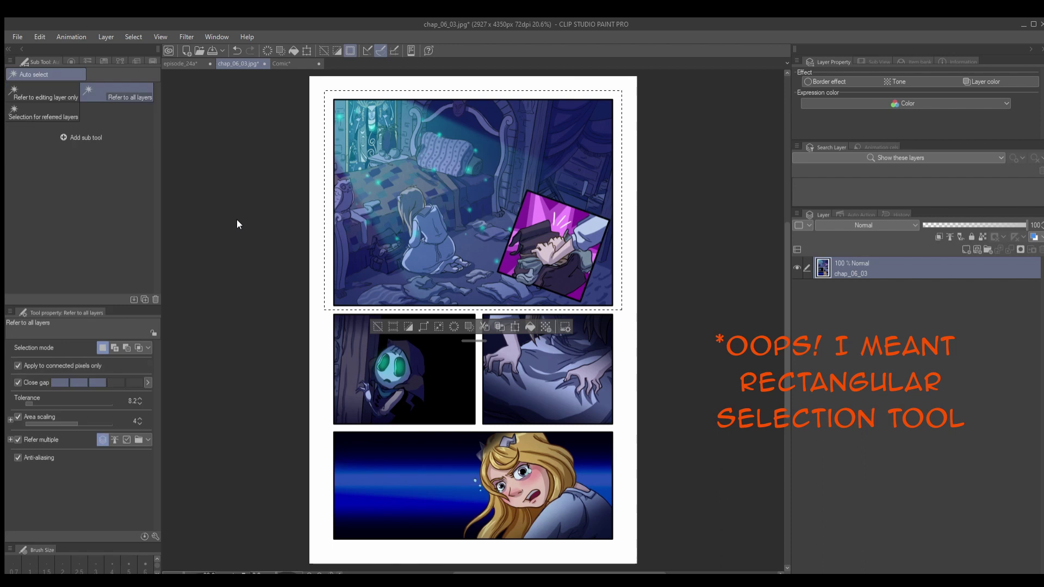
{"action": "left_click", "coordinate": [327, 278]}
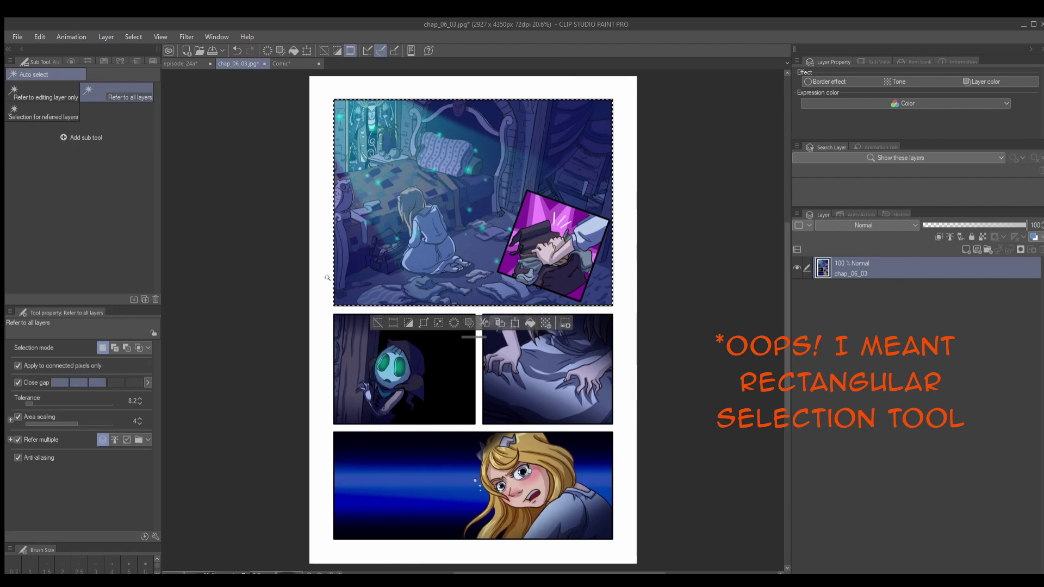
- Paste the copied panel into the Comic canvas's pg 3 folder and shift it so the kneeling girl and glowing window are inside the canvas
{"action": "left_click", "coordinate": [180, 63]}
{"action": "left_click", "coordinate": [282, 63]}
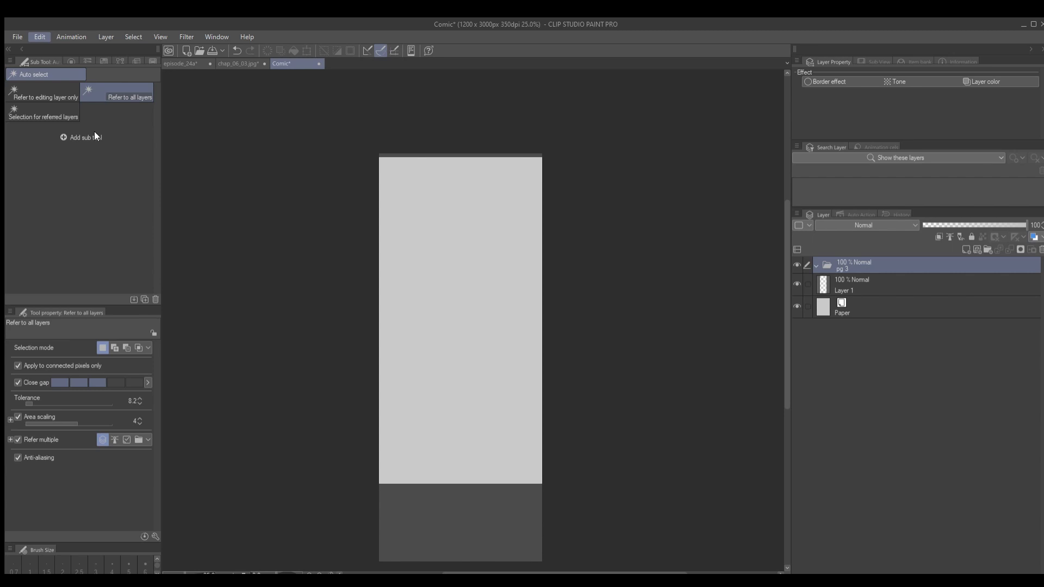
{"action": "key", "text": "o"}
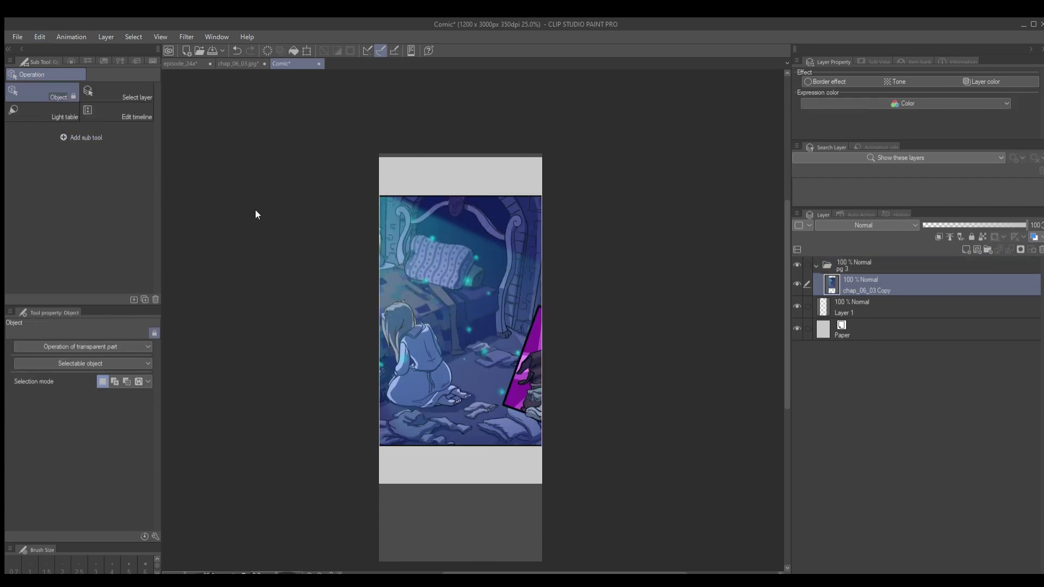
{"action": "left_click_drag", "start_coordinate": [444, 304], "coordinate": [520, 298]}
{"action": "mouse_move", "coordinate": [541, 411]}
{"action": "left_mouse_down"}
{"action": "mouse_move", "coordinate": [531, 326]}
{"action": "mouse_move", "coordinate": [532, 401]}
{"action": "left_mouse_up"}
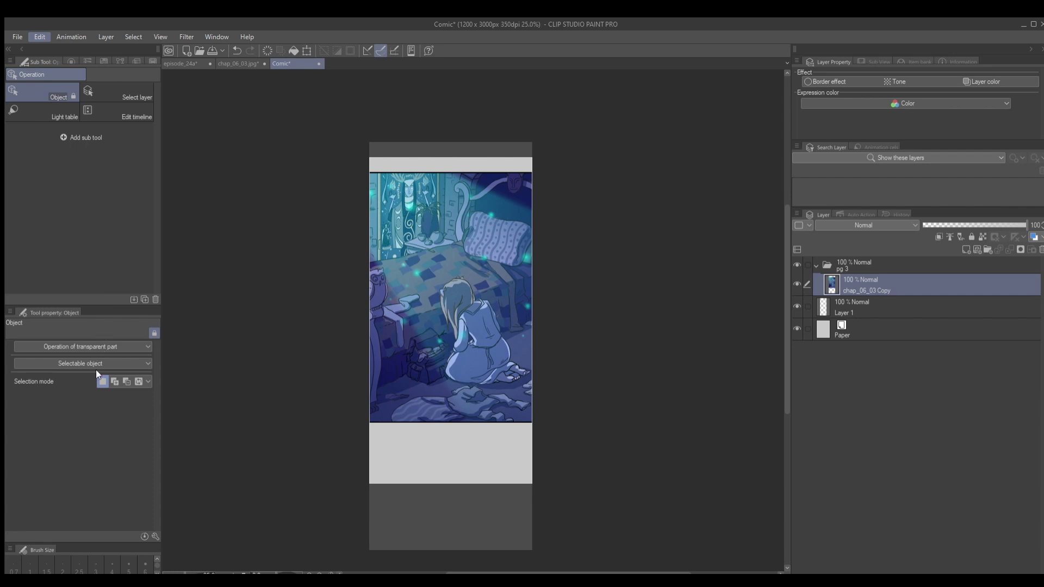
- Change the Comic canvas height to 10000 px, keeping the 1200 px width
{"action": "left_click", "coordinate": [93, 387]}
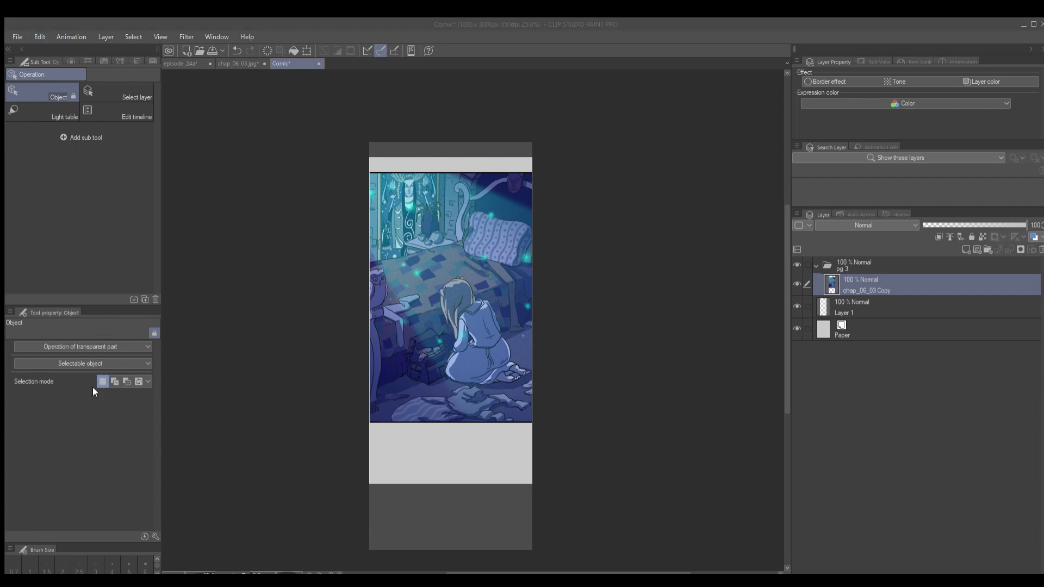
{"action": "left_click", "coordinate": [838, 189]}
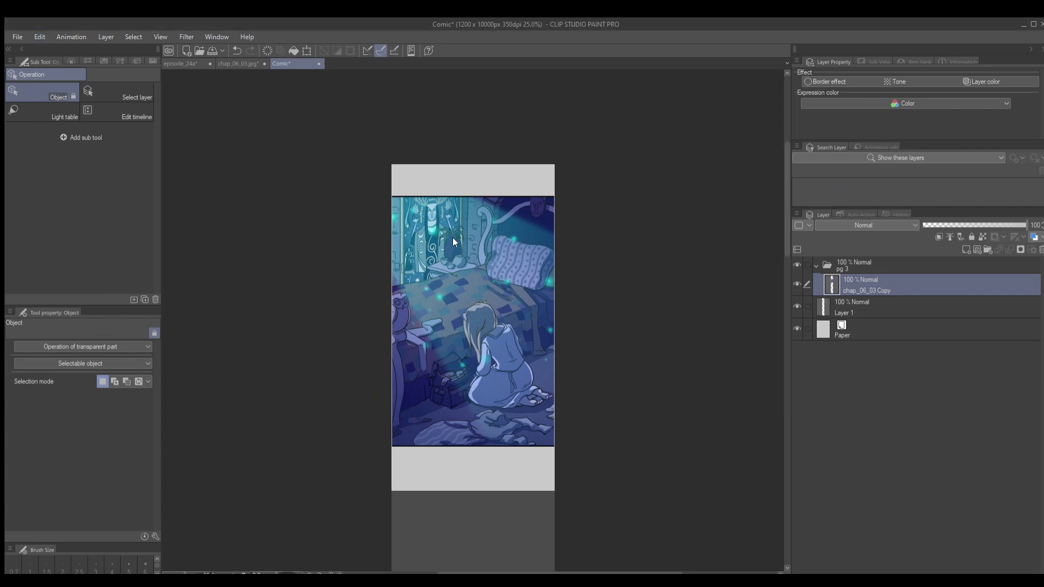
- Clear the old selection in chap_06_03.jpg and outline the tilted purple inset panel along its four corners with the Polyline selection
{"action": "left_click", "coordinate": [224, 63]}
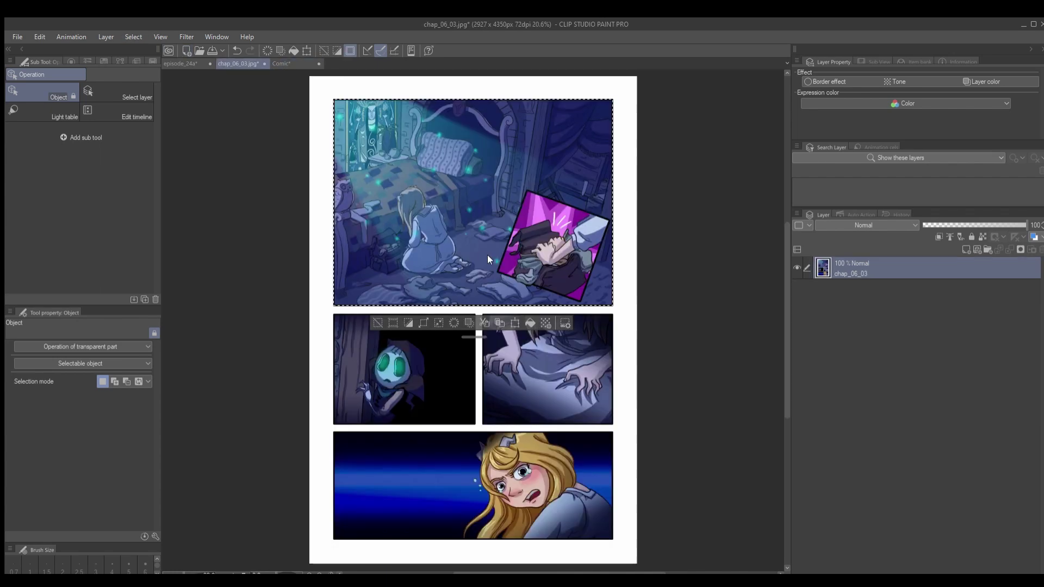
{"action": "key", "text": "m"}
{"action": "scroll", "coordinate": [613, 273], "scroll_direction": "up", "scroll_amount": 3}
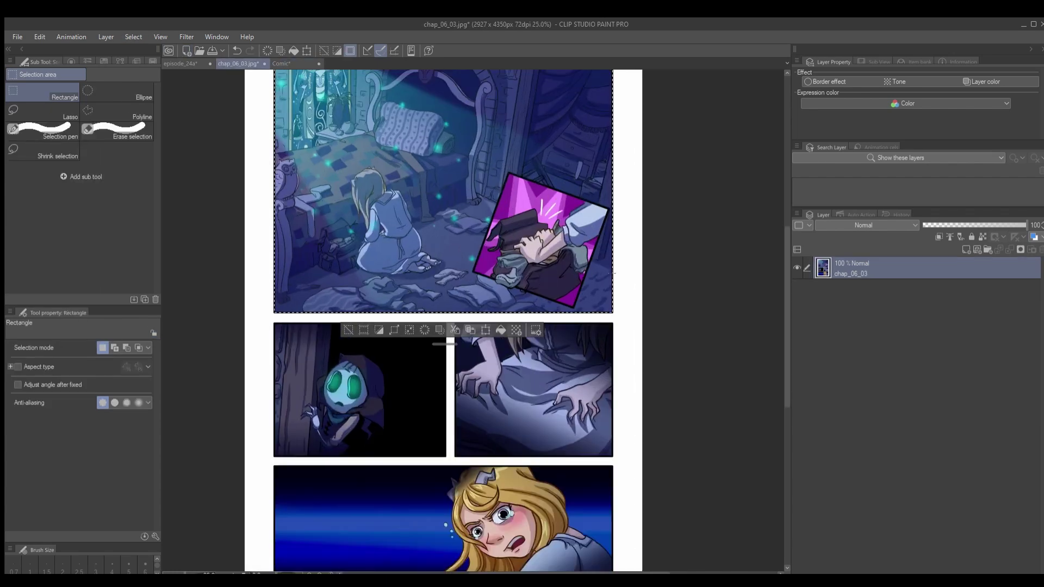
{"action": "key", "text": "ctrl+d"}
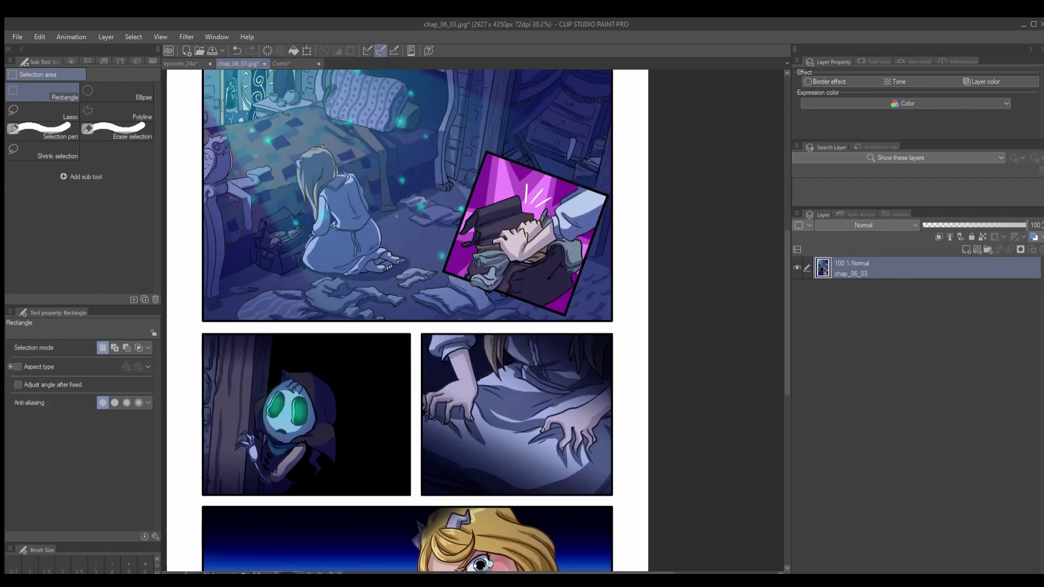
{"action": "left_click", "coordinate": [76, 109]}
{"action": "left_click", "coordinate": [84, 109]}
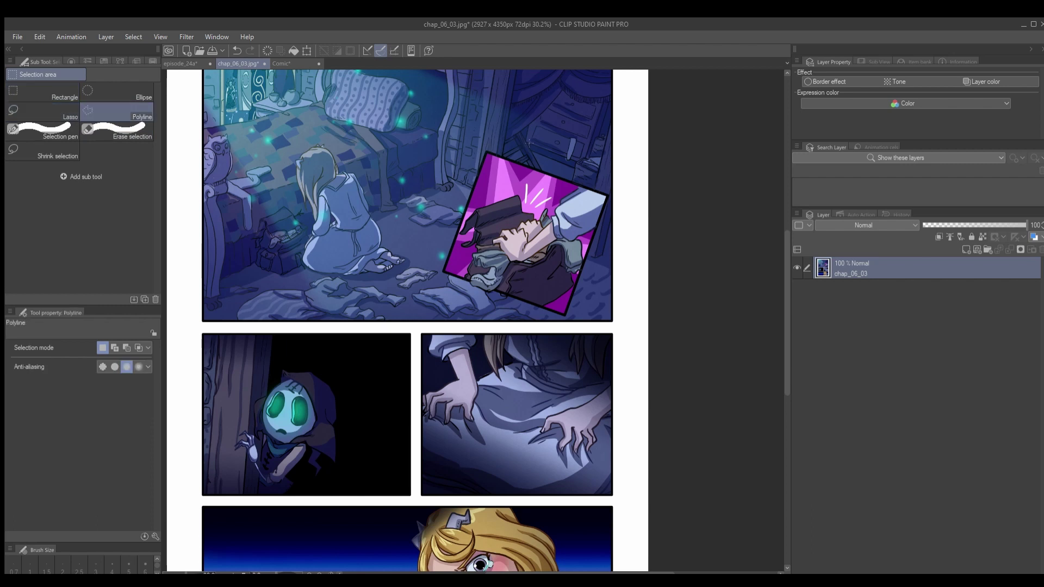
{"action": "left_click", "coordinate": [486, 151]}
{"action": "left_click", "coordinate": [564, 314]}
{"action": "left_click", "coordinate": [607, 195]}
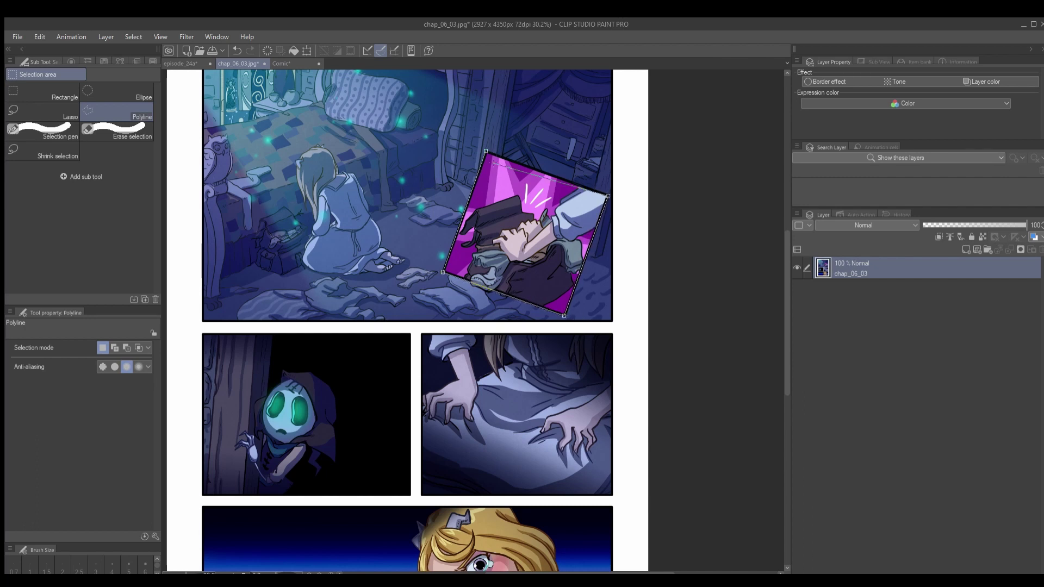
{"action": "left_click", "coordinate": [486, 152]}
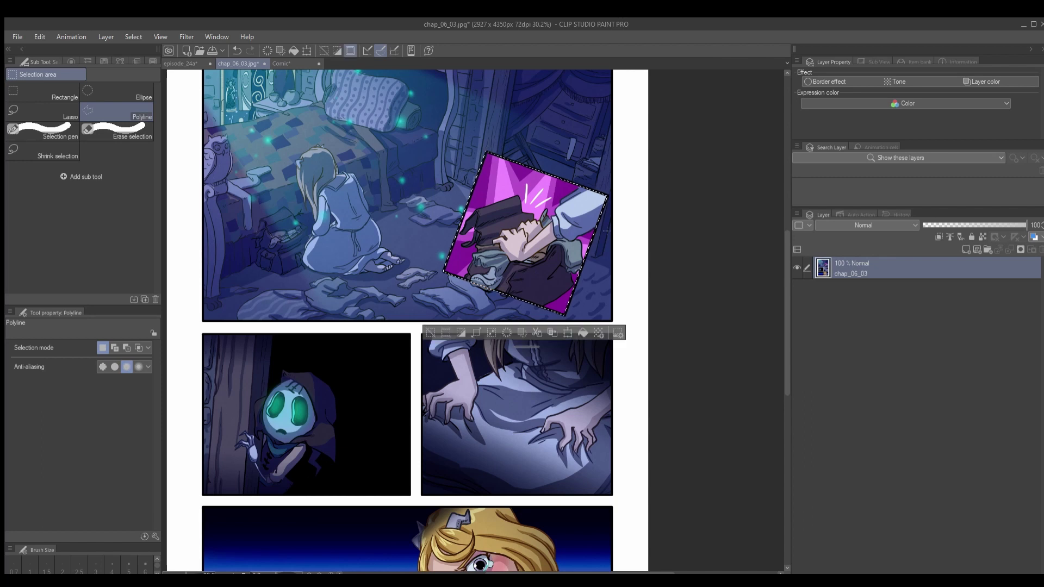
- Paste the tilted inset panel into the Comic canvas and place it in the empty space just below the first panel
{"action": "left_click", "coordinate": [179, 59]}
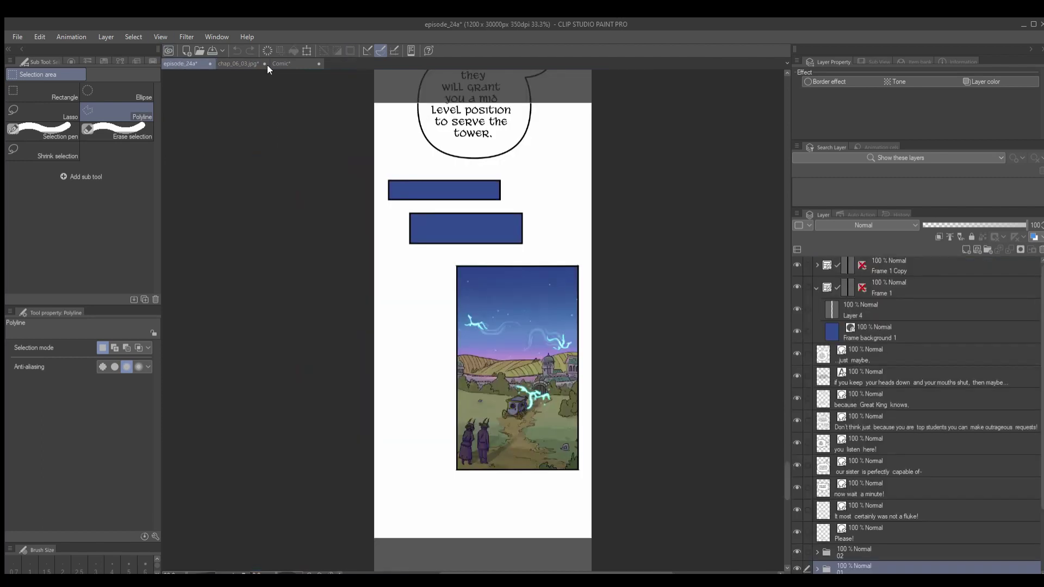
{"action": "left_click", "coordinate": [274, 63]}
{"action": "left_click_drag", "start_coordinate": [465, 368], "coordinate": [468, 179]}
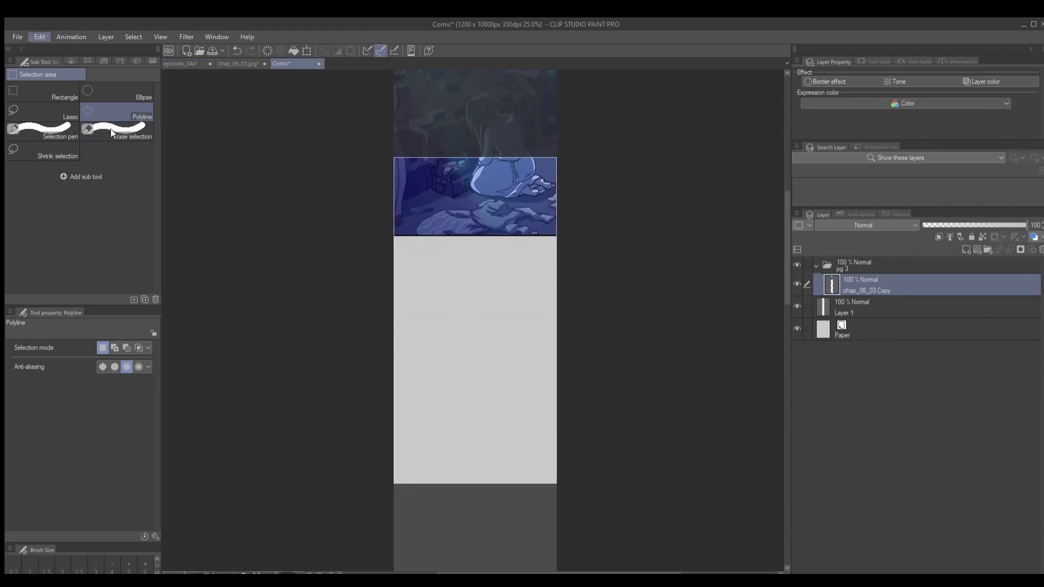
{"action": "key", "text": "ctrl+v"}
{"action": "key", "text": "o"}
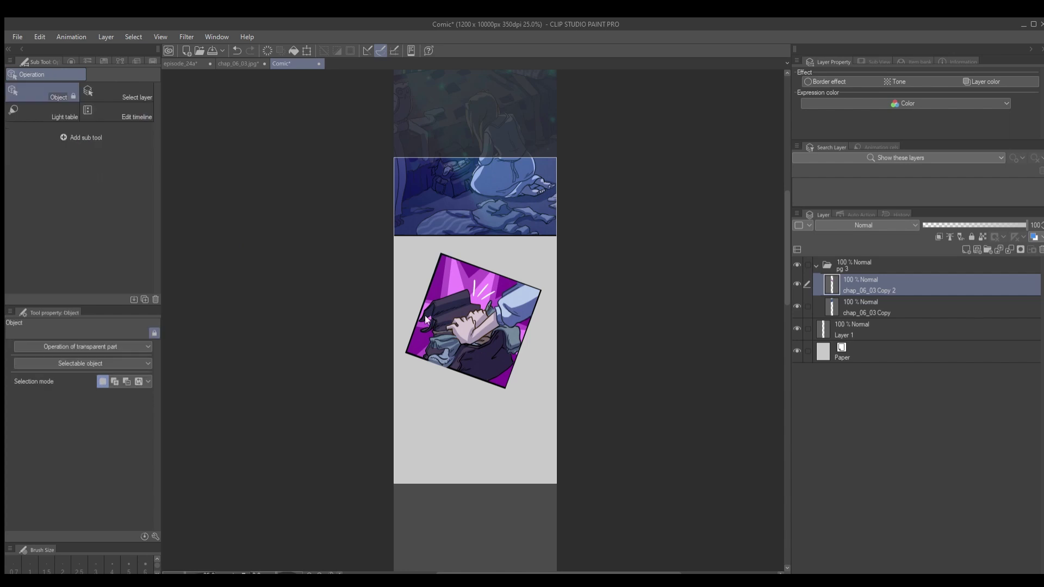
{"action": "mouse_move", "coordinate": [459, 324]}
{"action": "left_mouse_down"}
{"action": "mouse_move", "coordinate": [470, 317]}
{"action": "mouse_move", "coordinate": [474, 327]}
{"action": "left_mouse_up"}
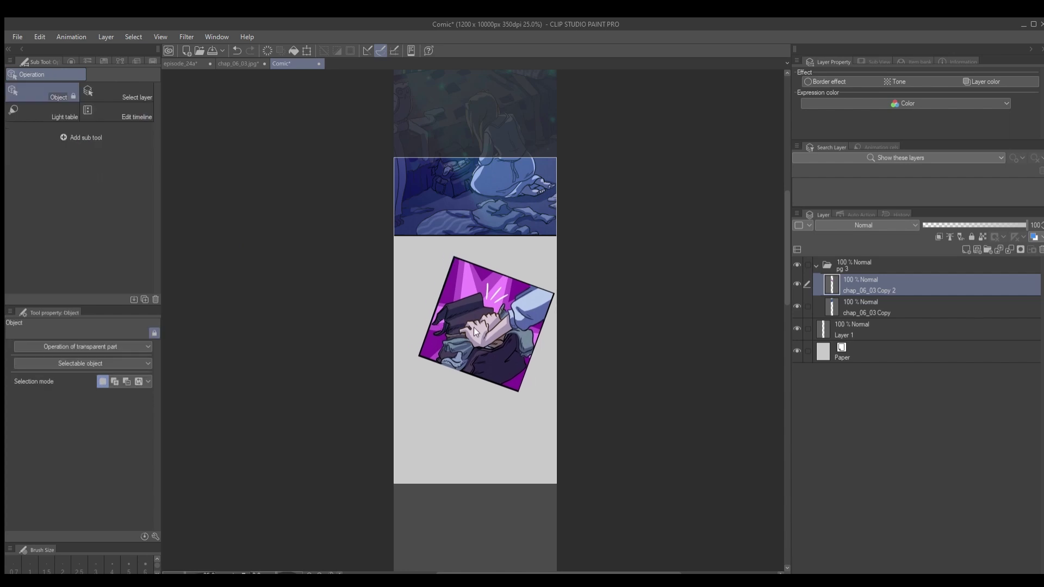
- Select the hooded green-eyed figure's panel in chap_06_03.jpg and tighten the selection to its black border
{"action": "left_click", "coordinate": [238, 64]}
{"action": "key", "text": "m"}
{"action": "left_click_drag", "start_coordinate": [352, 398], "coordinate": [476, 296]}
{"action": "left_click", "coordinate": [46, 94]}
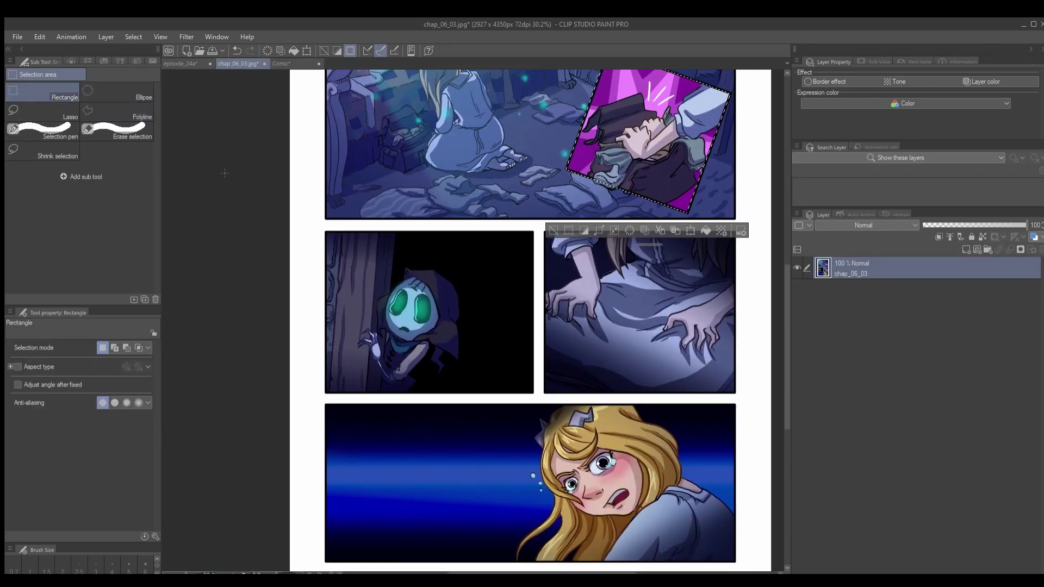
{"action": "left_click_drag", "start_coordinate": [321, 226], "coordinate": [536, 399]}
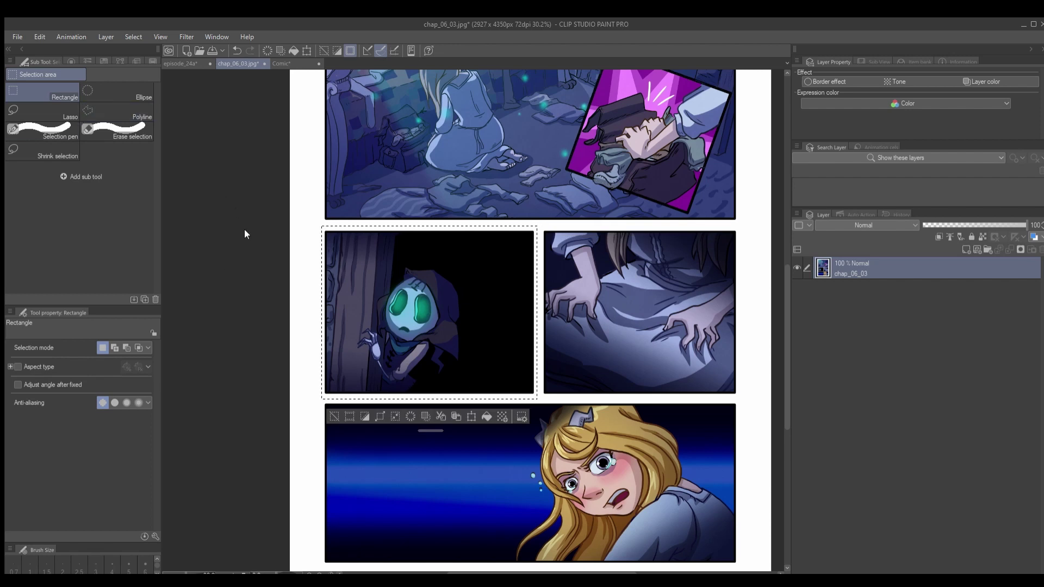
{"action": "key", "text": "w"}
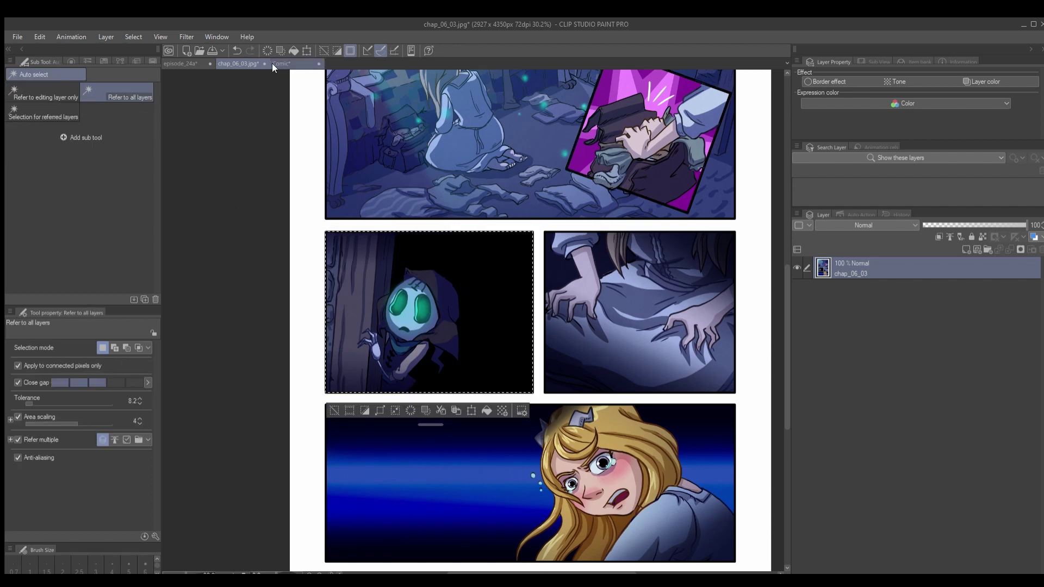
- Paste the hooded figure's panel into the Comic canvas and move it down below the tilted inset panel
{"action": "left_click", "coordinate": [281, 64]}
{"action": "key", "text": "ctrl+v"}
{"action": "key", "text": "o"}
{"action": "left_click_drag", "start_coordinate": [439, 330], "coordinate": [439, 422]}
{"action": "left_click_drag", "start_coordinate": [471, 479], "coordinate": [453, 301]}
- Select the clawing hands panel in chap_06_03.jpg, trim the selection to its black border, and copy it
{"action": "left_click", "coordinate": [238, 64]}
{"action": "key", "text": "m"}
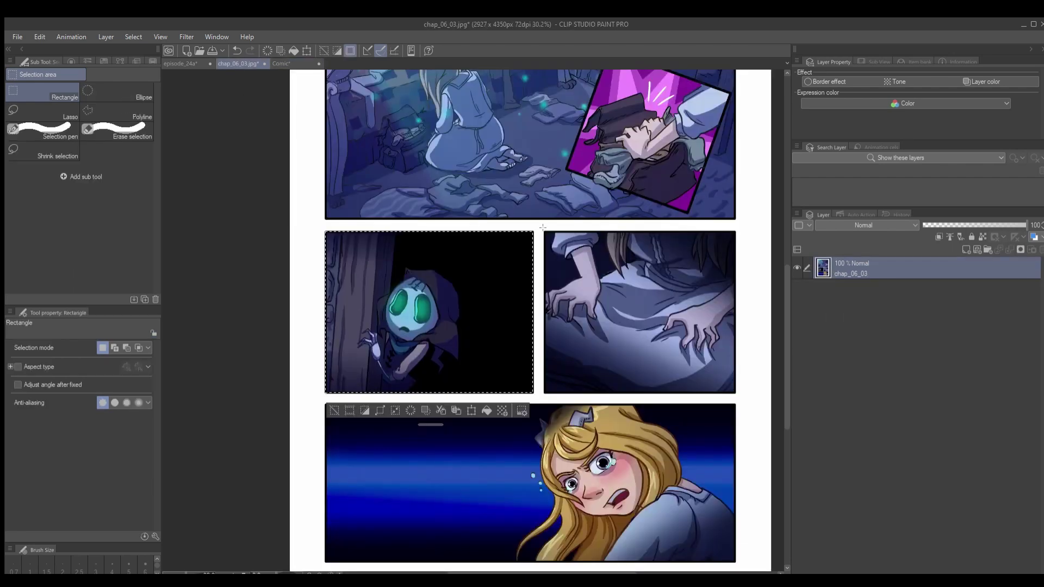
{"action": "left_click_drag", "start_coordinate": [540, 225], "coordinate": [739, 395]}
{"action": "key", "text": "w"}
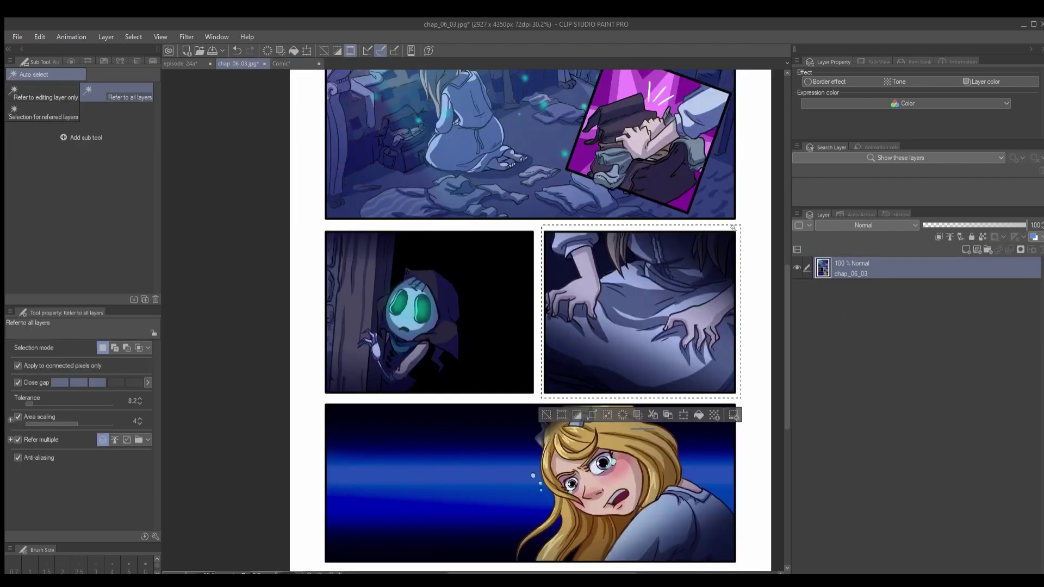
{"action": "key", "text": "ctrl+c"}
- Paste the clawing hands panel into the Comic canvas and position it below the hooded figure's panel
{"action": "left_click", "coordinate": [281, 64]}
{"action": "key", "text": "ctrl+v"}
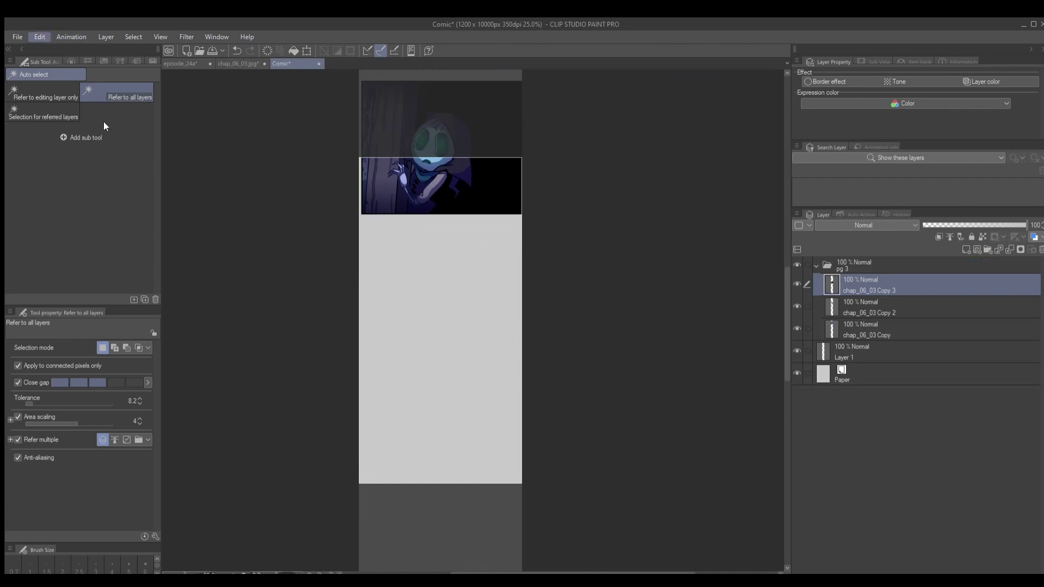
{"action": "key", "text": "o"}
{"action": "left_click_drag", "start_coordinate": [532, 277], "coordinate": [498, 257]}
- Select the wide blonde woman's panel at the end of chap_06_03.jpg and trim the selection to its black border
{"action": "left_click", "coordinate": [238, 63]}
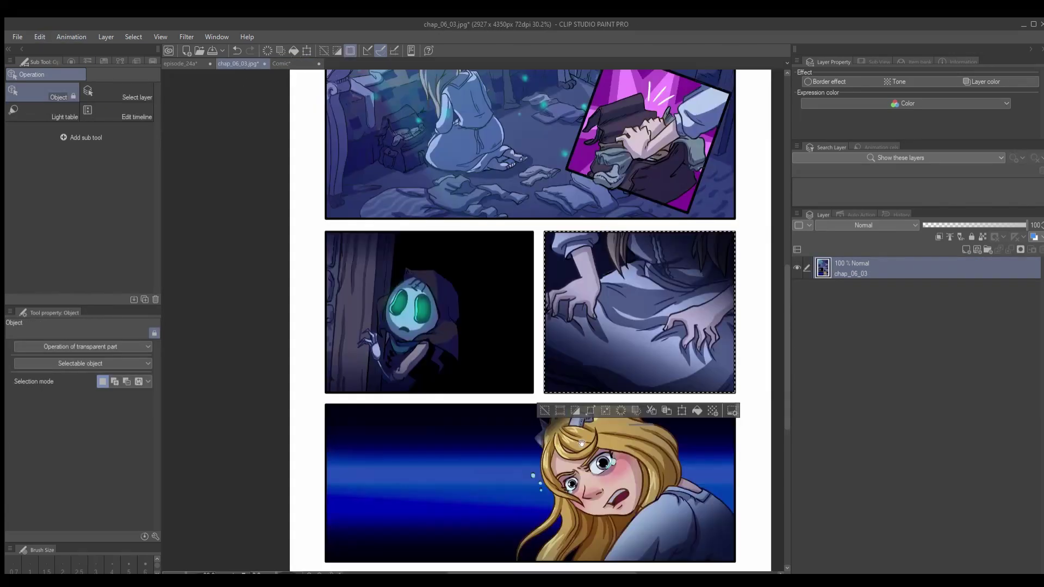
{"action": "scroll", "coordinate": [581, 443], "scroll_direction": "down", "scroll_amount": 3}
{"action": "key", "text": "m"}
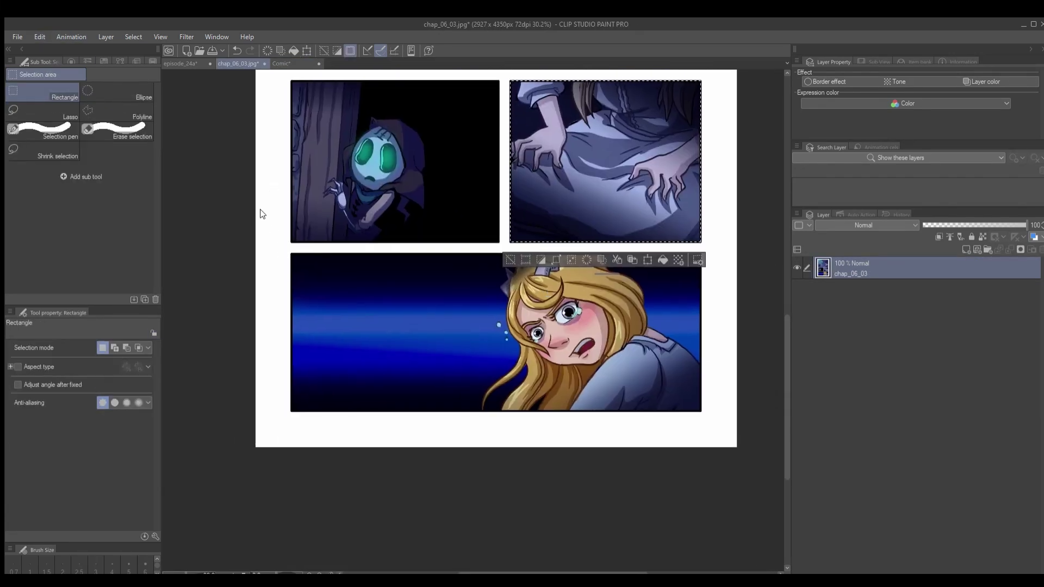
{"action": "left_click_drag", "start_coordinate": [287, 248], "coordinate": [718, 422]}
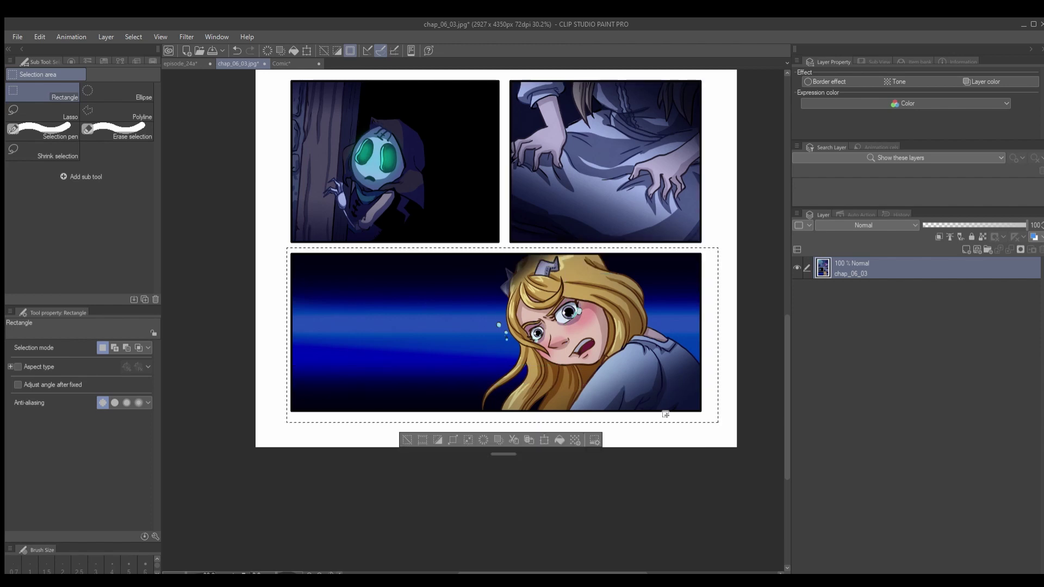
{"action": "key", "text": "w"}
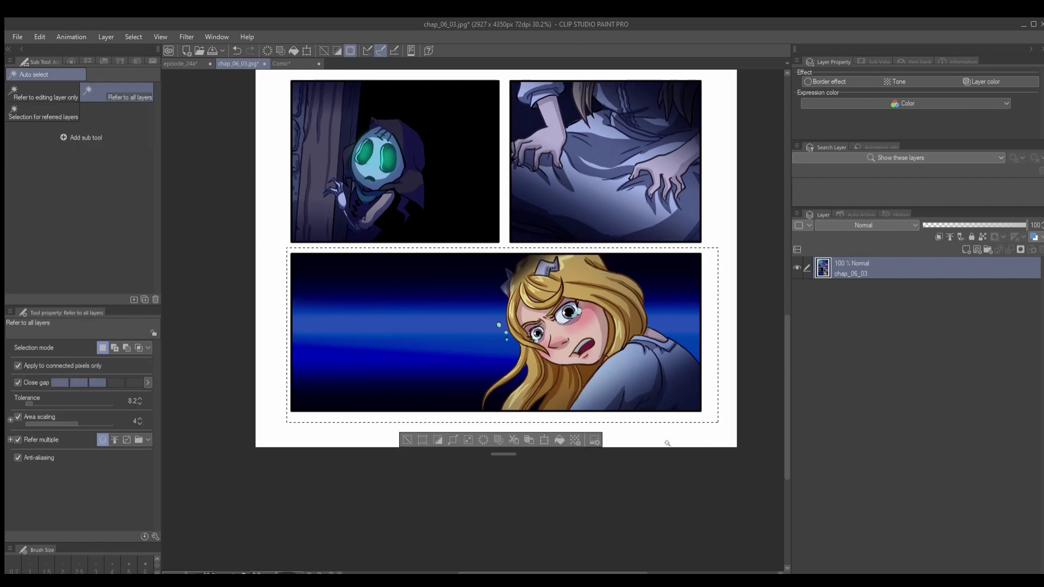
{"action": "left_click", "coordinate": [708, 414], "text": "alt"}
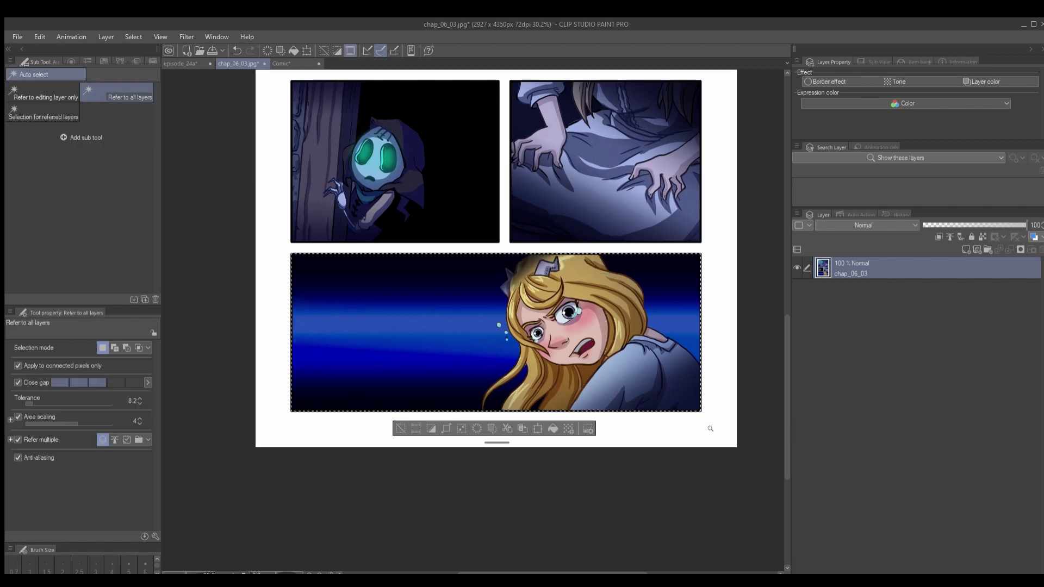
- Paste the wide blonde woman's panel into the Comic canvas and position it below the clawing hands panel
{"action": "left_click", "coordinate": [281, 63]}
{"action": "left_click_drag", "start_coordinate": [486, 361], "coordinate": [486, 247]}
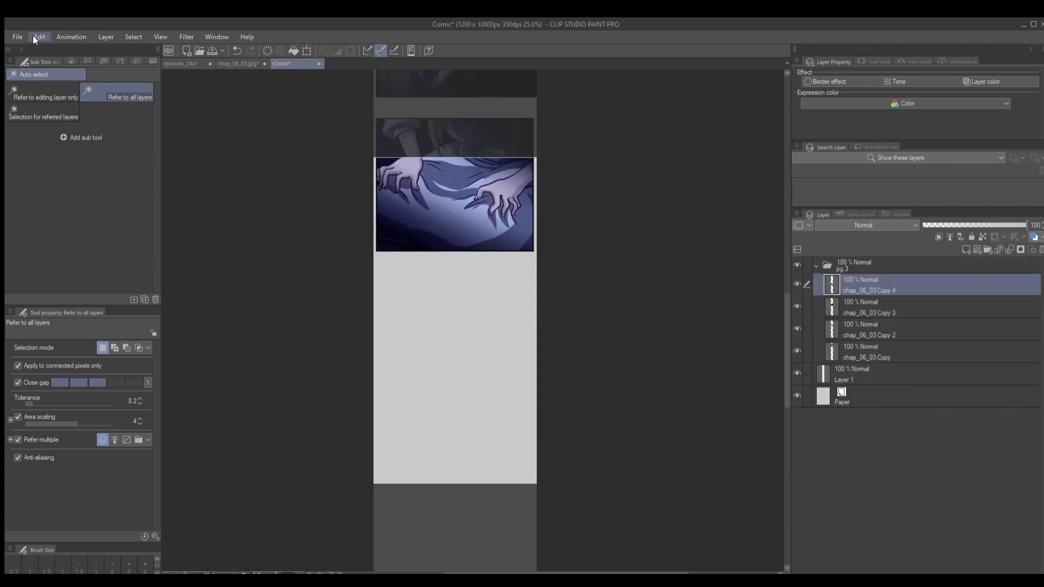
{"action": "key", "text": "o"}
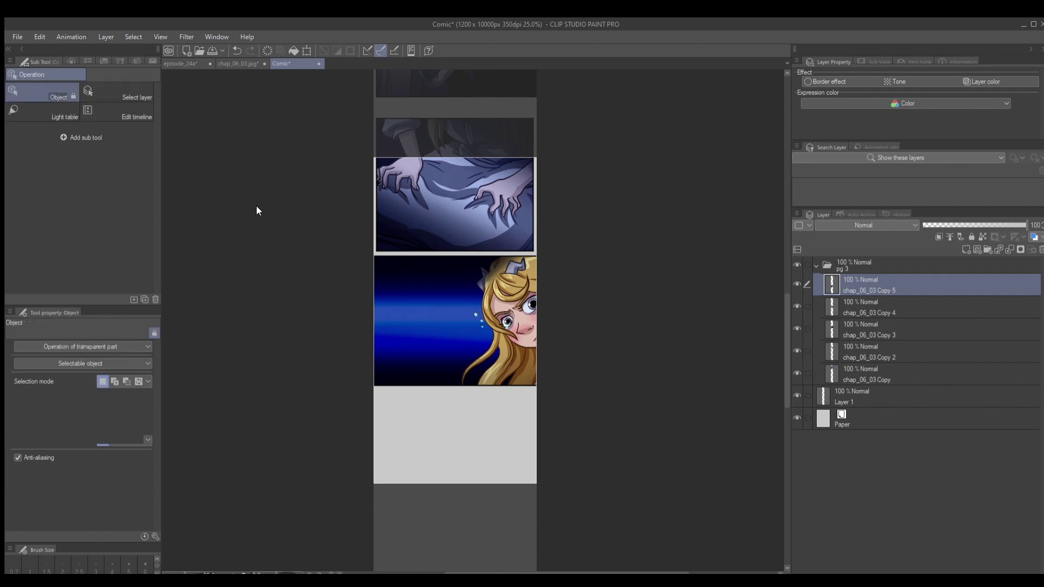
{"action": "left_click_drag", "start_coordinate": [496, 330], "coordinate": [418, 361]}
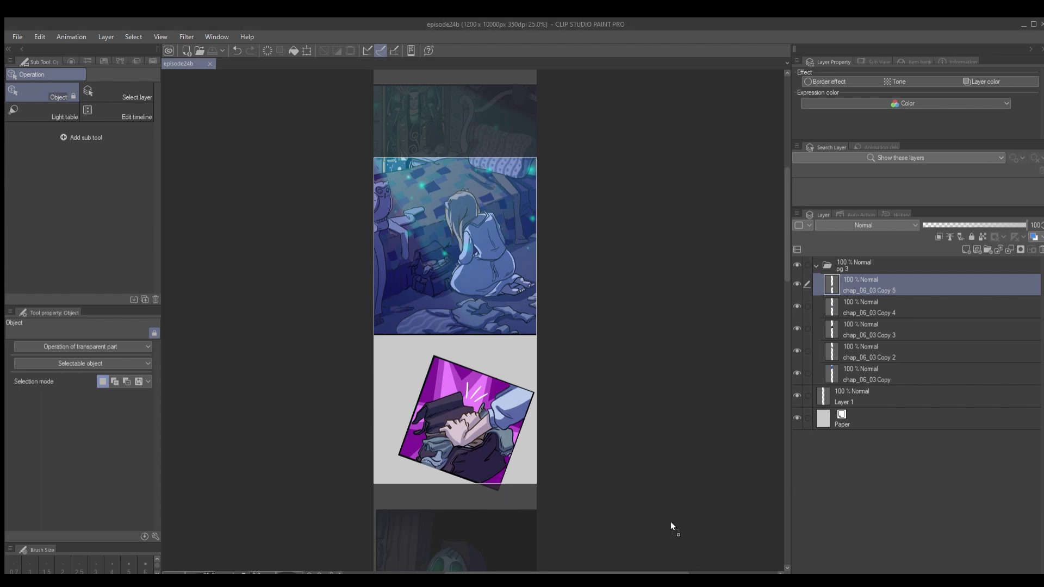
- Open scrunch.png, copy the entire "Scrunch!" lettering, and paste it into the episode24b canvas
{"action": "left_click_drag", "start_coordinate": [326, 46], "coordinate": [308, 60]}
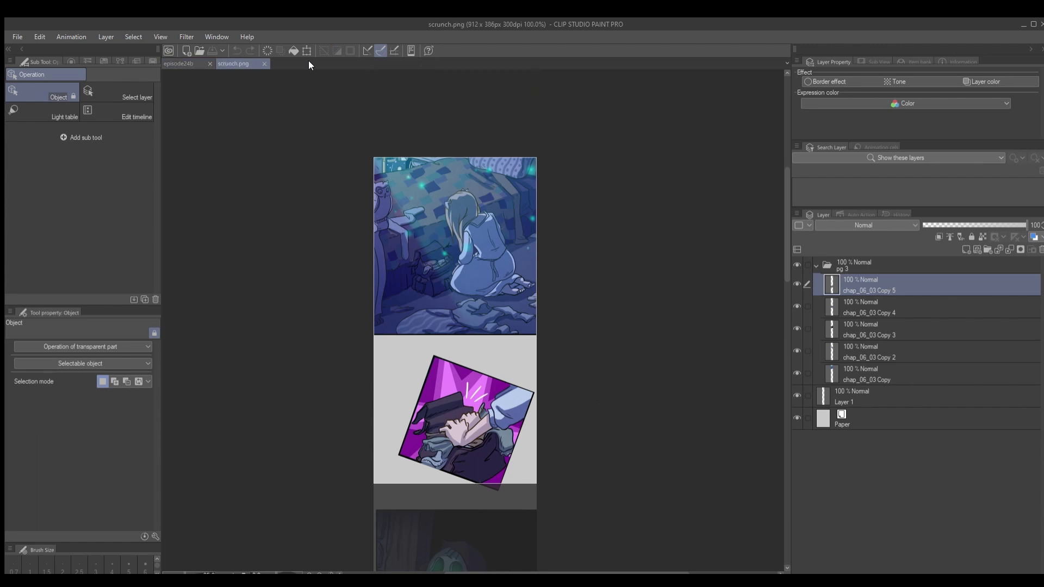
{"action": "key", "text": "ctrl+a"}
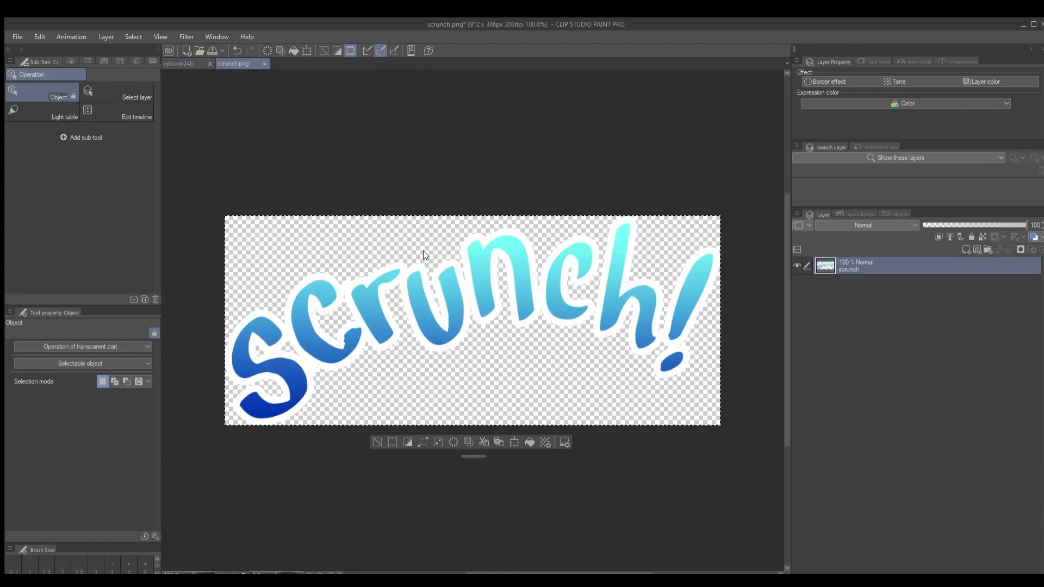
{"action": "left_click", "coordinate": [179, 63]}
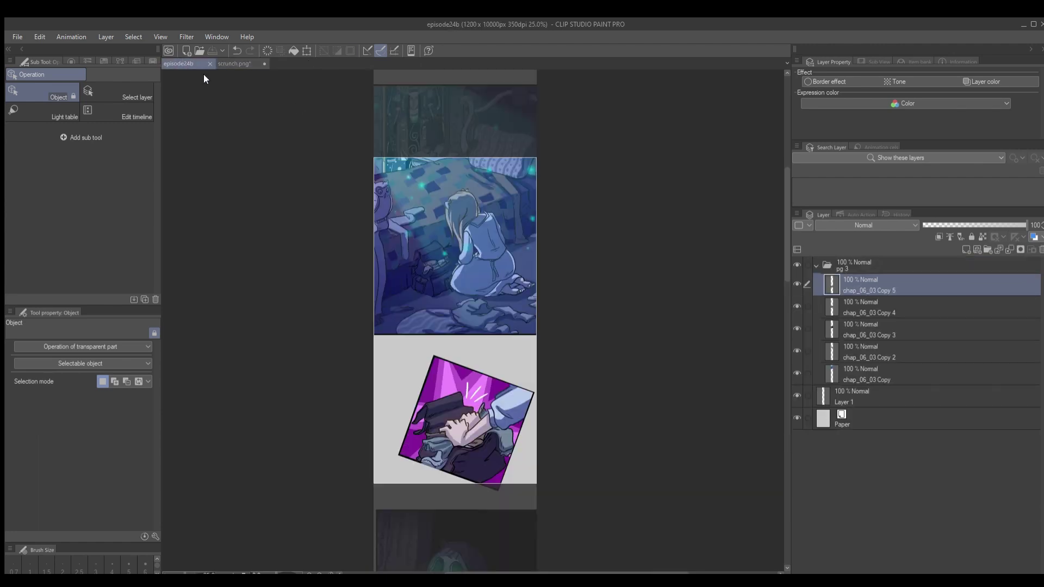
{"action": "scroll", "coordinate": [485, 426], "scroll_direction": "up", "scroll_amount": 2}
{"action": "left_click_drag", "start_coordinate": [485, 439], "coordinate": [490, 388]}
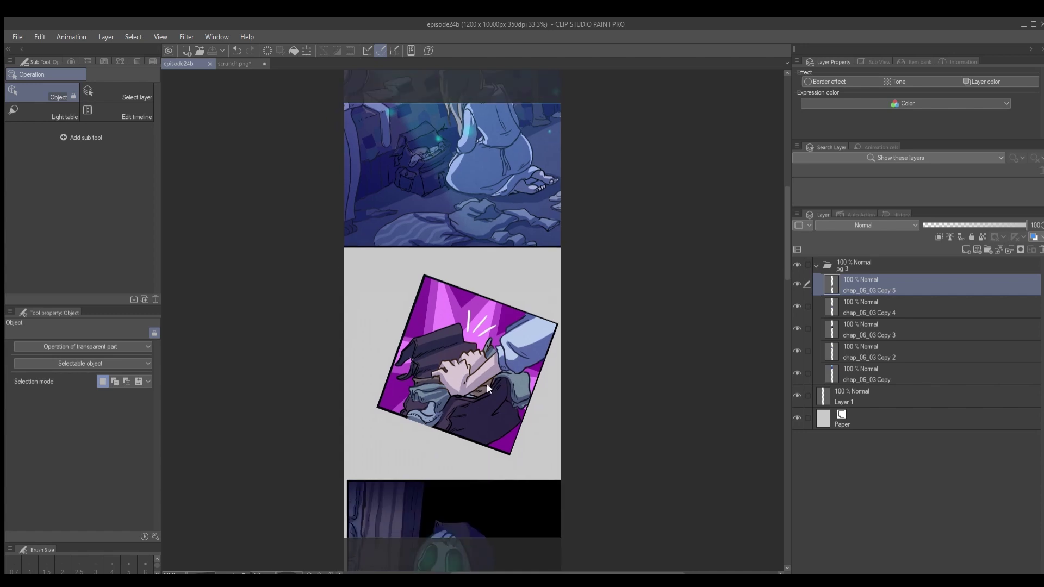
{"action": "key", "text": "ctrl+v"}
- Move the "Scrunch!" lettering over the upper edge of the tilted inset panel and rotate it to about -12.2 degrees
{"action": "key", "text": "ctrl+t"}
{"action": "scroll", "coordinate": [487, 384], "scroll_direction": "down", "scroll_amount": 4}
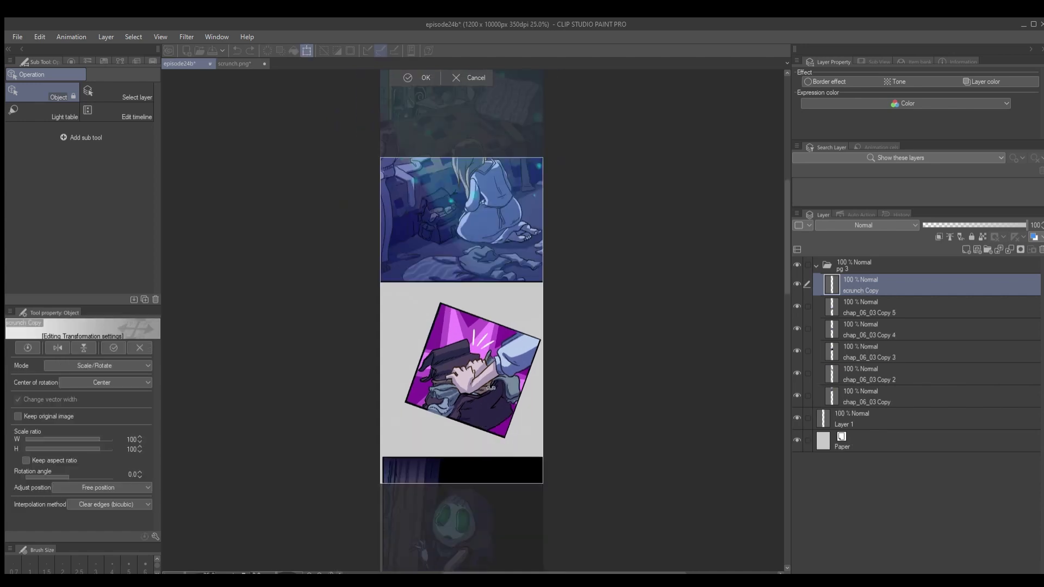
{"action": "left_click_drag", "start_coordinate": [482, 198], "coordinate": [471, 339]}
{"action": "scroll", "coordinate": [481, 352], "scroll_direction": "up", "scroll_amount": 3}
{"action": "scroll", "coordinate": [481, 352], "scroll_direction": "up", "scroll_amount": 1}
{"action": "left_click_drag", "start_coordinate": [550, 302], "coordinate": [542, 282]}
{"action": "left_click_drag", "start_coordinate": [480, 325], "coordinate": [480, 332]}
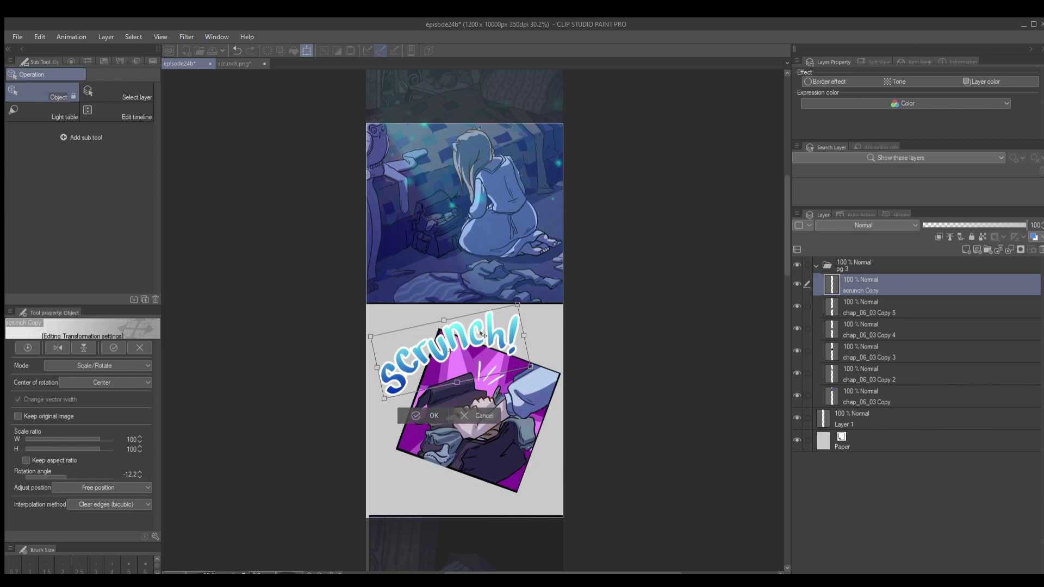
{"action": "key", "text": "Return"}
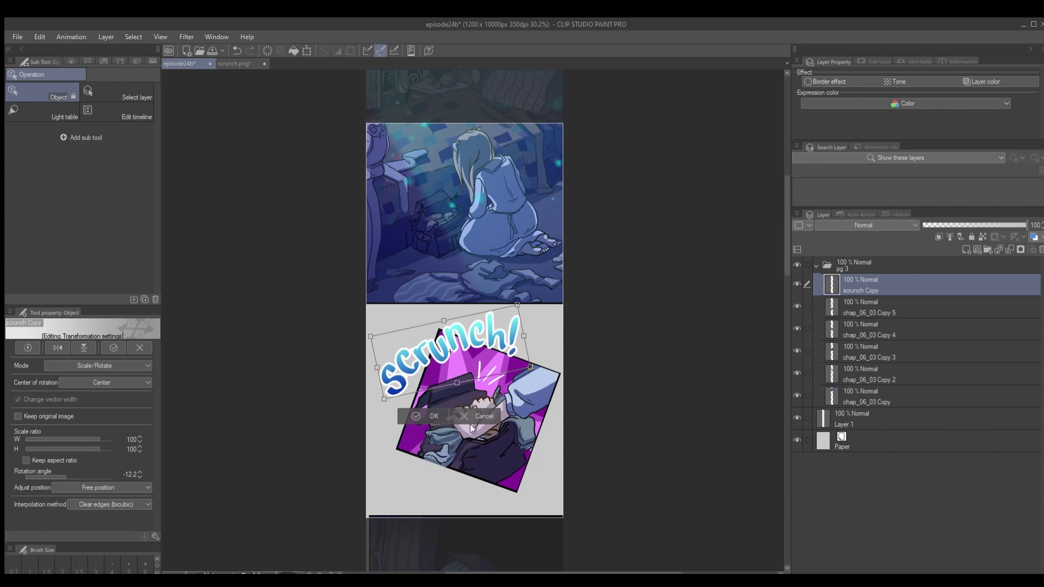
- Rotate the tilted inset panel counterclockwise until its borders stand upright
{"action": "scroll", "coordinate": [455, 439], "scroll_direction": "up", "scroll_amount": 2}
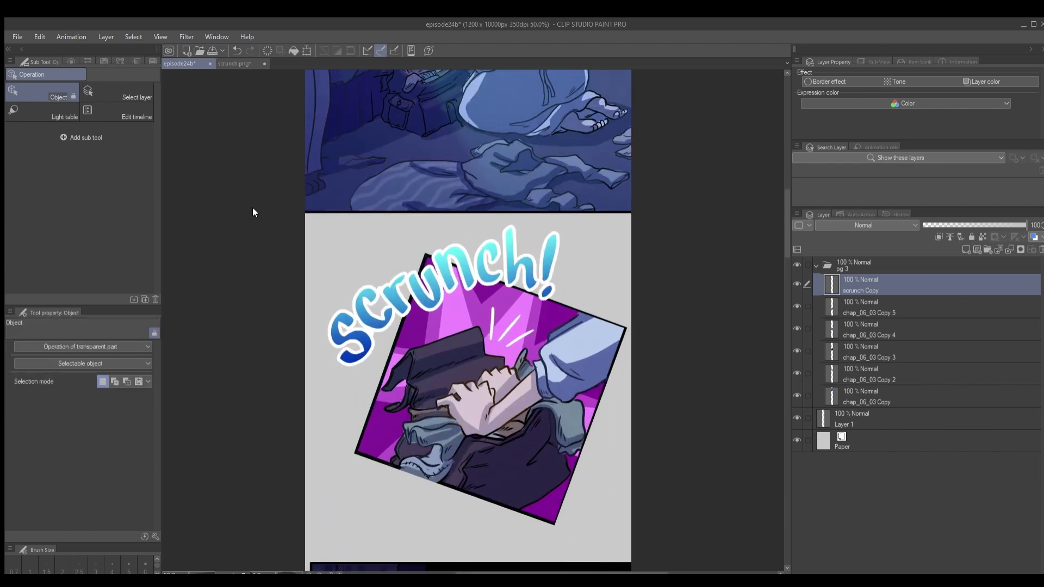
{"action": "left_click", "coordinate": [430, 375]}
{"action": "key", "text": "ctrl+t"}
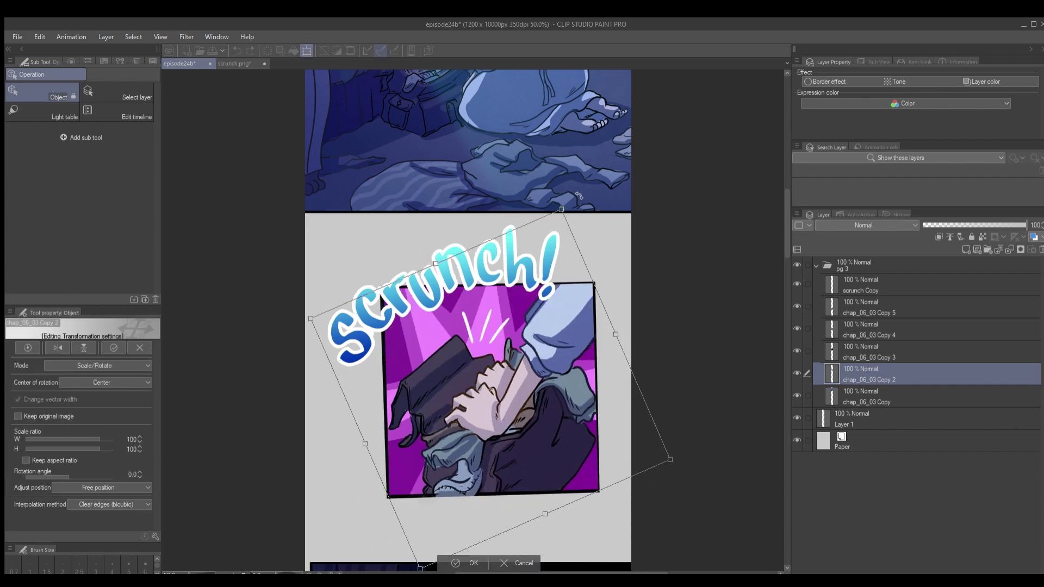
{"action": "left_click_drag", "start_coordinate": [588, 209], "coordinate": [521, 186]}
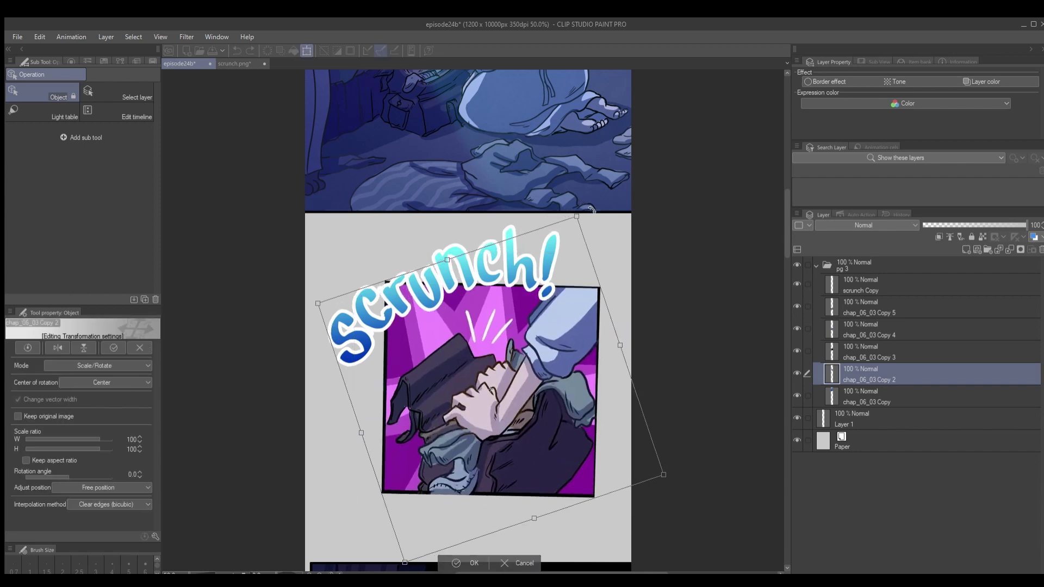
{"action": "key", "text": "Return"}
{"action": "key", "text": "m"}
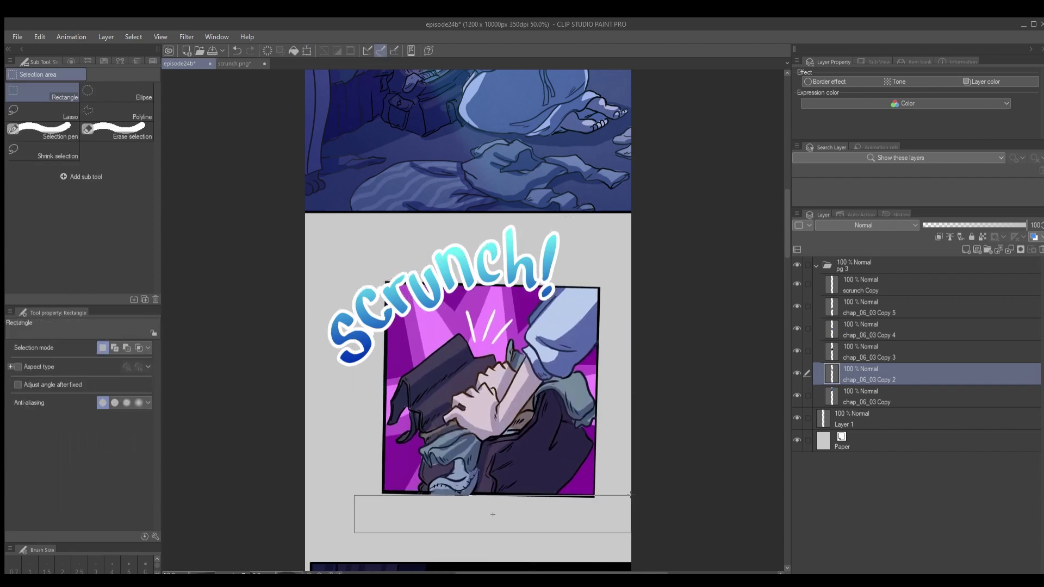
{"action": "key", "text": "ctrl+t"}
{"action": "left_click_drag", "start_coordinate": [643, 303], "coordinate": [640, 284]}
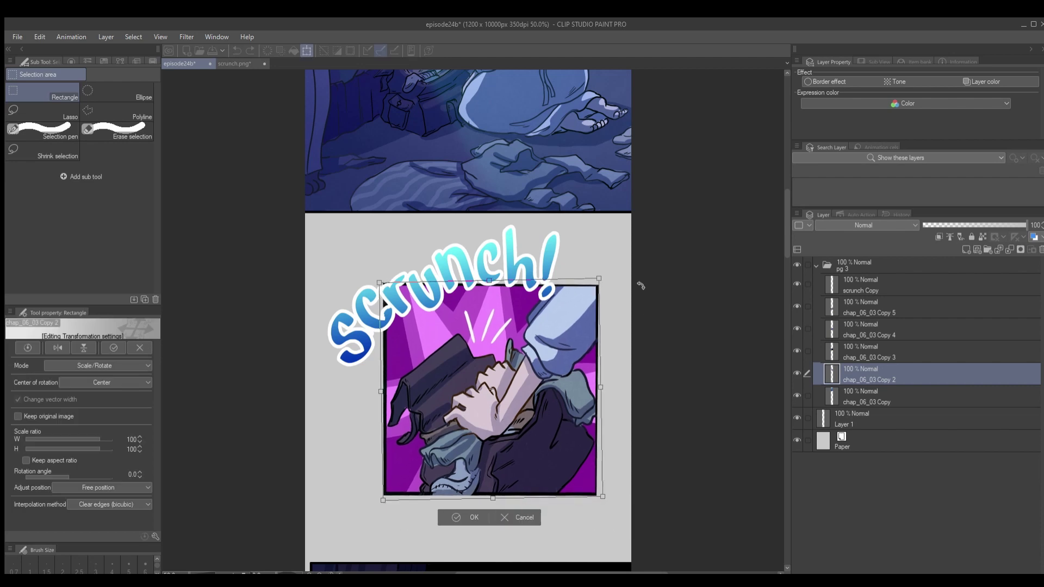
{"action": "key", "text": "Return"}
- Delete the stray strips outside the inset panel's lower and left borders, and clear the selection
{"action": "left_click_drag", "start_coordinate": [348, 527], "coordinate": [614, 494]}
{"action": "left_click_drag", "start_coordinate": [368, 411], "coordinate": [384, 504]}
{"action": "key", "text": "Delete"}
{"action": "key", "text": "ctrl+d"}
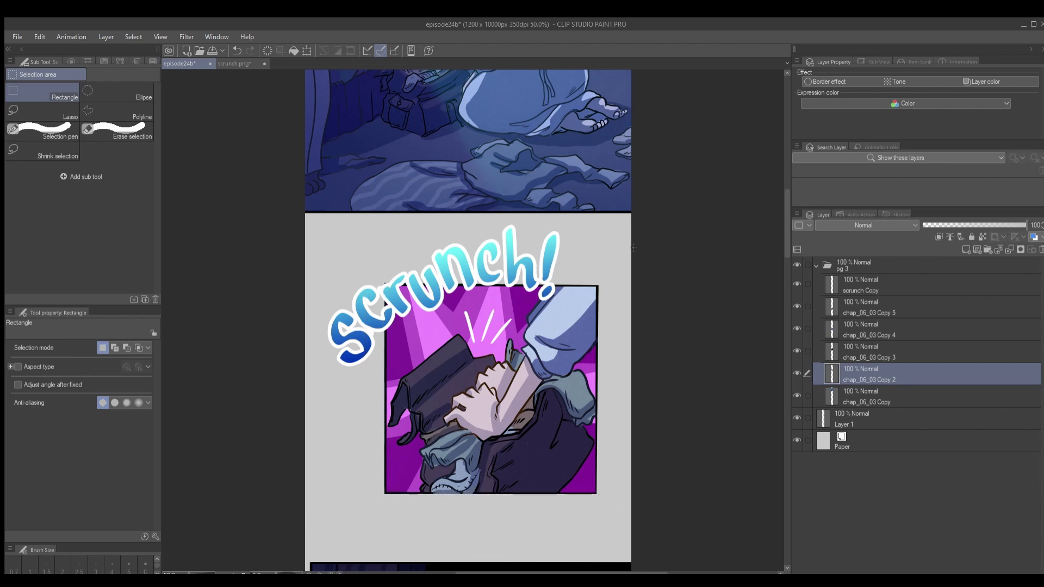
- Tilt the inset panel counterclockwise and adjust the "Scrunch!" lettering over its upper edge
{"action": "scroll", "coordinate": [633, 247], "scroll_direction": "down", "scroll_amount": 2}
{"action": "key", "text": "ctrl+t"}
{"action": "left_click_drag", "start_coordinate": [631, 256], "coordinate": [602, 207]}
{"action": "key", "text": "Return"}
{"action": "key", "text": "o"}
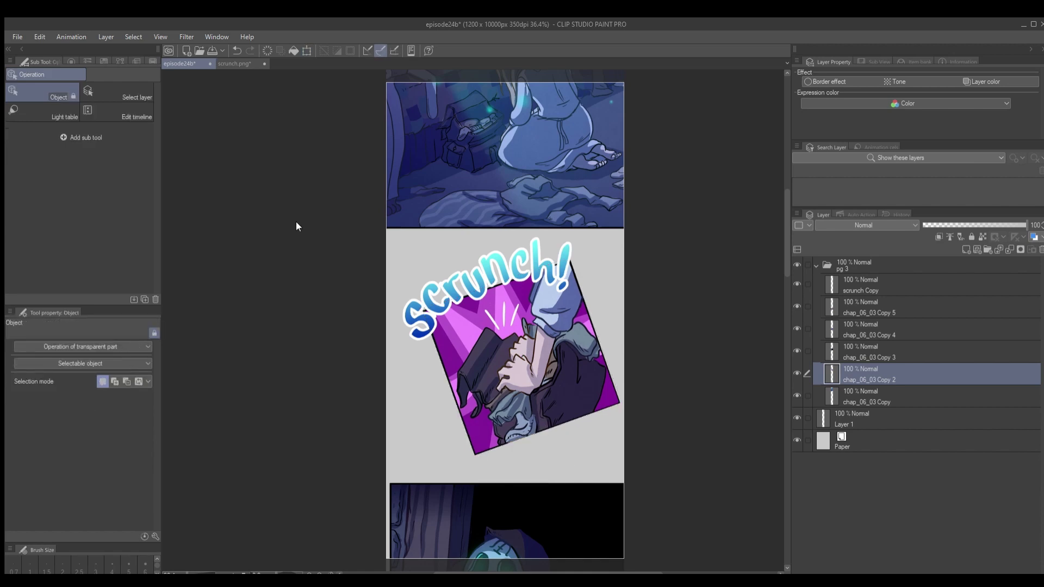
{"action": "left_click_drag", "start_coordinate": [496, 337], "coordinate": [494, 341]}
{"action": "left_click_drag", "start_coordinate": [483, 275], "coordinate": [475, 282]}
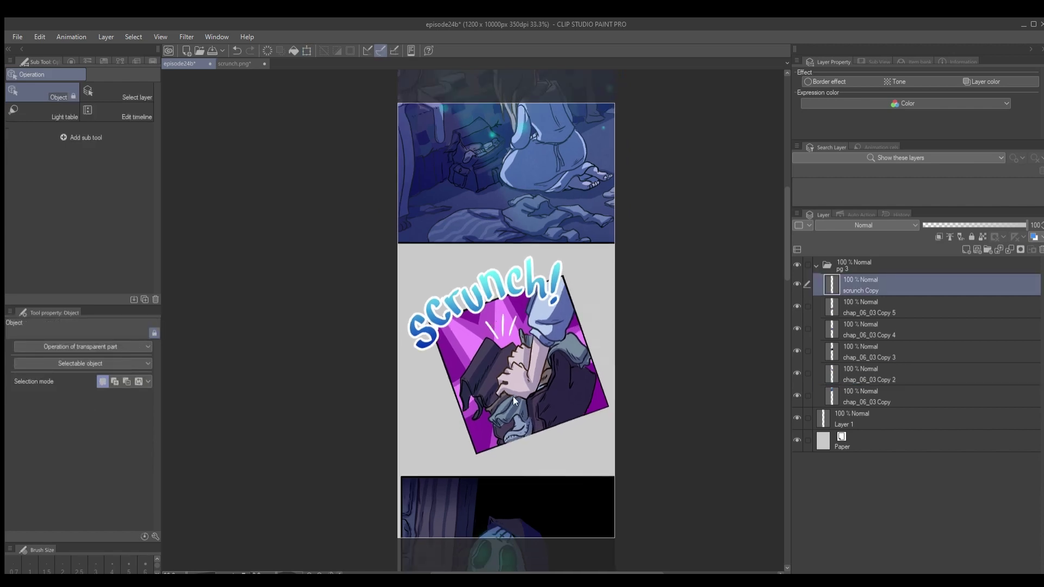
{"action": "scroll", "coordinate": [513, 396], "scroll_direction": "down", "scroll_amount": 2}
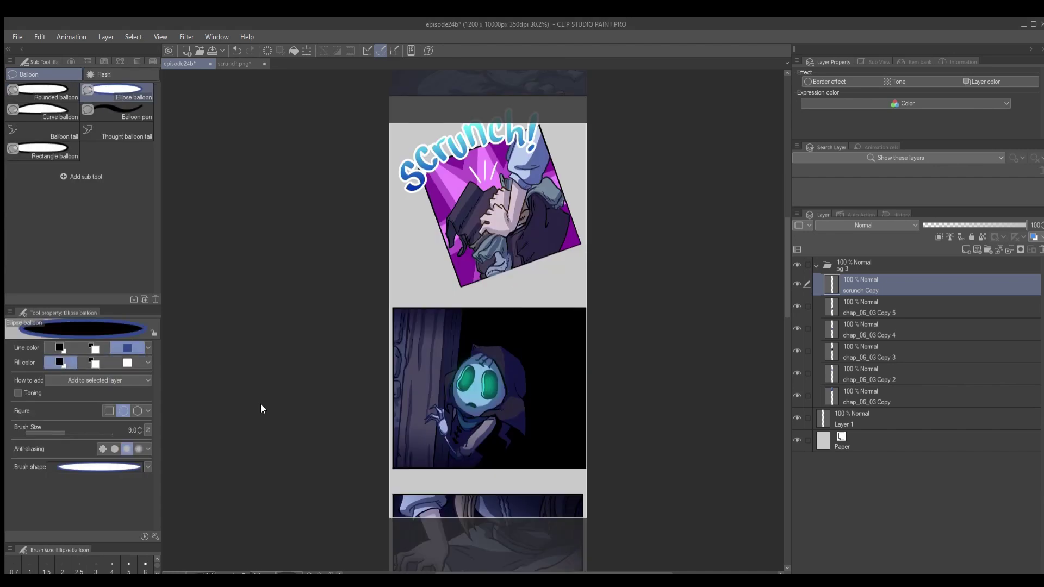
{"action": "left_click", "coordinate": [60, 348]}
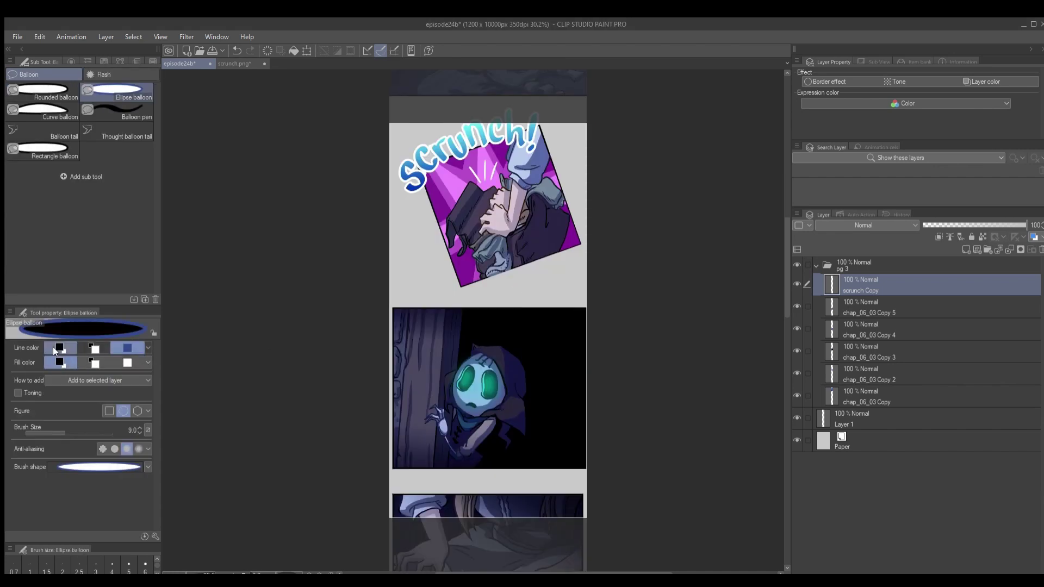
{"action": "left_click_drag", "start_coordinate": [403, 280], "coordinate": [503, 346]}
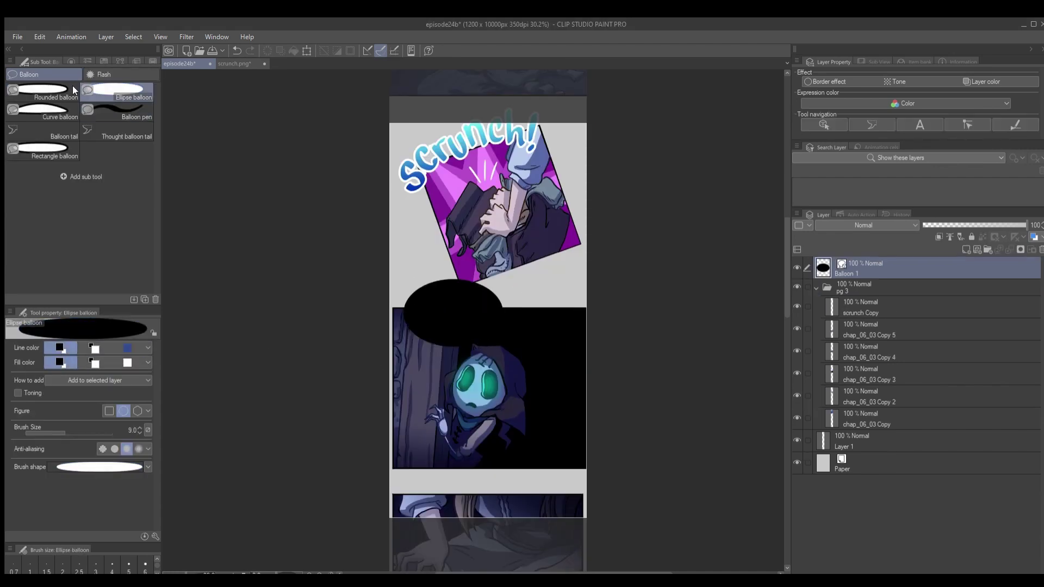
{"action": "key", "text": "ctrl+z"}
- Draw a rounded balloon over the upper-left corner of the hooded figure's panel
{"action": "left_click", "coordinate": [43, 93]}
{"action": "left_click", "coordinate": [127, 362]}
{"action": "left_click_drag", "start_coordinate": [395, 284], "coordinate": [481, 348]}
- Add the white text "Trystan?" inside the rounded balloon
{"action": "key", "text": "t"}
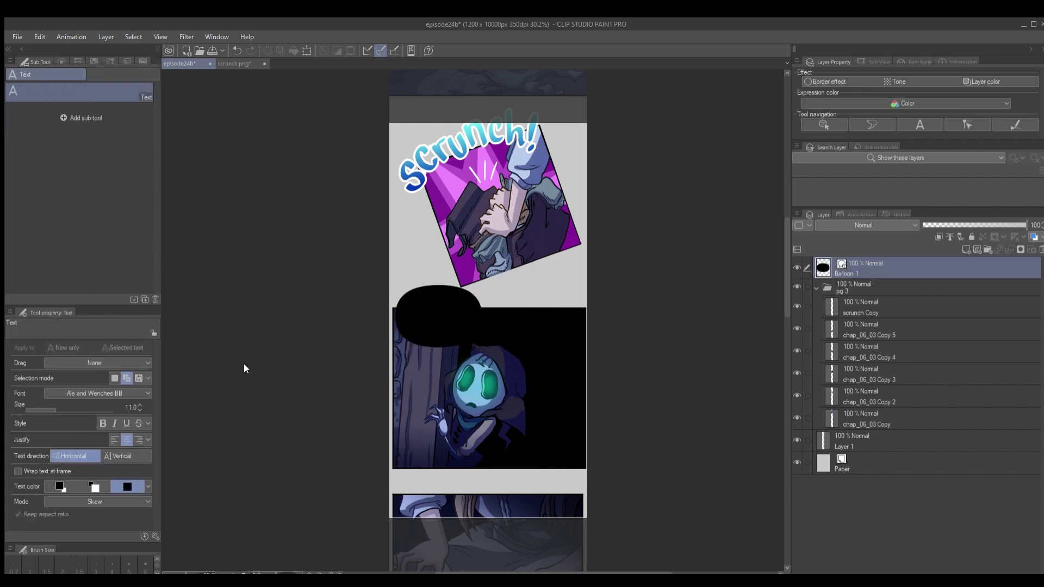
{"action": "left_click", "coordinate": [419, 319]}
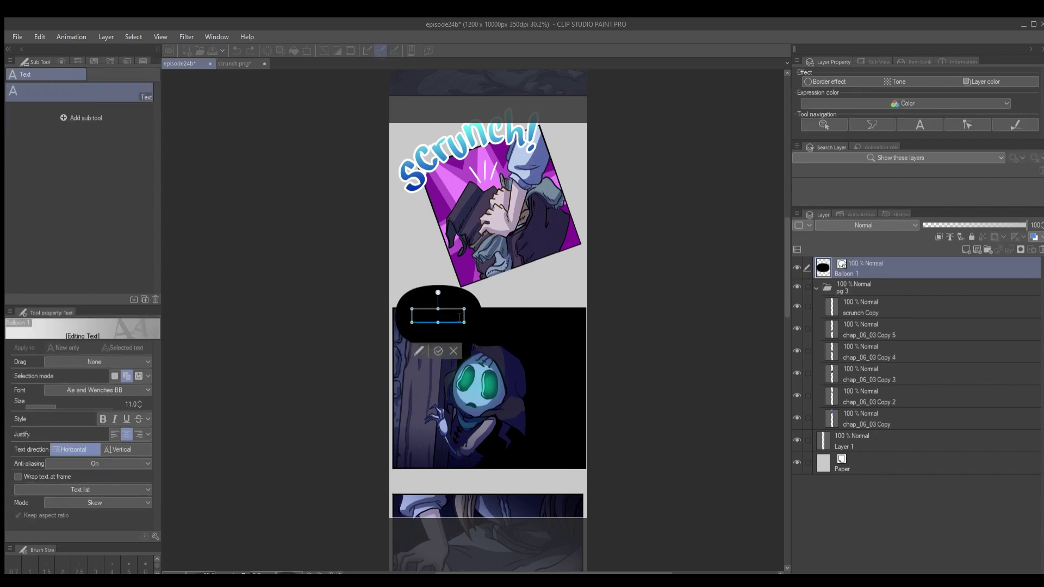
{"action": "left_click_drag", "start_coordinate": [461, 316], "coordinate": [226, 361]}
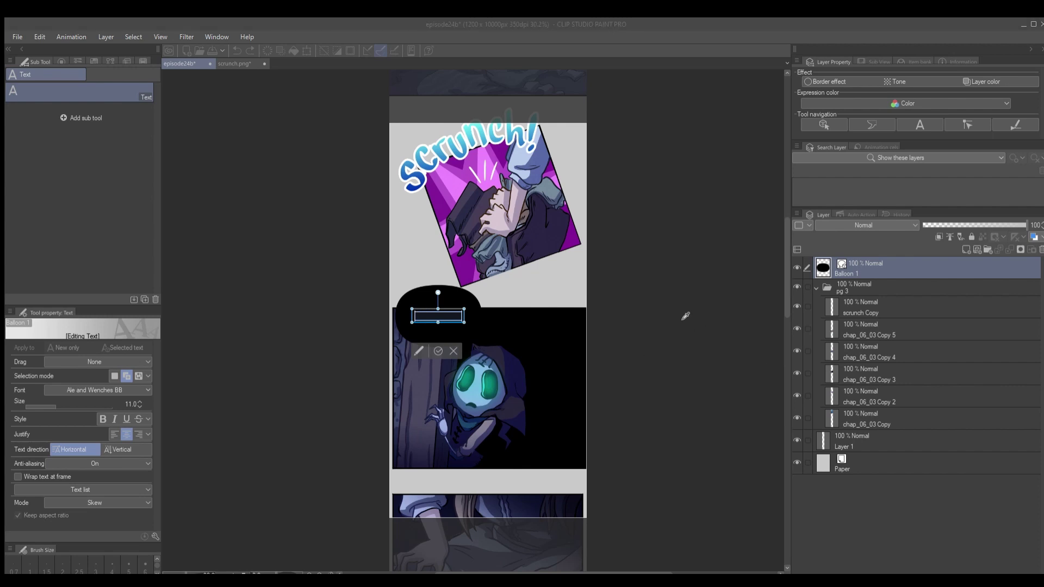
{"action": "type", "text": "trystan?o"}
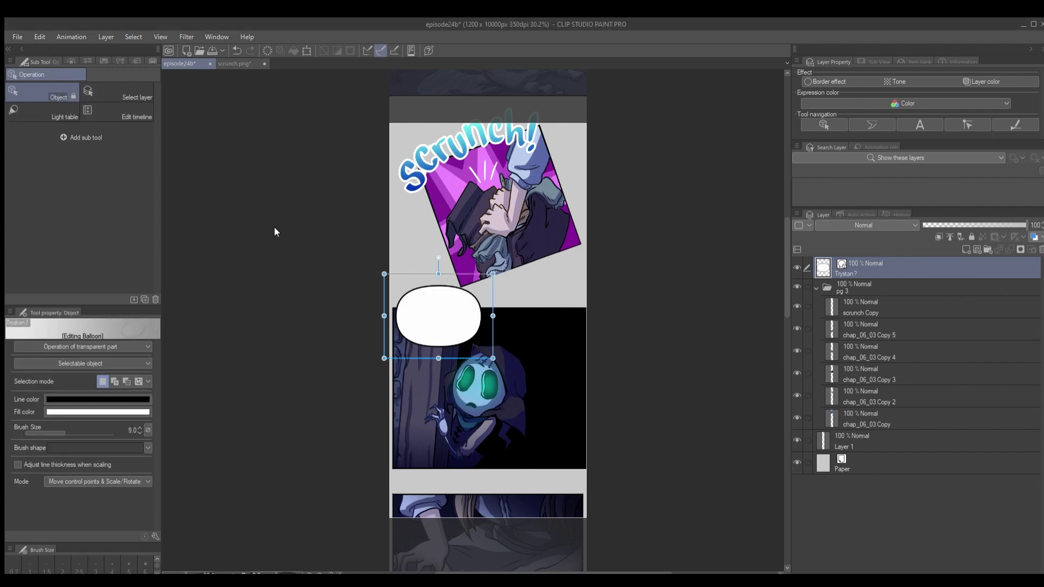
- Move the hooded figure's panel and the clawing hands panel down to open space below the tilted inset panel
{"action": "left_click_drag", "start_coordinate": [502, 385], "coordinate": [515, 436]}
{"action": "left_click_drag", "start_coordinate": [636, 394], "coordinate": [638, 299]}
{"action": "left_click_drag", "start_coordinate": [474, 452], "coordinate": [474, 510]}
{"action": "left_click", "coordinate": [474, 357]}
{"action": "left_click_drag", "start_coordinate": [474, 357], "coordinate": [473, 360]}
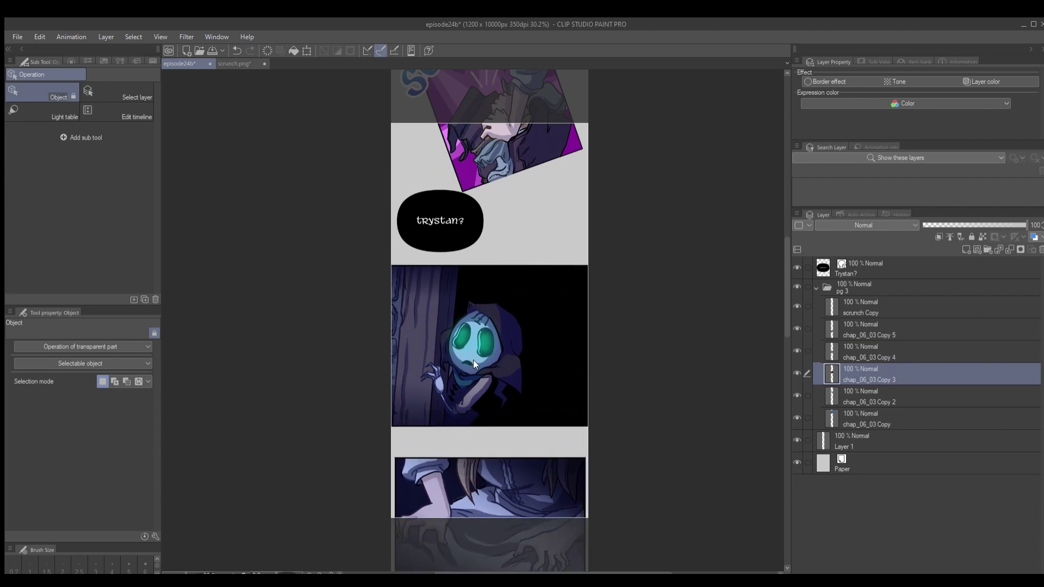
- Move the "Trystan?" balloon over the upper-right edge of the hooded figure's panel and set its line color to white
{"action": "left_click_drag", "start_coordinate": [460, 227], "coordinate": [552, 232]}
{"action": "left_click_drag", "start_coordinate": [520, 375], "coordinate": [520, 373]}
{"action": "left_click_drag", "start_coordinate": [533, 245], "coordinate": [537, 269]}
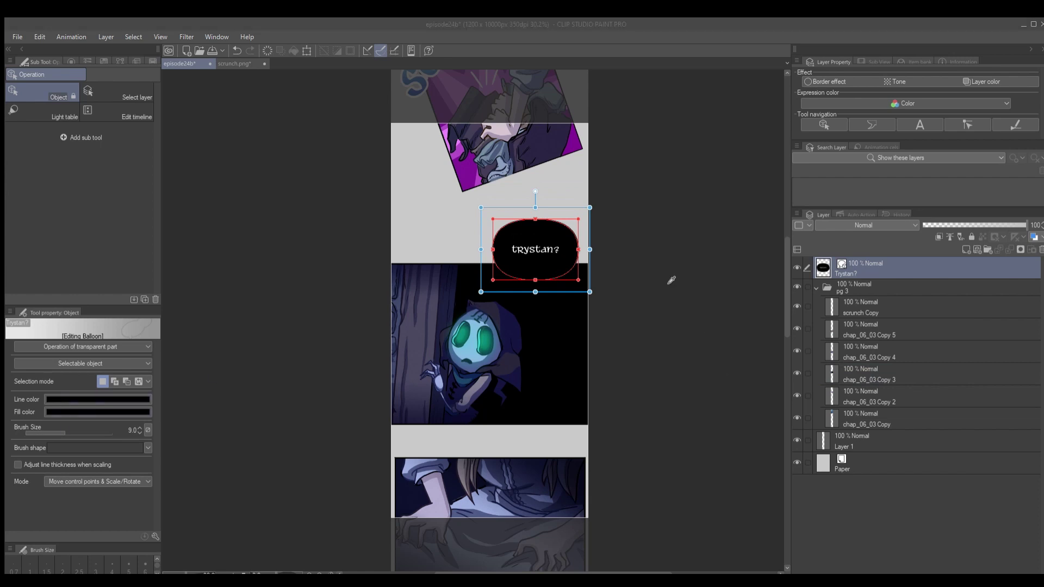
{"action": "left_click", "coordinate": [968, 294]}
{"action": "key", "text": "t"}
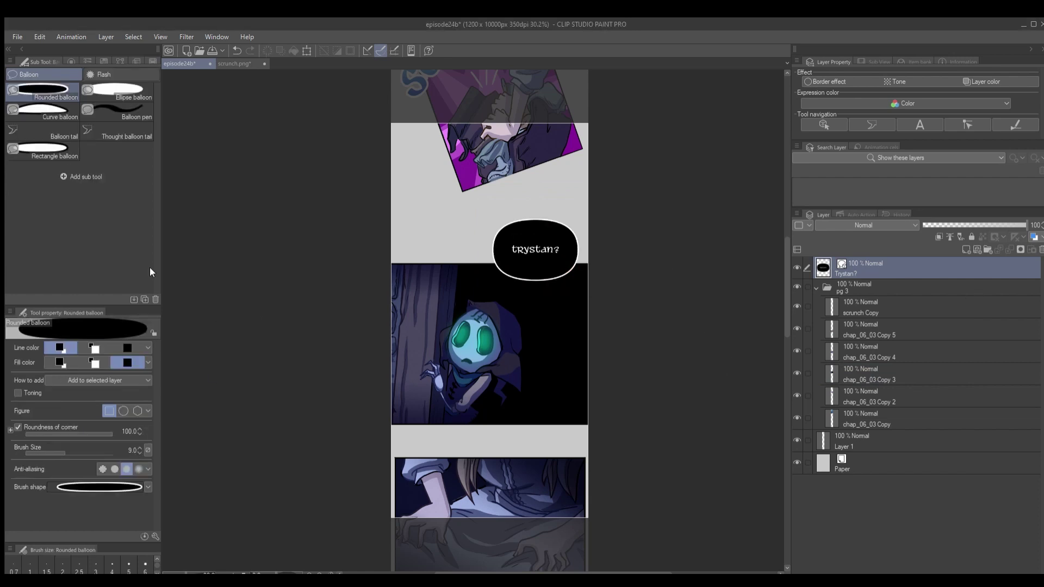
{"action": "left_click", "coordinate": [44, 132]}
{"action": "left_click_drag", "start_coordinate": [532, 271], "coordinate": [515, 300]}
{"action": "key", "text": "ctrl+z"}
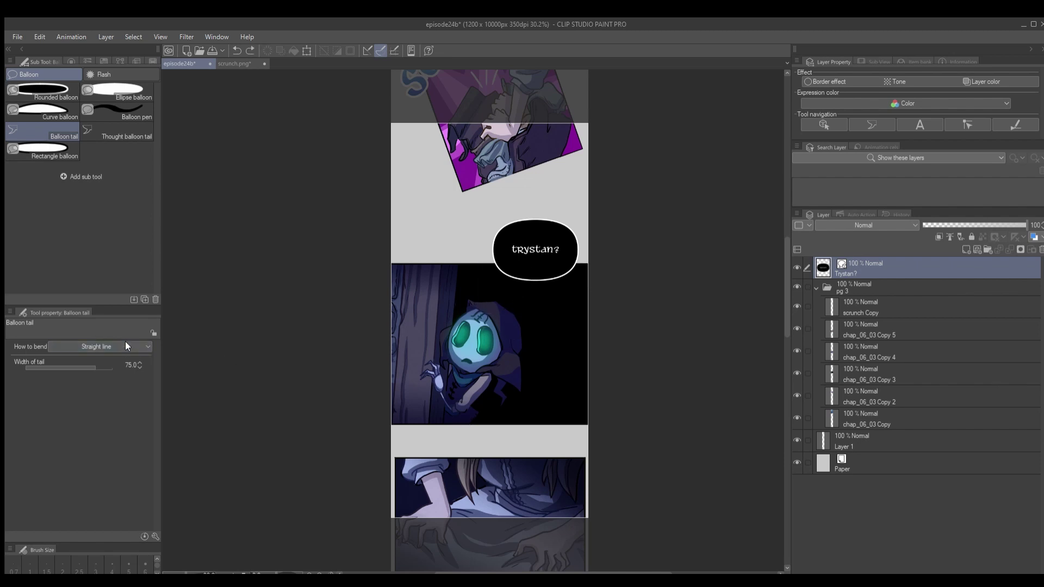
- Add a curved, wavy tail from the "Trystan?" balloon down toward the hooded figure
{"action": "left_click", "coordinate": [102, 373]}
{"action": "left_click", "coordinate": [530, 272]}
{"action": "left_click", "coordinate": [547, 290]}
{"action": "left_click", "coordinate": [530, 294]}
{"action": "left_click", "coordinate": [537, 304]}
{"action": "double_click", "coordinate": [527, 309]}
{"action": "scroll", "coordinate": [527, 326], "scroll_direction": "up", "scroll_amount": 3}
{"action": "key", "text": "o"}
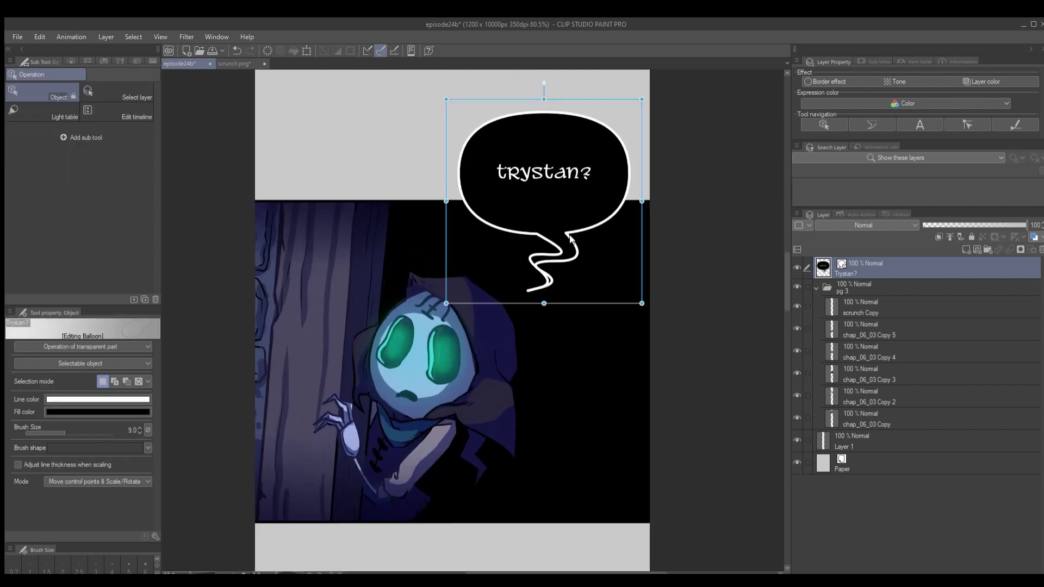
- Fine-tune the position of the "Trystan?" balloon and its tail over the panel's upper edge
{"action": "left_click", "coordinate": [540, 256]}
{"action": "left_click", "coordinate": [712, 275]}
{"action": "scroll", "coordinate": [607, 349], "scroll_direction": "down", "scroll_amount": 2}
{"action": "left_click_drag", "start_coordinate": [574, 206], "coordinate": [573, 215]}
{"action": "left_click_drag", "start_coordinate": [606, 272], "coordinate": [604, 266]}
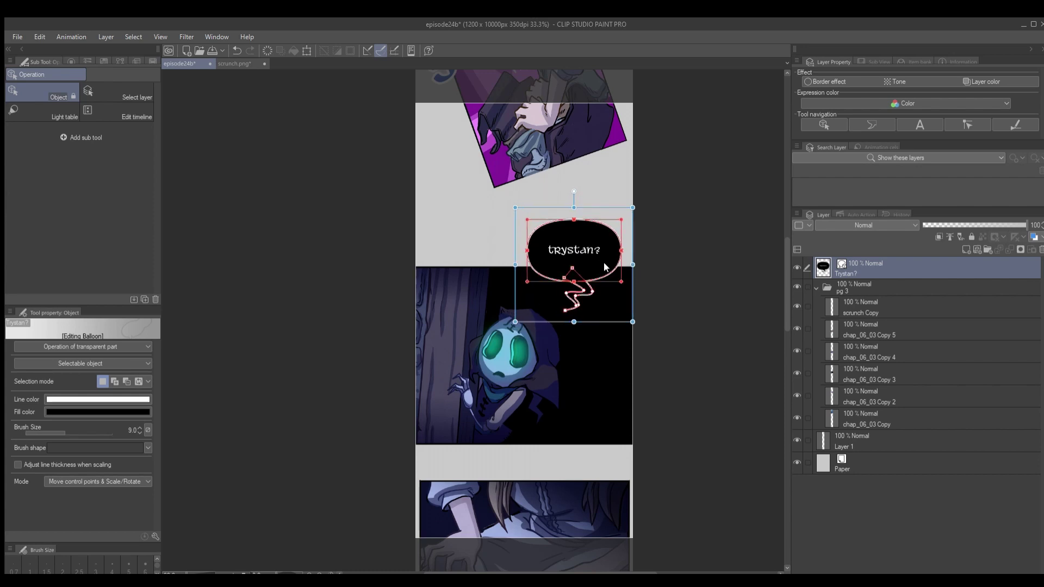
{"action": "left_click", "coordinate": [600, 288]}
{"action": "left_click", "coordinate": [598, 363]}
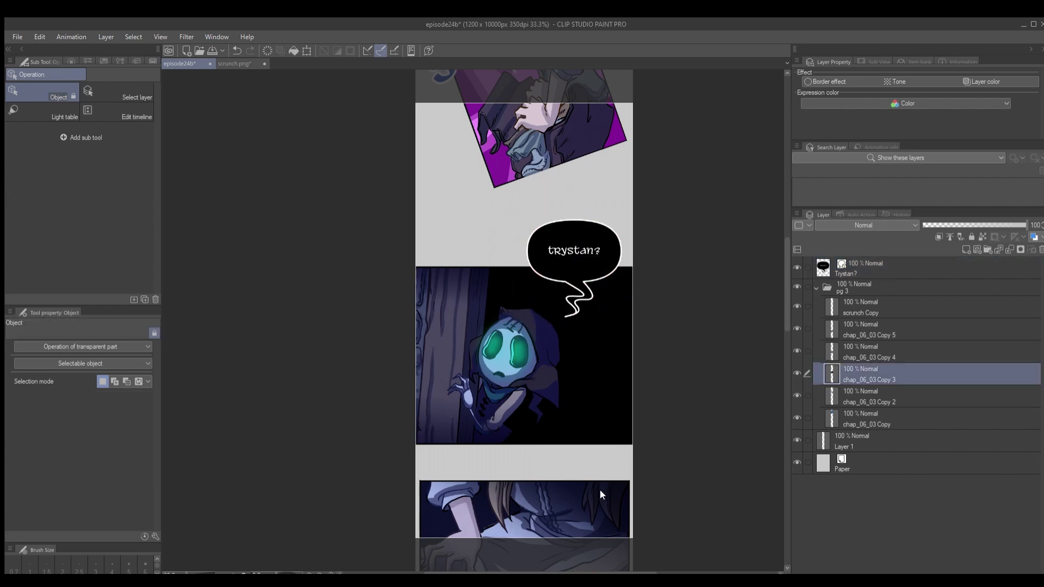
- Select the balloon's wavy tail and adjust the control point of its lower bend
{"action": "scroll", "coordinate": [569, 281], "scroll_direction": "up", "scroll_amount": 3}
{"action": "left_click", "coordinate": [570, 281]}
{"action": "left_click", "coordinate": [645, 385]}
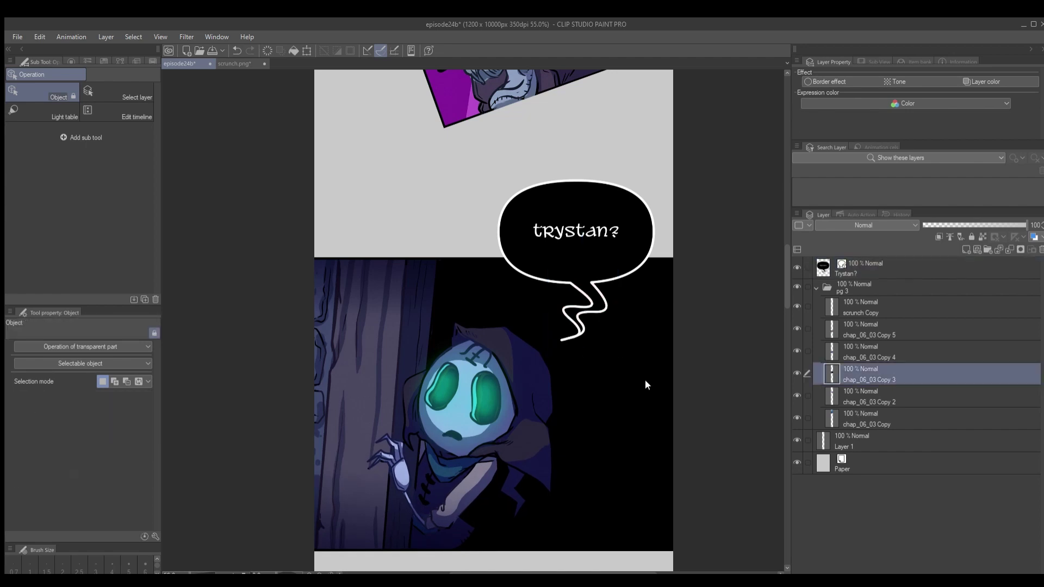
{"action": "left_click", "coordinate": [576, 314]}
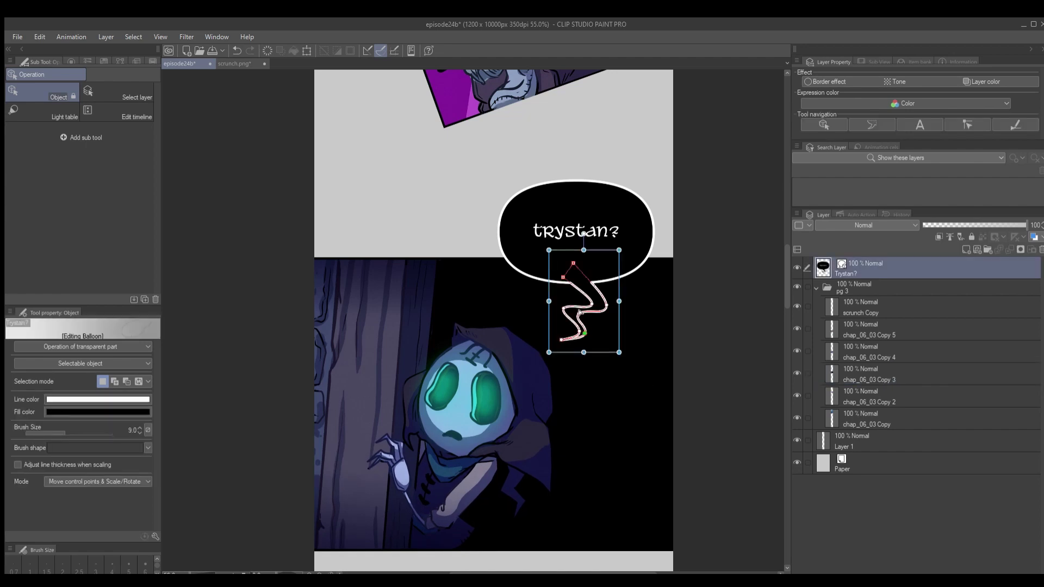
{"action": "left_click_drag", "start_coordinate": [584, 332], "coordinate": [588, 313]}
{"action": "left_click", "coordinate": [514, 313]}
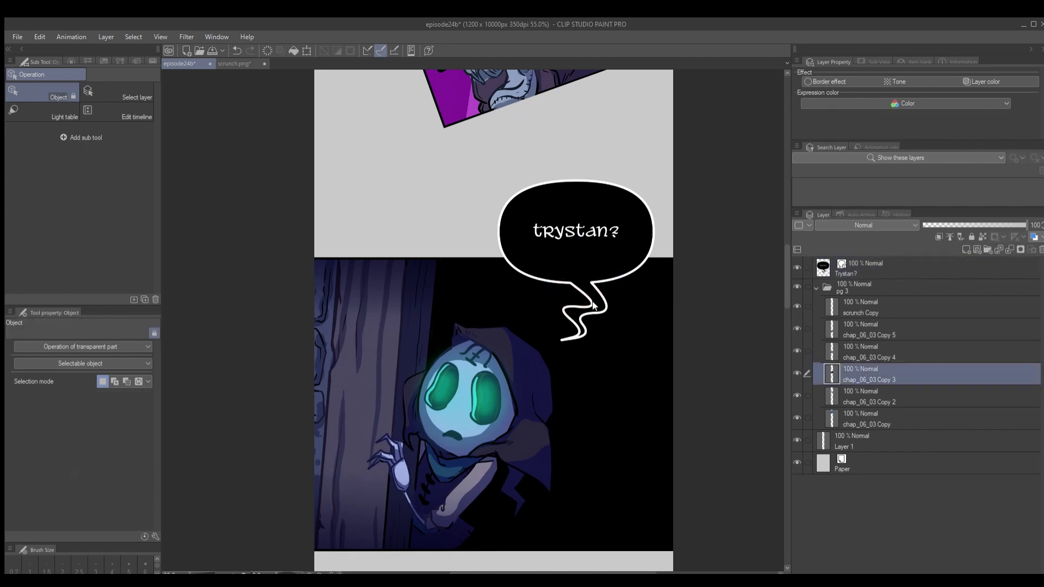
- Move the blonde girl's panel and the clutching-hands panel further down to widen the gaps between the panels
{"action": "left_click", "coordinate": [557, 307]}
{"action": "left_click", "coordinate": [595, 429]}
{"action": "scroll", "coordinate": [594, 431], "scroll_direction": "down", "scroll_amount": 2}
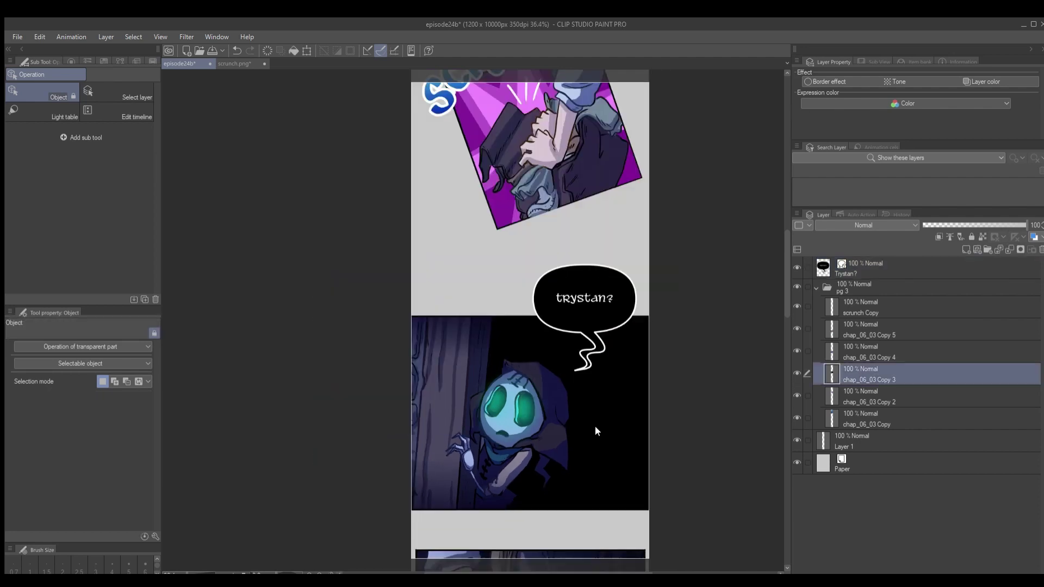
{"action": "scroll", "coordinate": [594, 426], "scroll_direction": "down", "scroll_amount": 3}
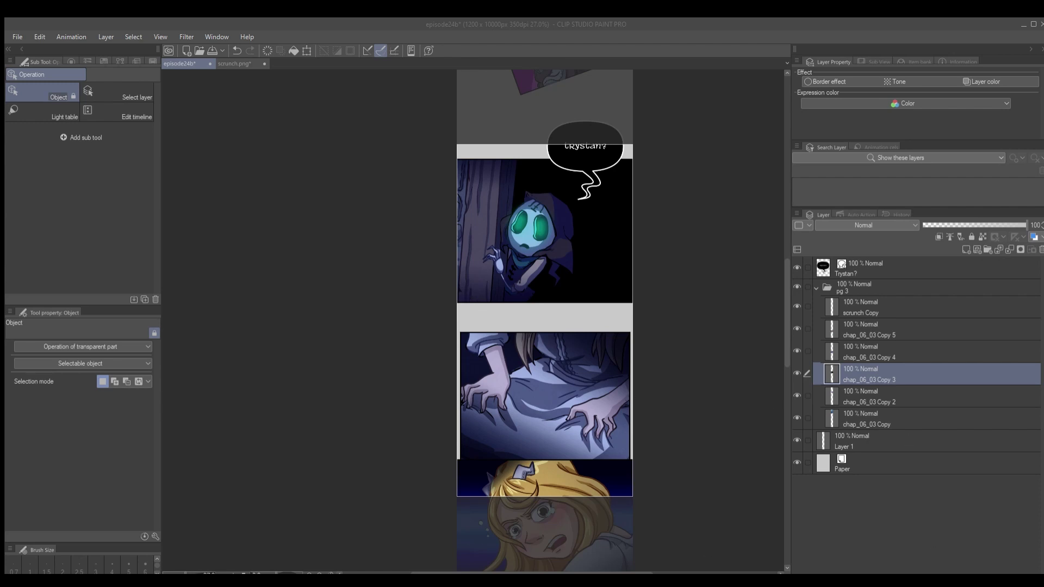
{"action": "scroll", "coordinate": [274, 214], "scroll_direction": "down", "scroll_amount": 5}
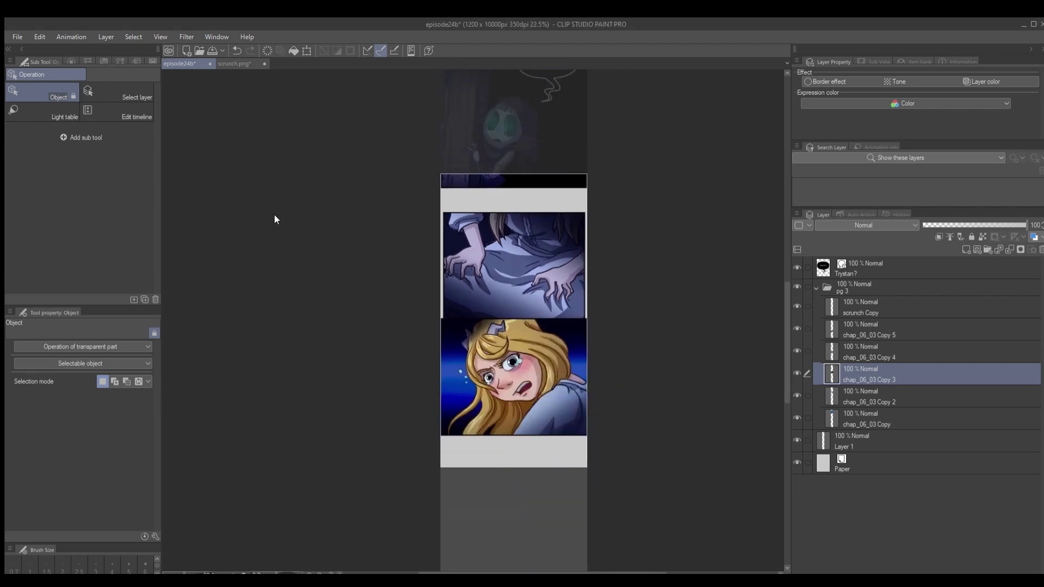
{"action": "left_click_drag", "start_coordinate": [513, 367], "coordinate": [513, 467]}
{"action": "left_click_drag", "start_coordinate": [536, 255], "coordinate": [539, 292]}
{"action": "left_click_drag", "start_coordinate": [527, 207], "coordinate": [521, 247]}
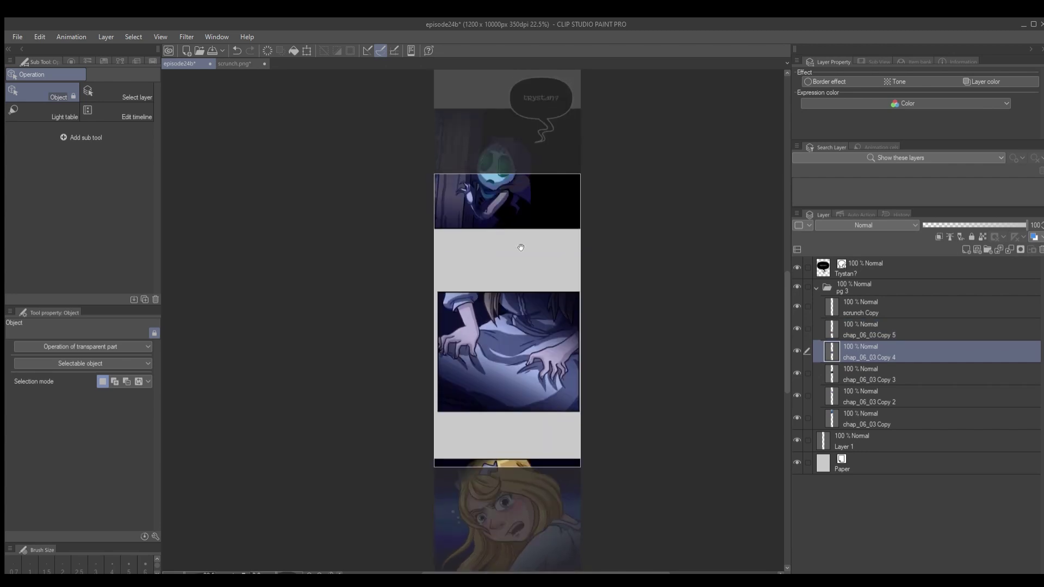
- Draw a black rounded balloon below the hooded figure's panel with the white text "Why are you awake?"
{"action": "scroll", "coordinate": [521, 248], "scroll_direction": "up", "scroll_amount": 2}
{"action": "key", "text": "t"}
{"action": "left_click", "coordinate": [42, 92]}
{"action": "left_click_drag", "start_coordinate": [427, 225], "coordinate": [526, 288]}
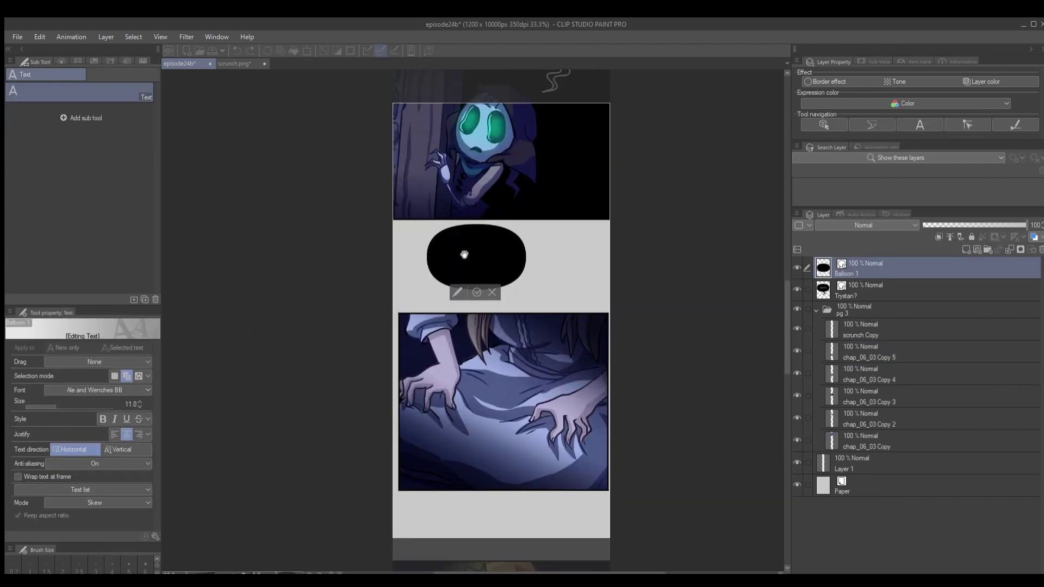
{"action": "key", "text": "ctrl+a"}
{"action": "left_click", "coordinate": [251, 363]}
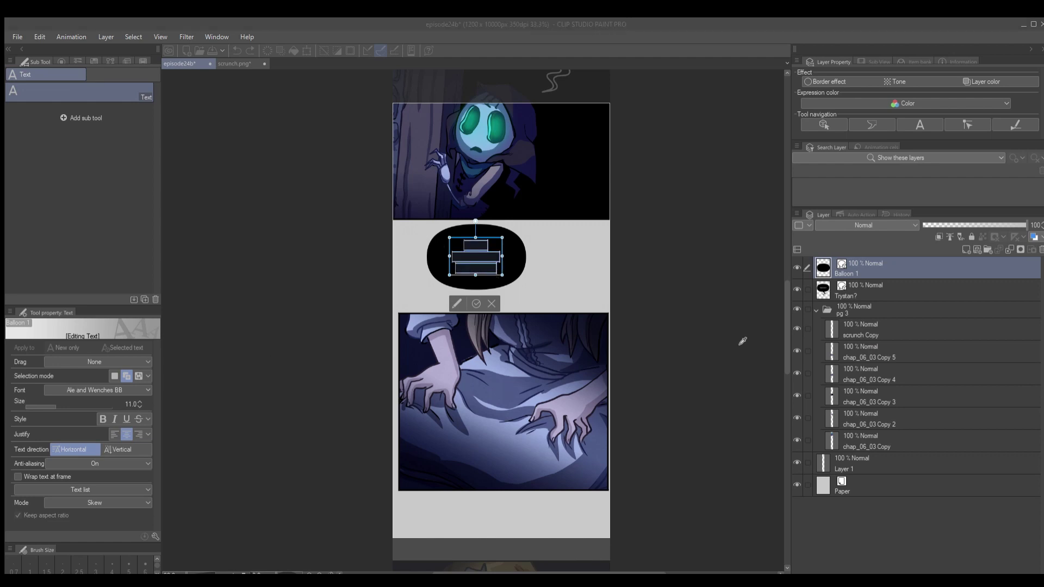
{"action": "left_click", "coordinate": [946, 295]}
- Set the "Why are you awake?" balloon's line color to white and move it over the lower-right edge of the hooded figure's panel
{"action": "key", "text": "o"}
{"action": "key", "text": "ctrl+z"}
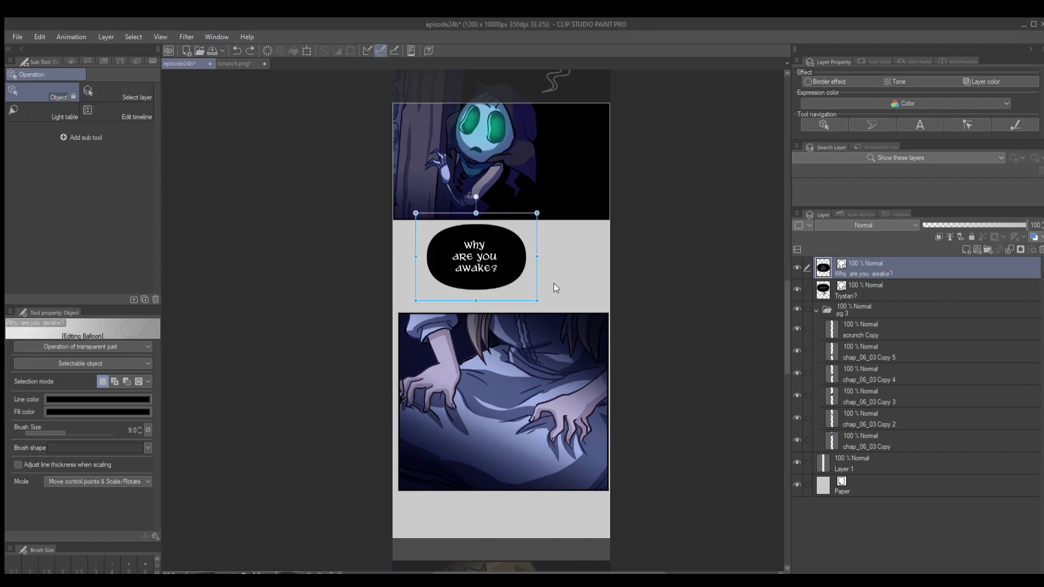
{"action": "left_click_drag", "start_coordinate": [508, 257], "coordinate": [584, 262]}
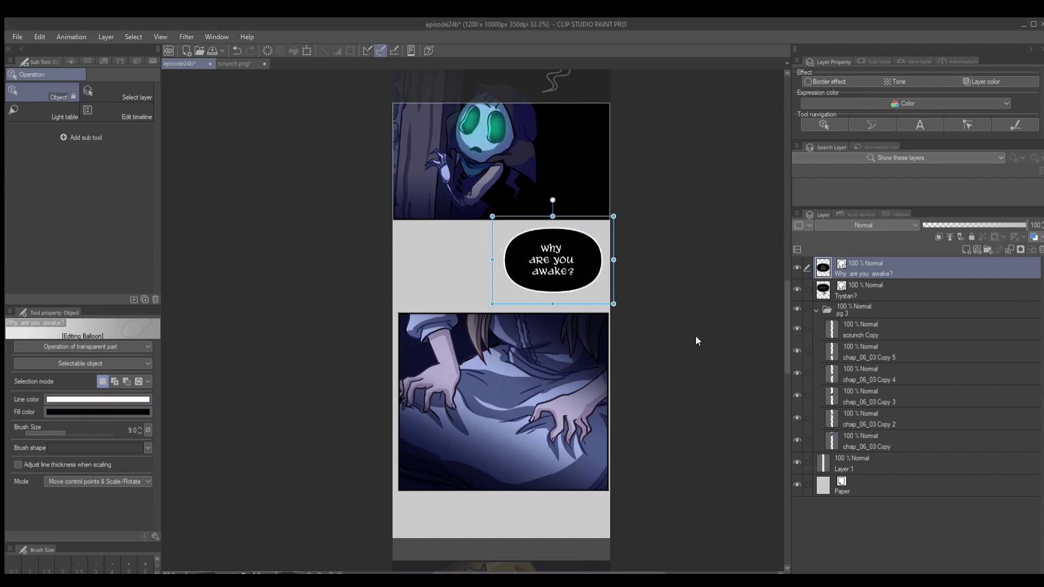
{"action": "mouse_move", "coordinate": [576, 271]}
{"action": "left_mouse_down"}
{"action": "mouse_move", "coordinate": [581, 234]}
{"action": "mouse_move", "coordinate": [577, 252]}
{"action": "left_mouse_up"}
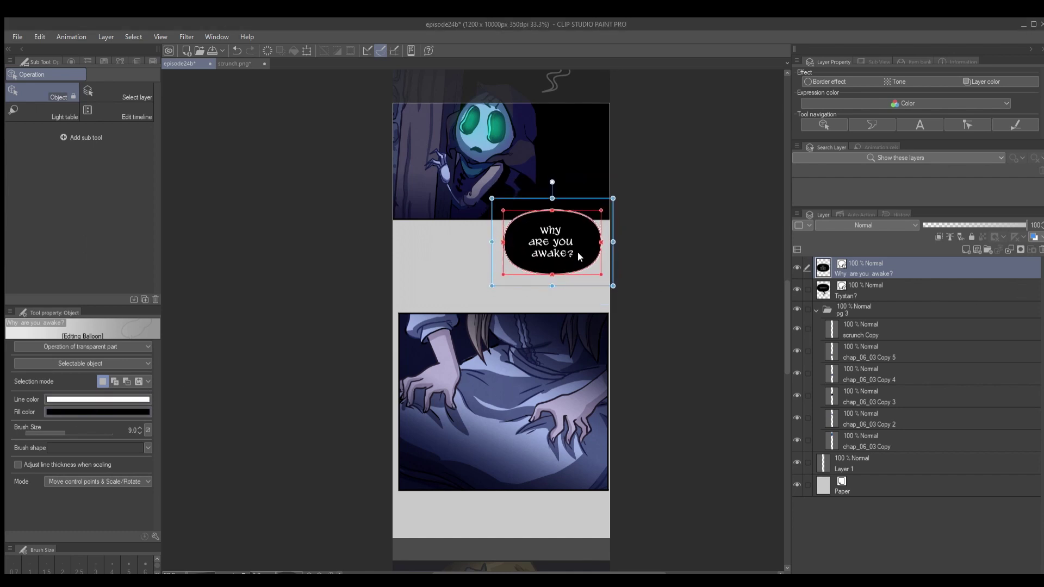
- Move the clutching-hands panel up slightly, scale it to 89%, and center it across the canvas width
{"action": "left_click", "coordinate": [517, 343]}
{"action": "left_click_drag", "start_coordinate": [517, 378], "coordinate": [516, 370]}
{"action": "key", "text": "ctrl+t"}
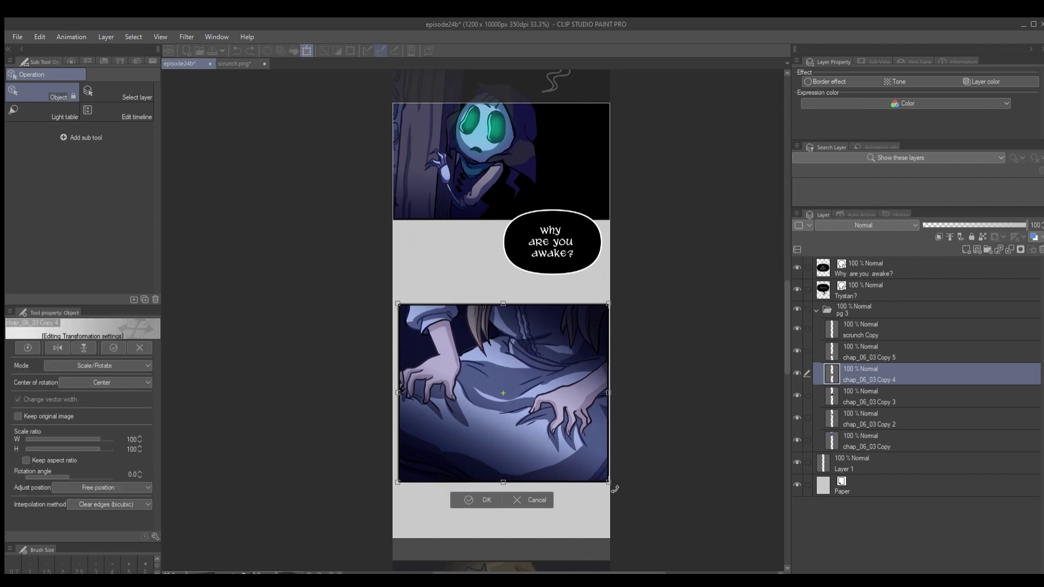
{"action": "left_click_drag", "start_coordinate": [608, 482], "coordinate": [587, 464]}
{"action": "left_click_drag", "start_coordinate": [539, 423], "coordinate": [550, 420]}
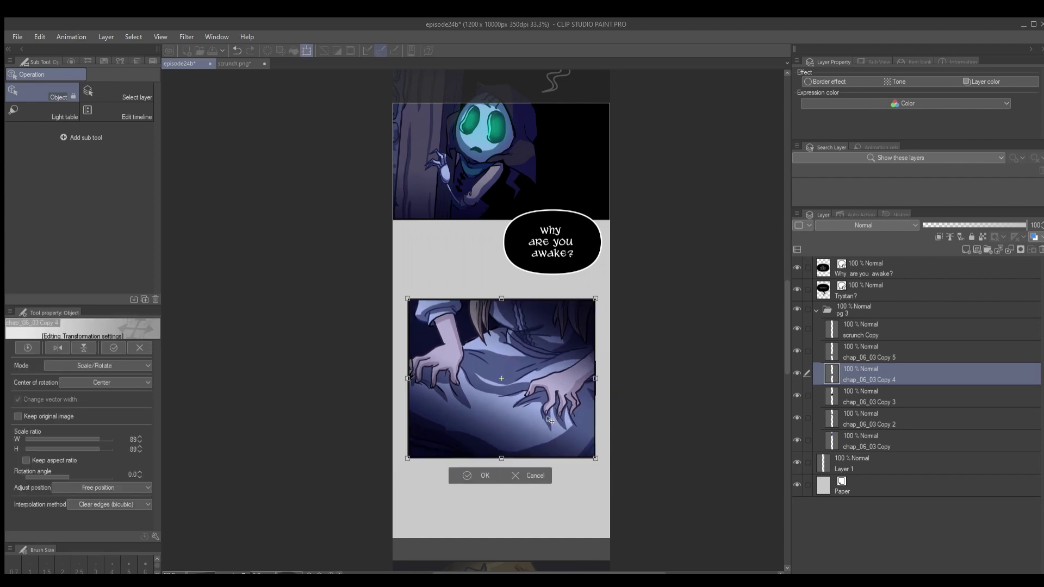
{"action": "key", "text": "Return"}
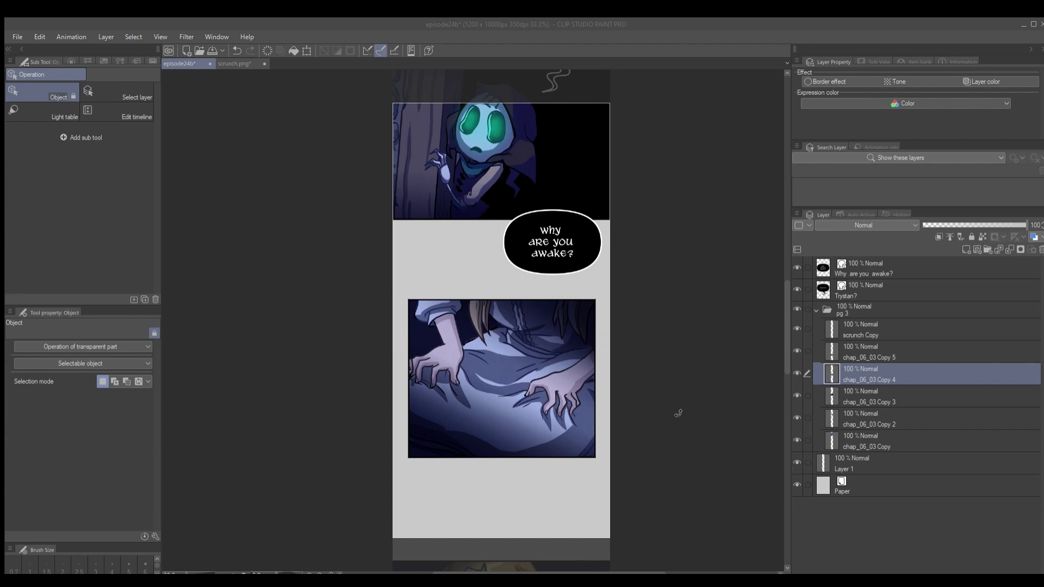
- Draw another black rounded balloon above the clutching-hands panel with the white text "...you must rest."
{"action": "left_click", "coordinate": [511, 403]}
{"action": "key", "text": "t"}
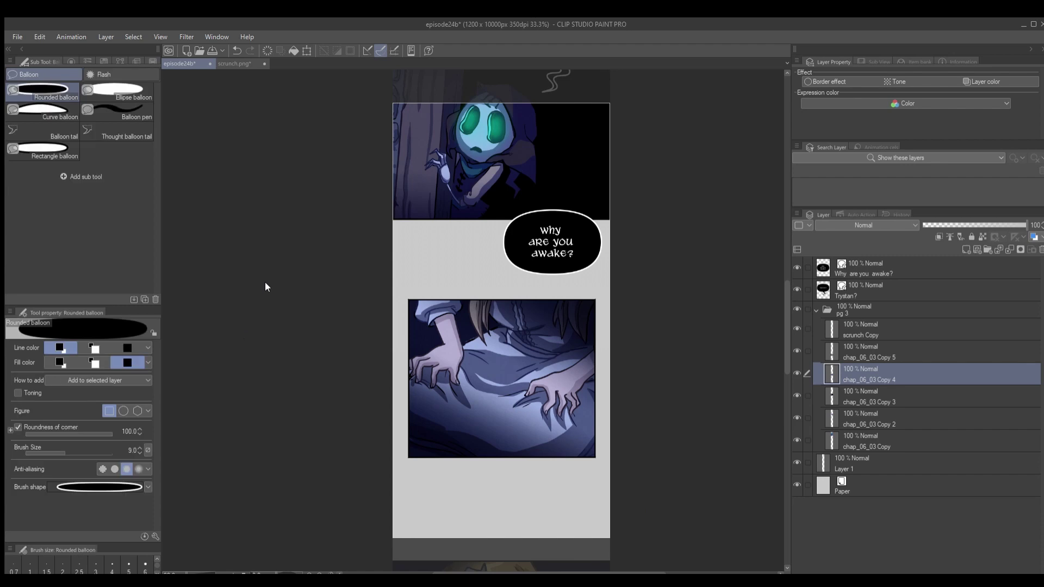
{"action": "left_click_drag", "start_coordinate": [431, 257], "coordinate": [467, 280]}
{"action": "key", "text": "t"}
{"action": "left_click", "coordinate": [460, 288]}
{"action": "key", "text": "ctrl+v"}
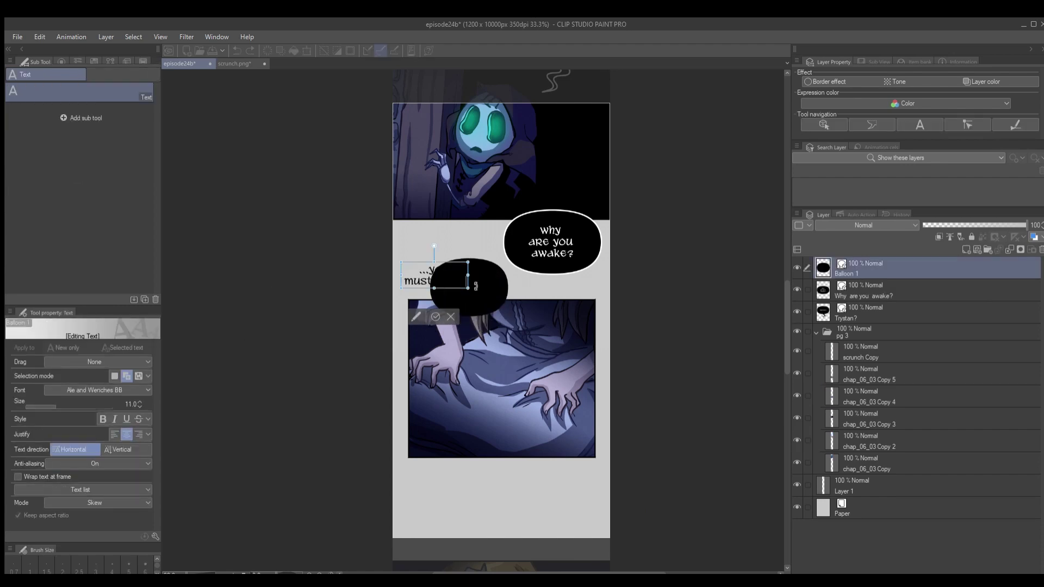
{"action": "key", "text": "ctrl+z"}
{"action": "key", "text": "ctrl+a"}
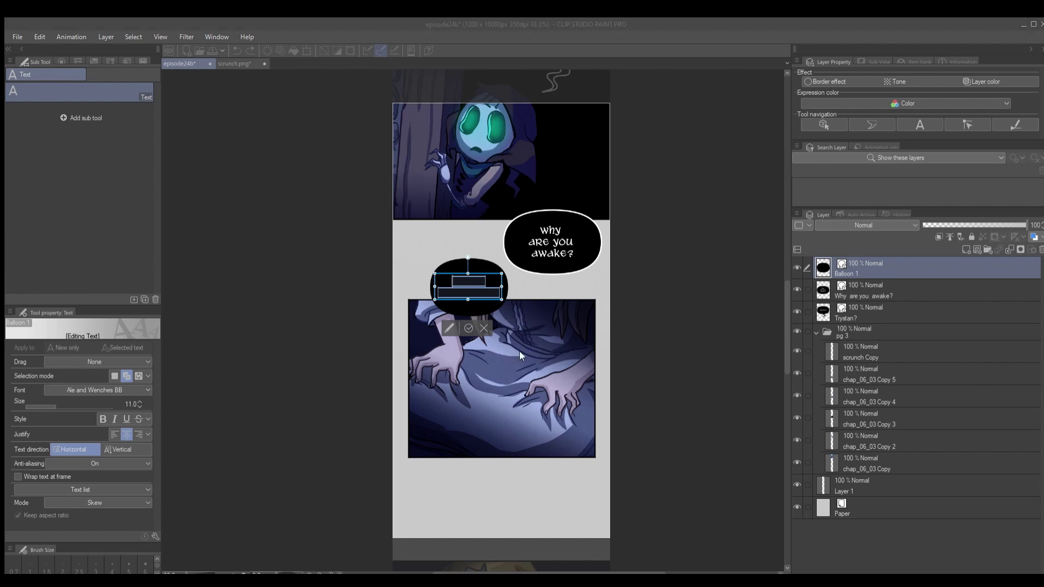
{"action": "left_click", "coordinate": [973, 299]}
{"action": "key", "text": "m"}
- Move the "...you must rest." balloon over the lower-left edge of the clutching-hands panel and set its line color to white
{"action": "key", "text": "o"}
{"action": "left_click", "coordinate": [474, 278]}
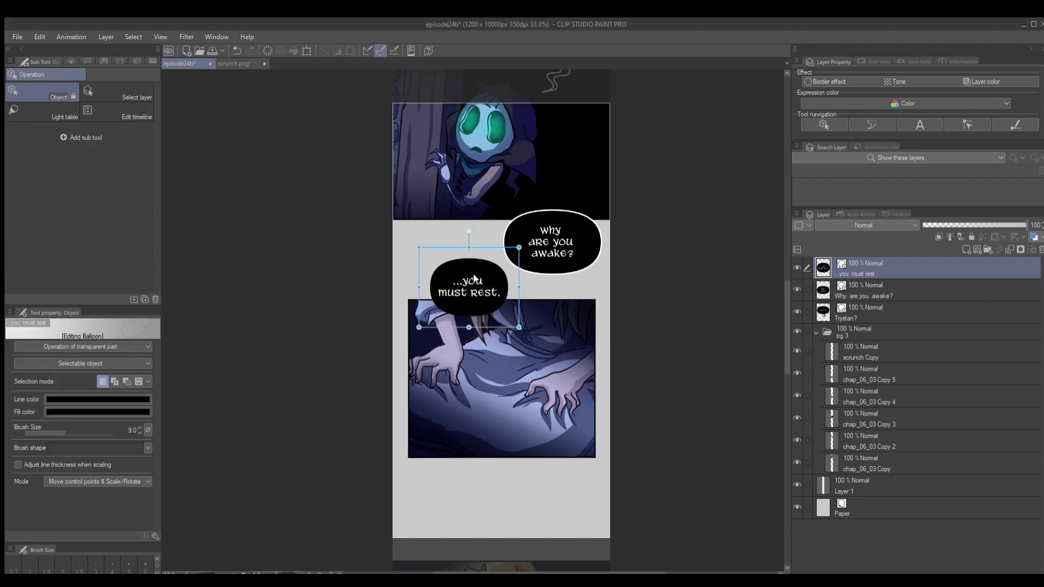
{"action": "left_click_drag", "start_coordinate": [478, 304], "coordinate": [467, 461]}
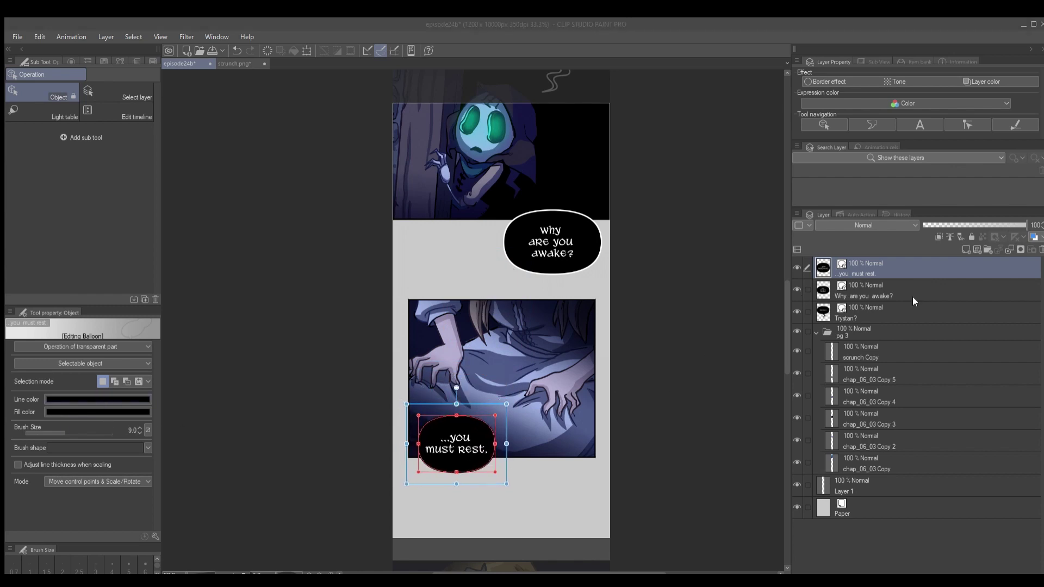
{"action": "left_click", "coordinate": [972, 293]}
- Add the spiky "Cry_01" balloon, rotate it to landscape, place it over the top edge of the blonde girl's panel, and reduce its height
{"action": "left_click_drag", "start_coordinate": [583, 486], "coordinate": [582, 416]}
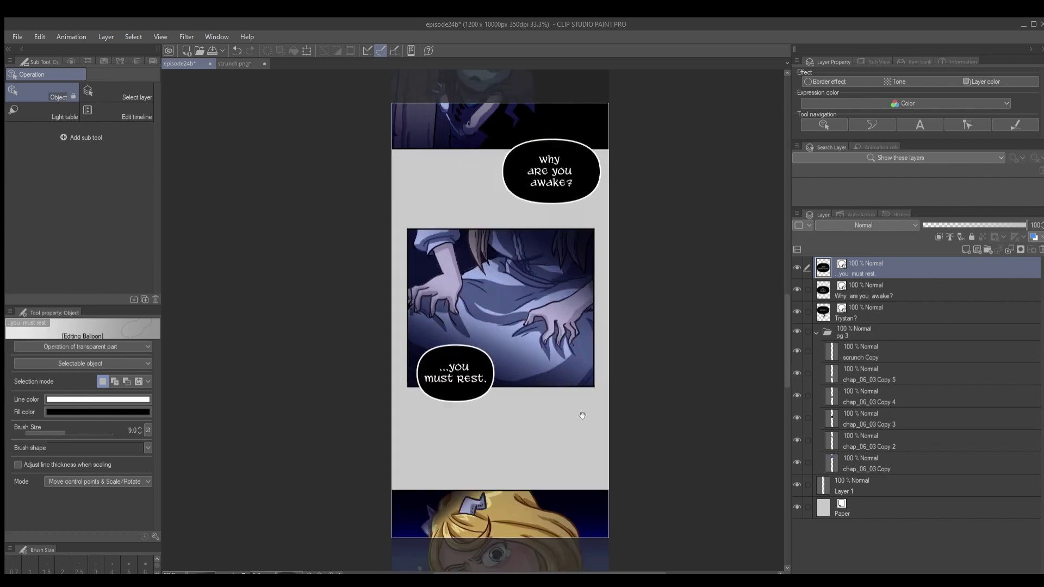
{"action": "scroll", "coordinate": [582, 416], "scroll_direction": "down", "scroll_amount": 3}
{"action": "left_click", "coordinate": [520, 384]}
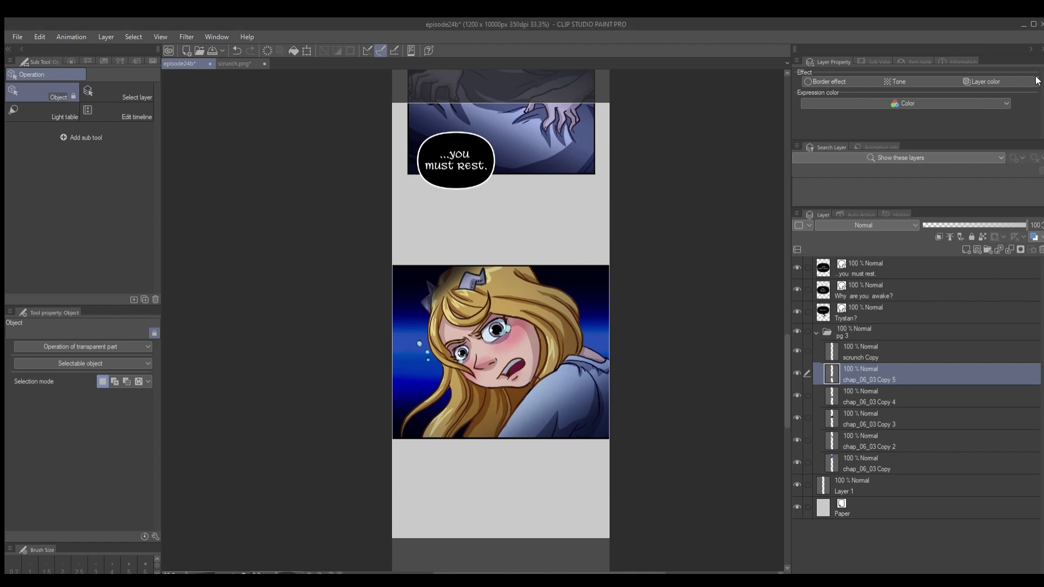
{"action": "left_click_drag", "start_coordinate": [450, 469], "coordinate": [367, 419]}
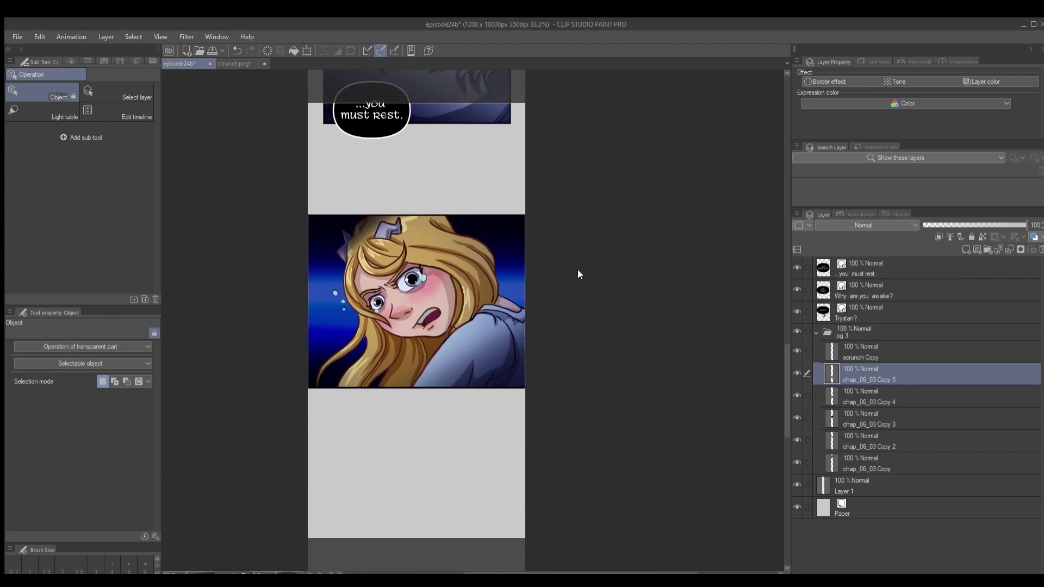
{"action": "left_click_drag", "start_coordinate": [771, 196], "coordinate": [424, 462]}
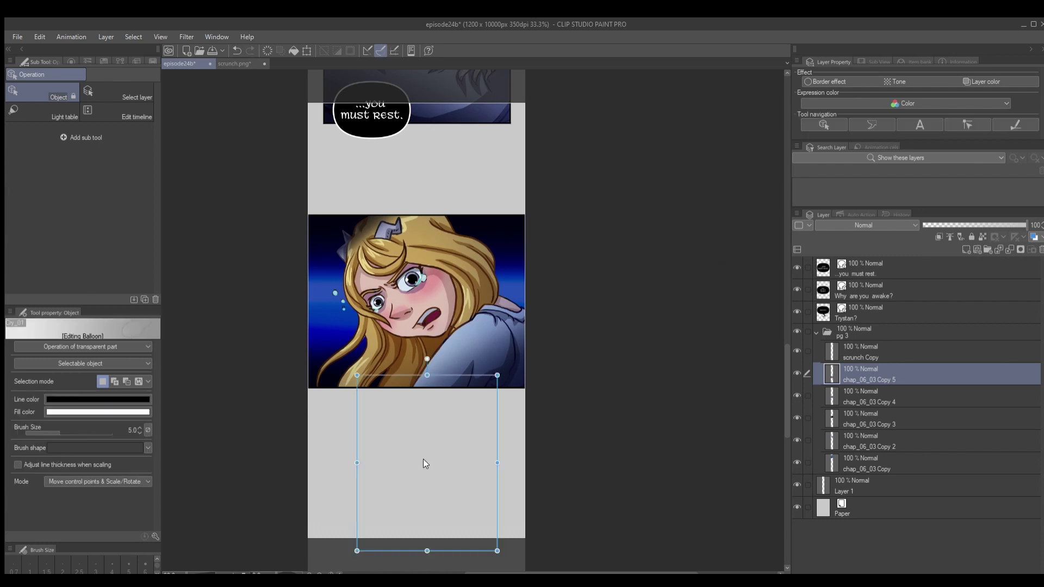
{"action": "left_click_drag", "start_coordinate": [504, 378], "coordinate": [329, 356]}
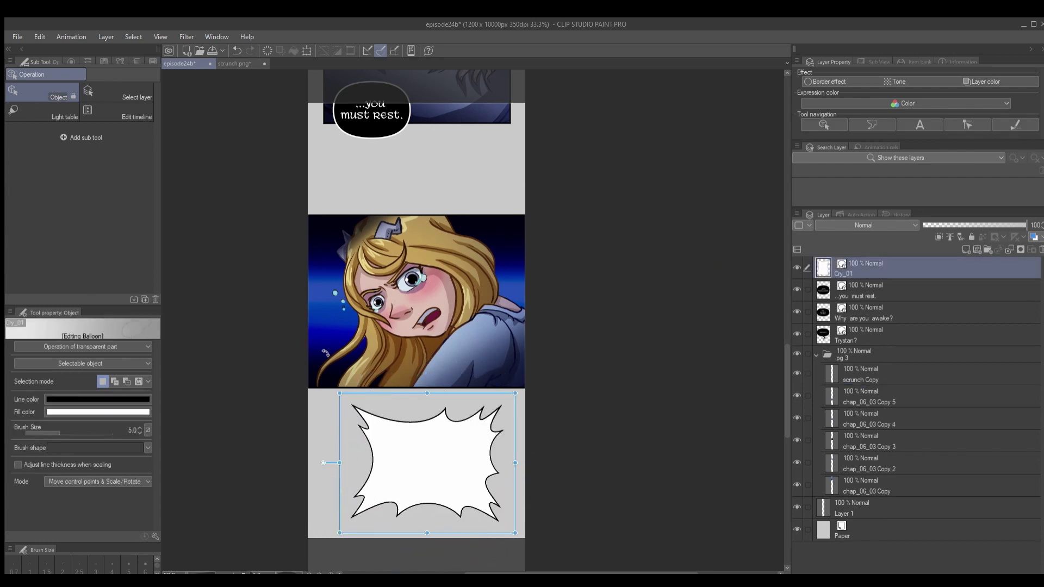
{"action": "left_click_drag", "start_coordinate": [435, 472], "coordinate": [436, 210]}
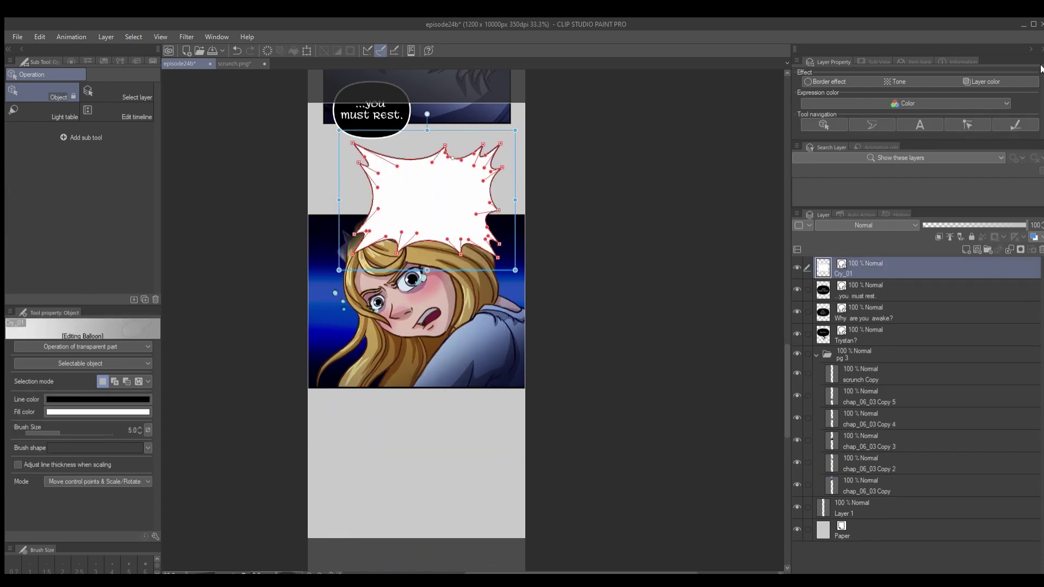
{"action": "left_click_drag", "start_coordinate": [427, 270], "coordinate": [427, 244]}
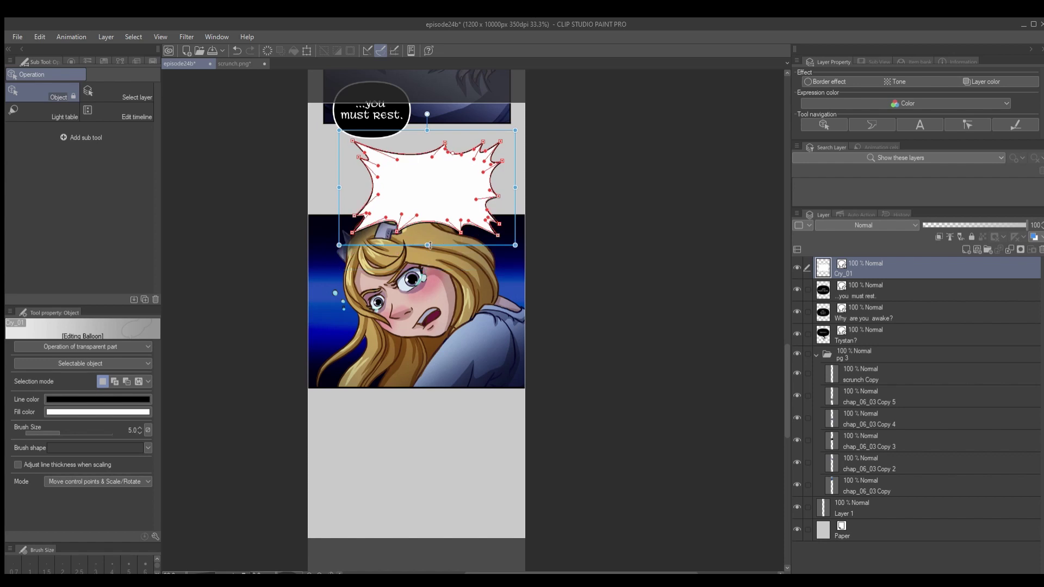
- Add the bold text "I won't stay here another moment!" inside the spiky balloon
{"action": "key", "text": "t"}
{"action": "left_click", "coordinate": [426, 190]}
{"action": "type", "text": "I won’t stay here another moment!"}
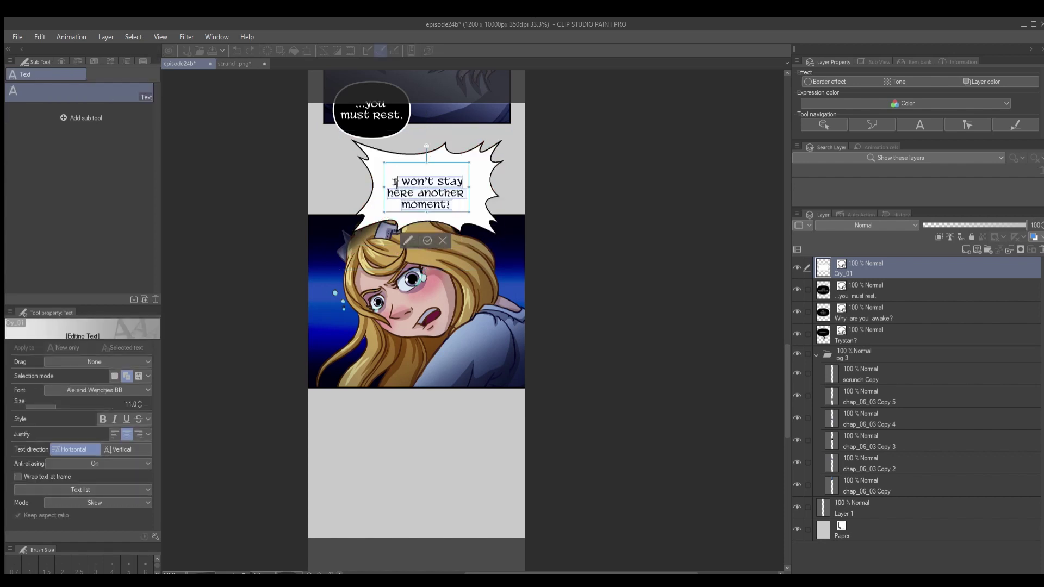
{"action": "left_click", "coordinate": [103, 419]}
{"action": "left_click", "coordinate": [259, 209]}
{"action": "key", "text": "m"}
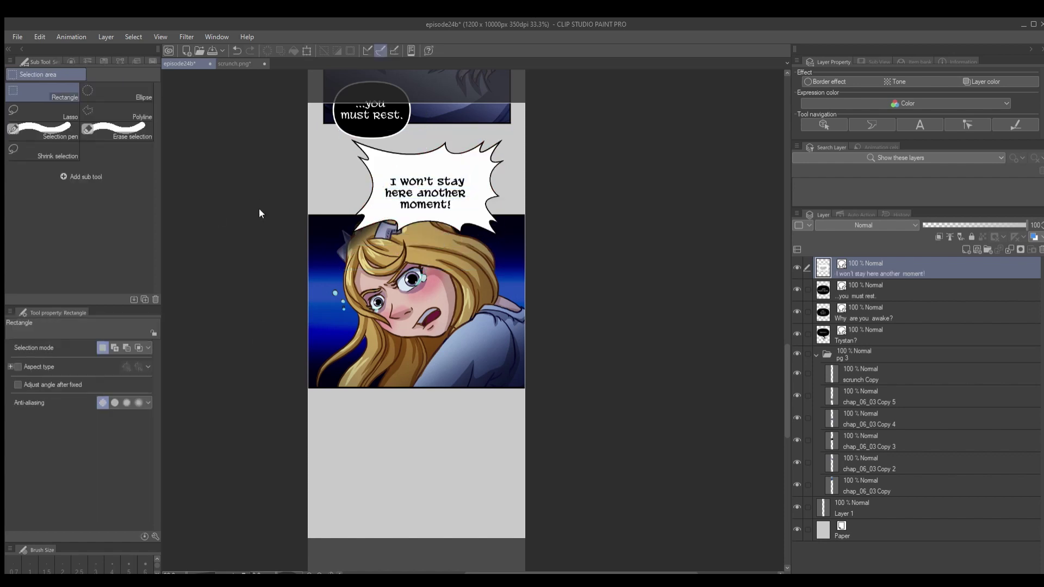
- Nudge the spiky balloon and its text up and to the right above the blonde girl's head
{"action": "scroll", "coordinate": [259, 209], "scroll_direction": "up", "scroll_amount": 2}
{"action": "key", "text": "o"}
{"action": "left_click", "coordinate": [484, 227]}
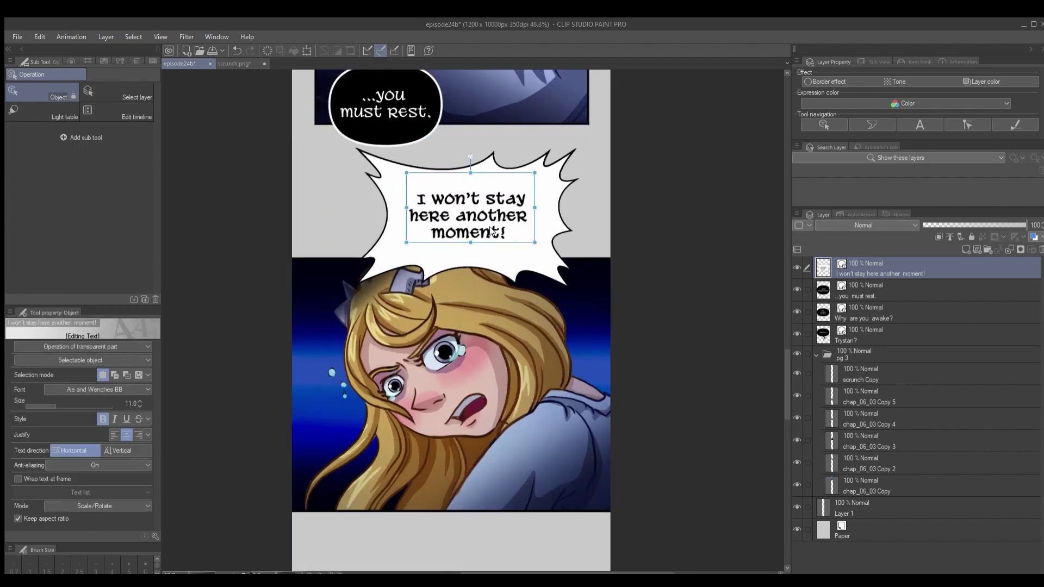
{"action": "left_click", "coordinate": [503, 321]}
{"action": "left_click_drag", "start_coordinate": [500, 263], "coordinate": [522, 247]}
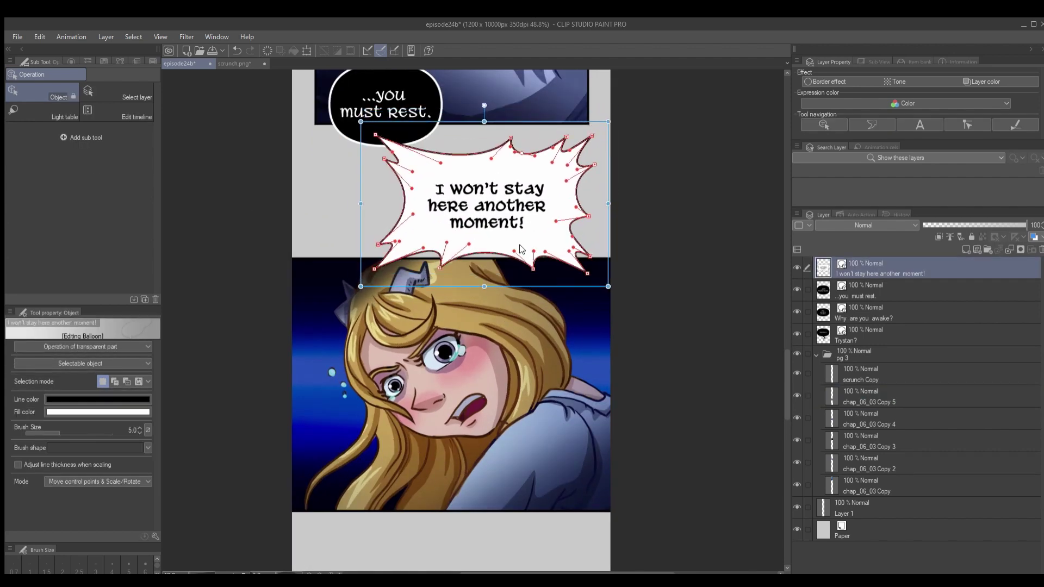
- Move the spiky balloon to the lower-left edge of the blonde girl's panel and shift both up closer to the clutching-hands panel
{"action": "left_click", "coordinate": [530, 360]}
{"action": "scroll", "coordinate": [530, 360], "scroll_direction": "down", "scroll_amount": 3}
{"action": "mouse_move", "coordinate": [529, 361]}
{"action": "left_mouse_down"}
{"action": "mouse_move", "coordinate": [528, 380]}
{"action": "mouse_move", "coordinate": [529, 370]}
{"action": "left_mouse_up"}
{"action": "left_click_drag", "start_coordinate": [545, 263], "coordinate": [517, 472]}
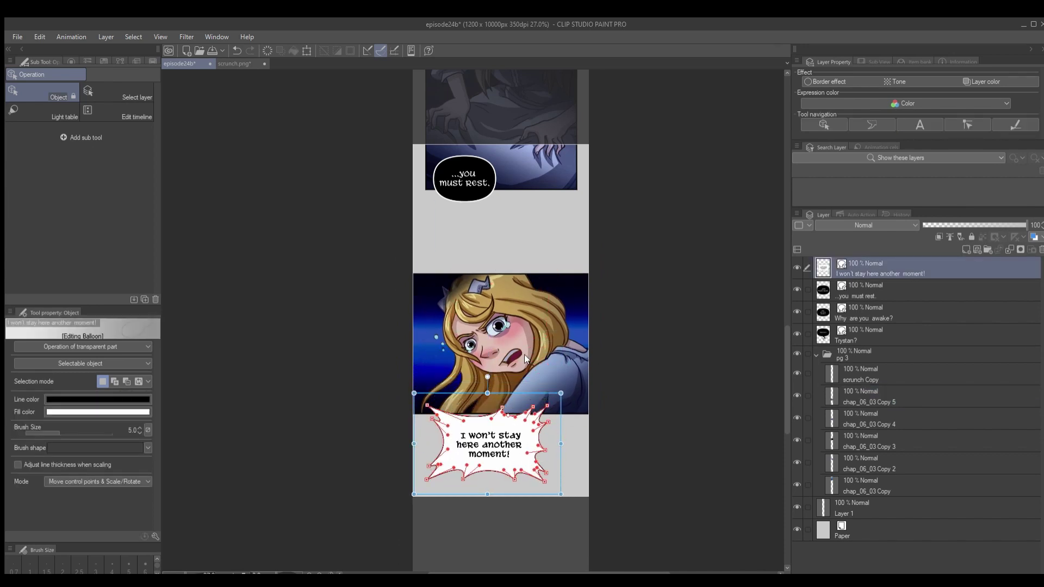
{"action": "left_click_drag", "start_coordinate": [524, 355], "coordinate": [529, 283]}
{"action": "left_click_drag", "start_coordinate": [520, 431], "coordinate": [542, 396]}
- Add a balloon tail from the spiky balloon up toward the blonde girl's mouth
{"action": "scroll", "coordinate": [543, 388], "scroll_direction": "up", "scroll_amount": 2}
{"action": "key", "text": "t"}
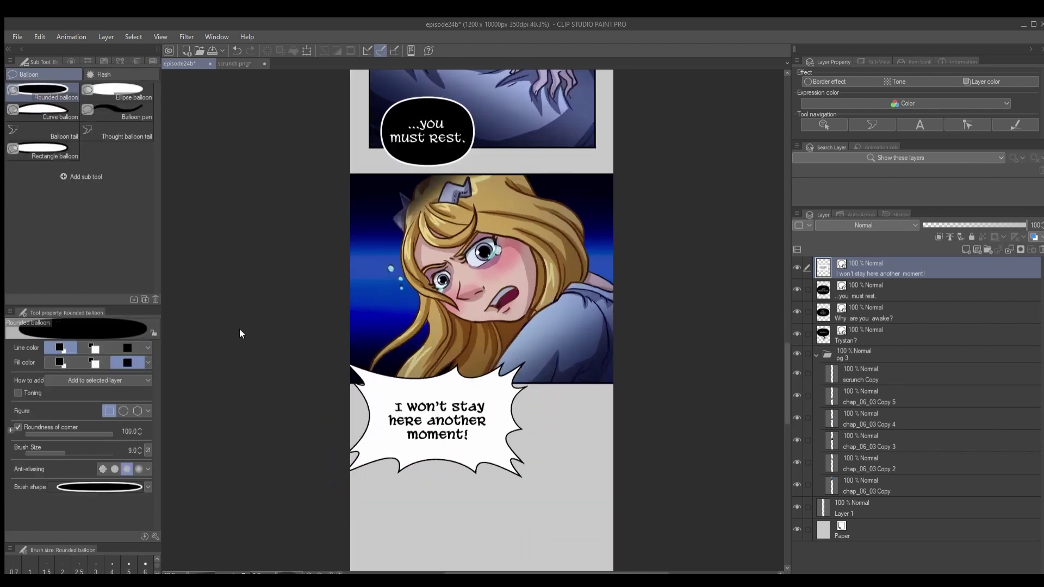
{"action": "left_click", "coordinate": [72, 135]}
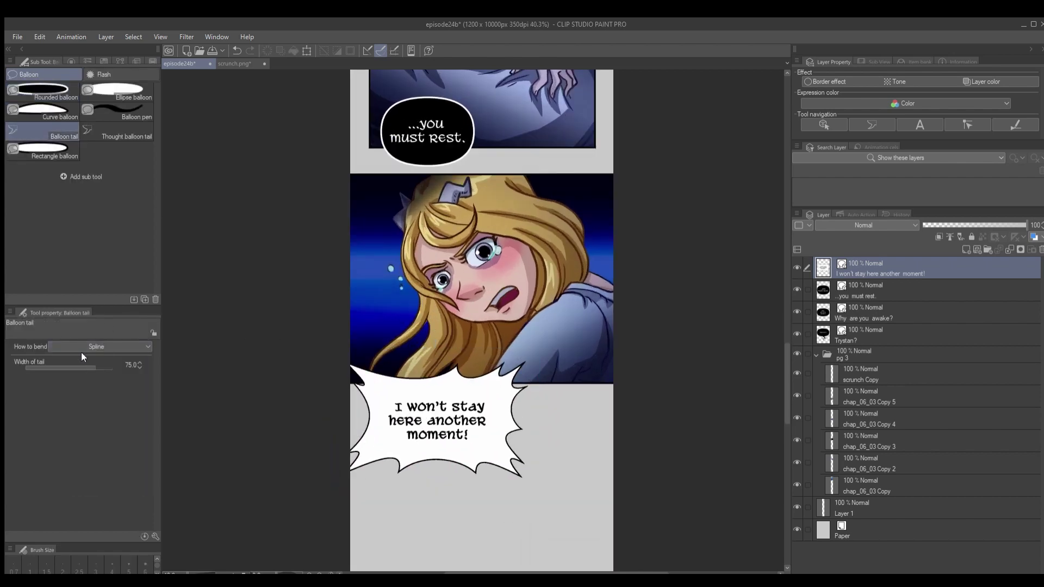
{"action": "left_click_drag", "start_coordinate": [461, 395], "coordinate": [480, 330]}
{"action": "key", "text": "o"}
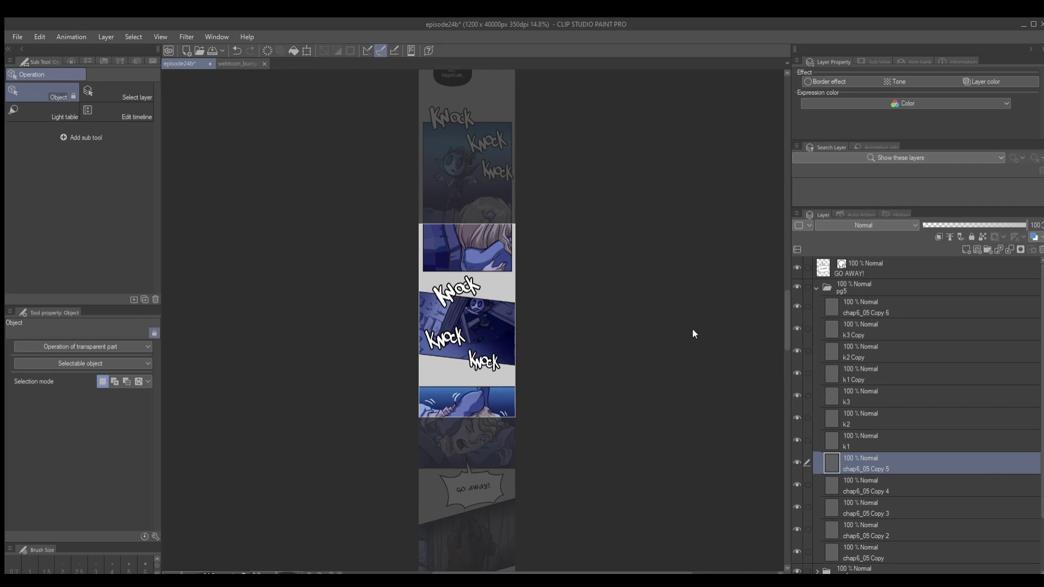
- Crop the empty space at the bottom of the webtoon by setting the canvas height to 29500 px
{"action": "left_click_drag", "start_coordinate": [782, 292], "coordinate": [753, 378]}
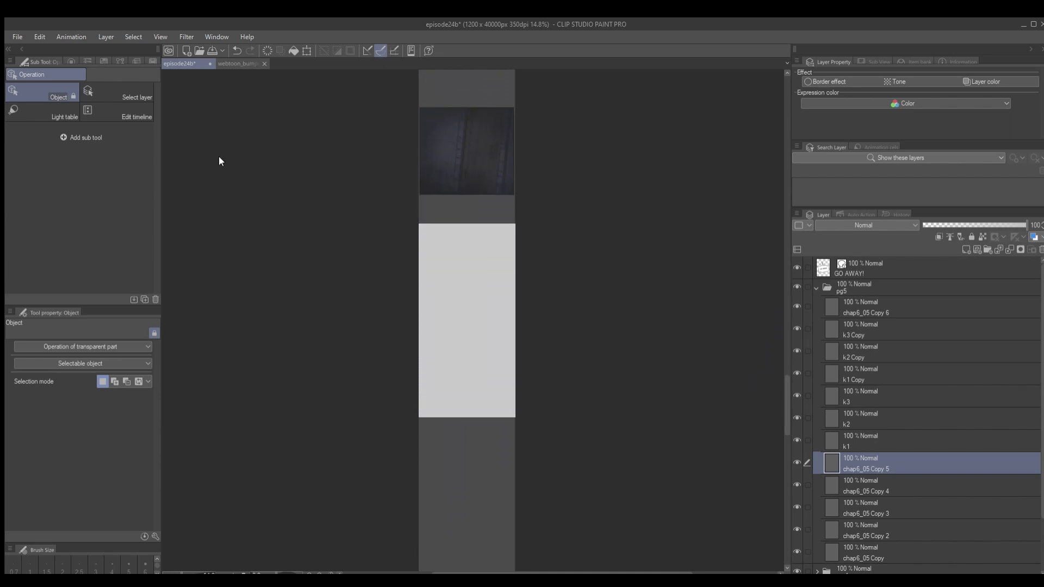
{"action": "left_click", "coordinate": [87, 344]}
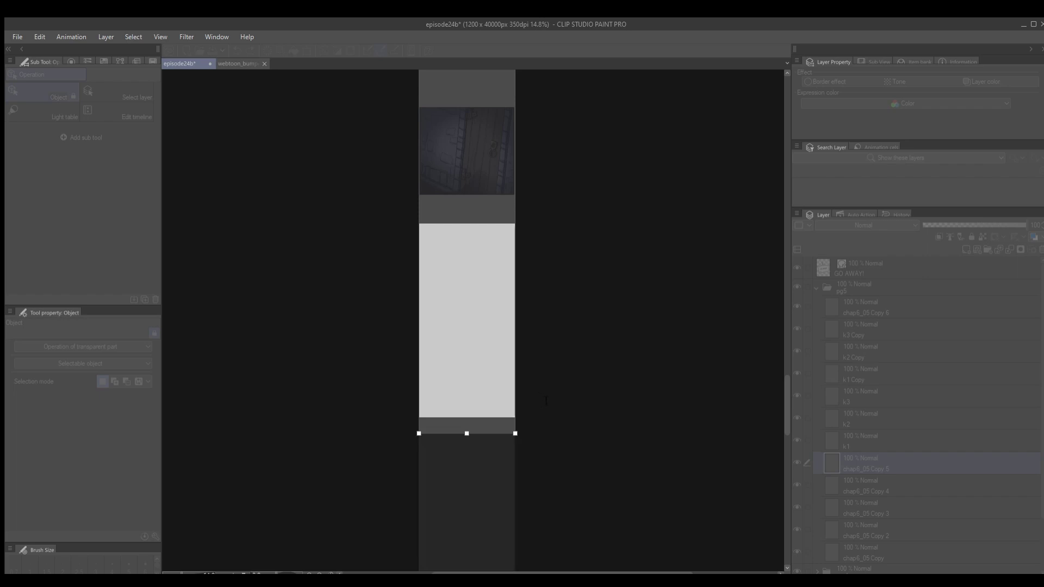
{"action": "type", "text": "38000"}
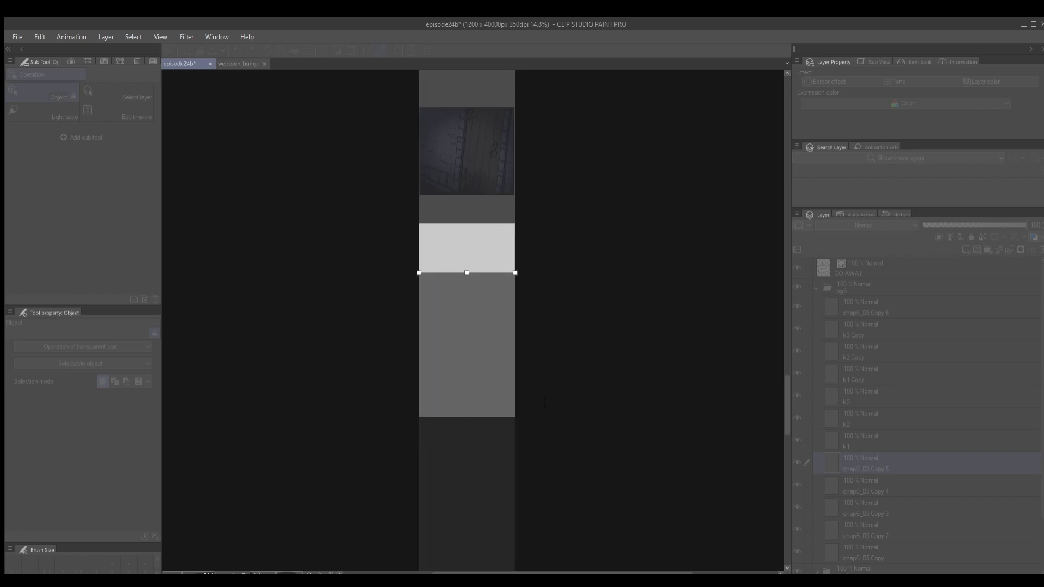
{"action": "type", "text": "9"}
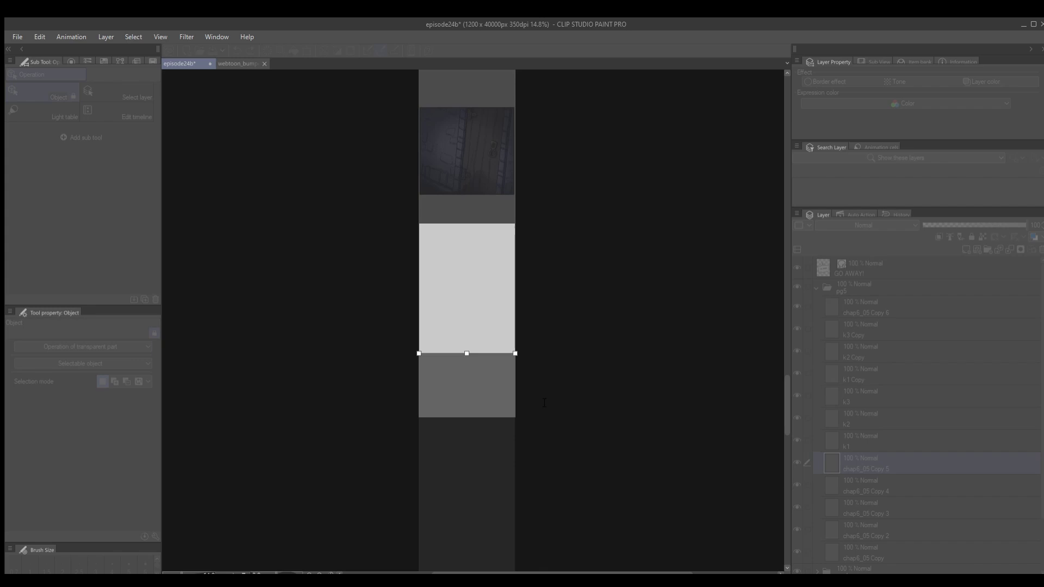
{"action": "type", "text": "5"}
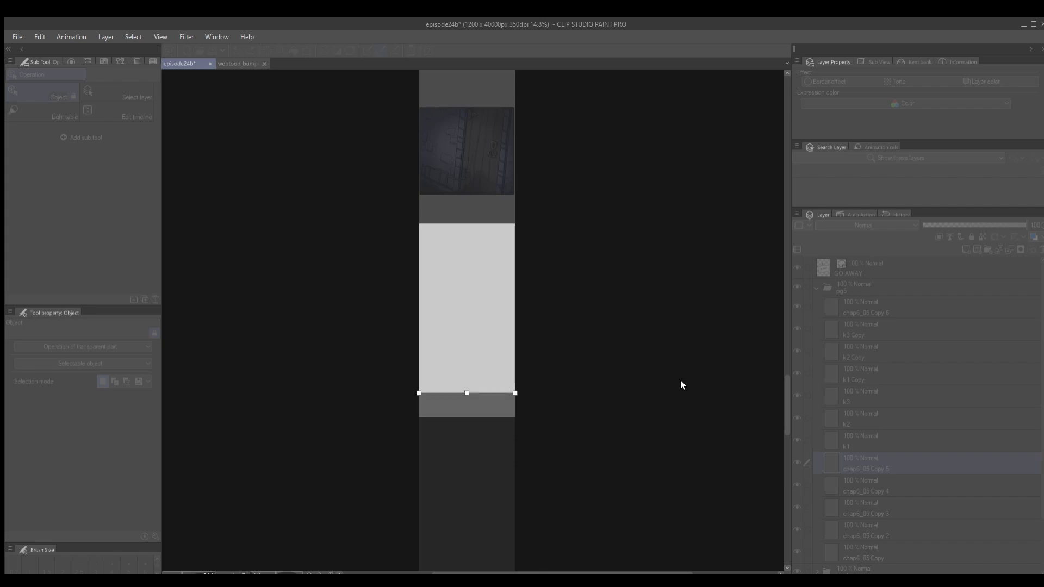
{"action": "left_click", "coordinate": [680, 380]}
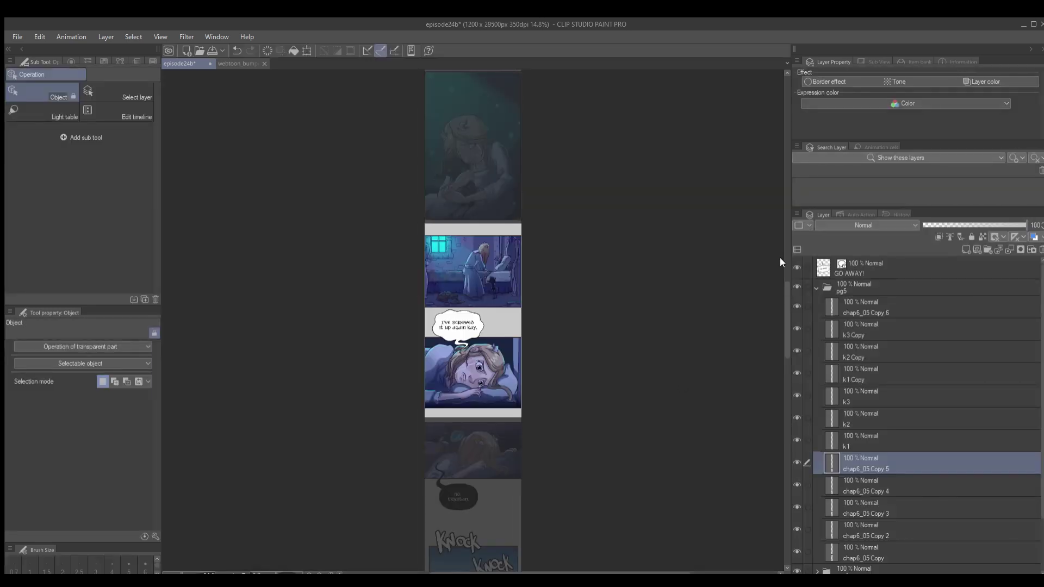
- Select and copy the entire webtoon_bumper_lore image, and return to the episode24b document
{"action": "scroll", "coordinate": [779, 261], "scroll_direction": "down", "scroll_amount": 10}
{"action": "scroll", "coordinate": [764, 370], "scroll_direction": "down", "scroll_amount": 10}
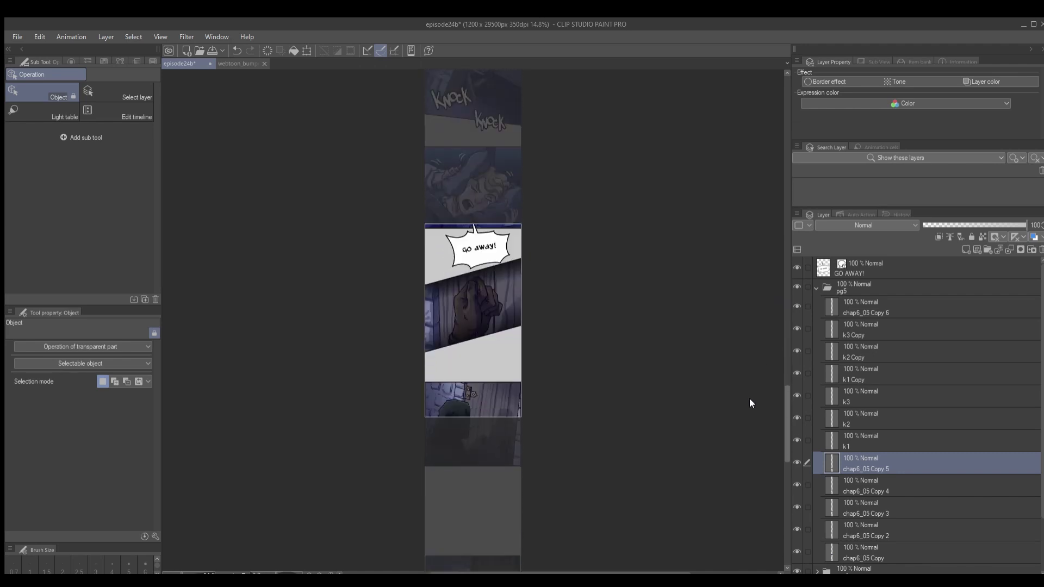
{"action": "scroll", "coordinate": [719, 457], "scroll_direction": "down", "scroll_amount": 2}
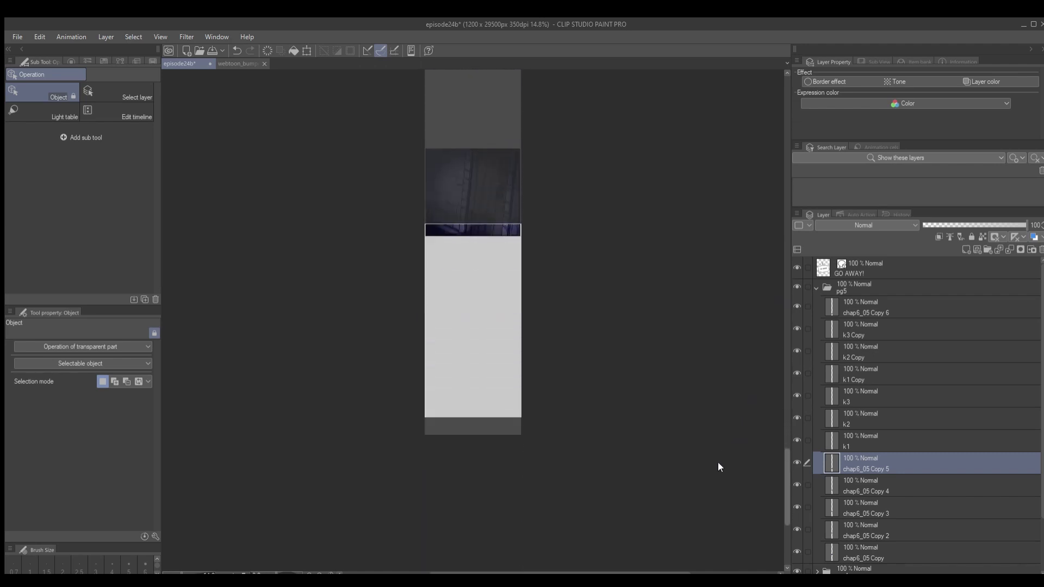
{"action": "left_click", "coordinate": [242, 63]}
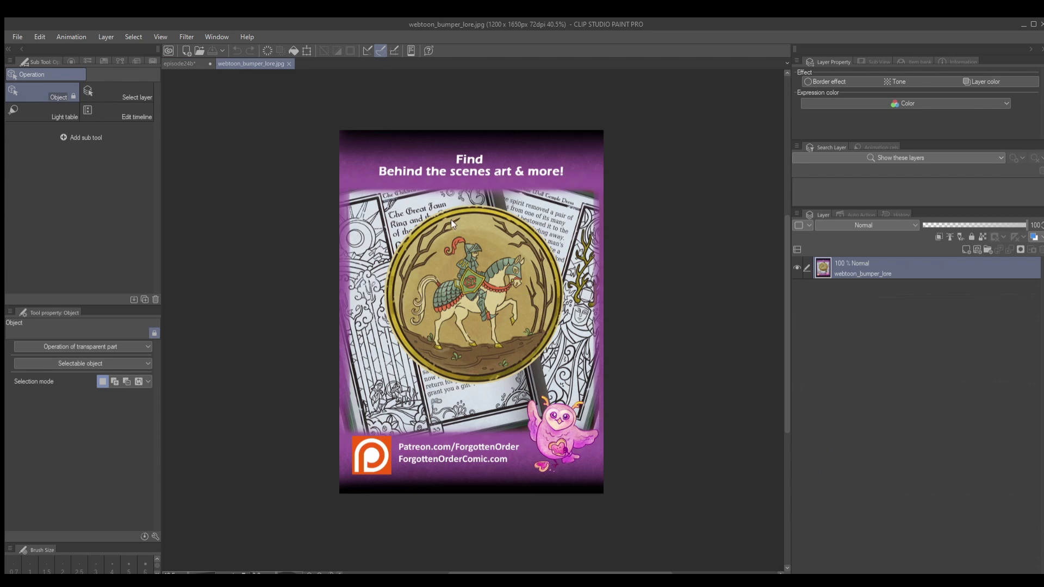
{"action": "key", "text": "m"}
{"action": "key", "text": "ctrl+a"}
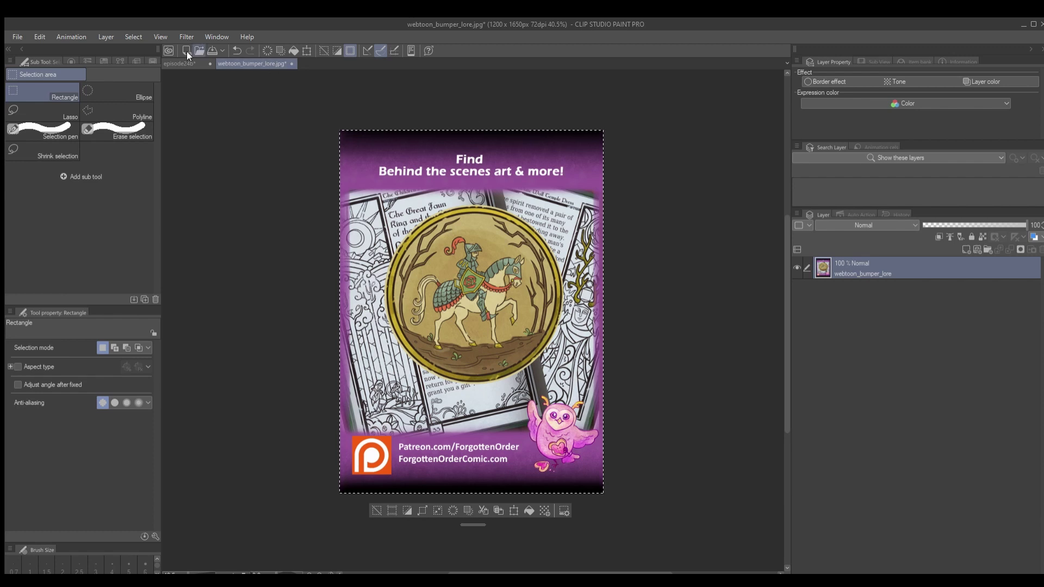
{"action": "left_click", "coordinate": [168, 63]}
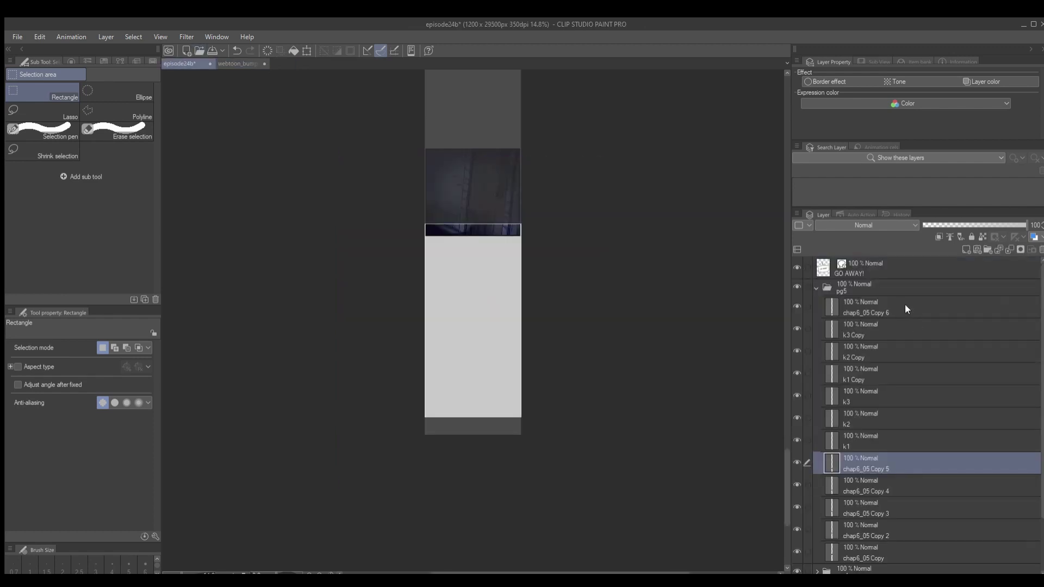
- Move the "GO AWAY!" balloon layer into the pg5 folder and paste the bumper image below the final door panel
{"action": "left_click_drag", "start_coordinate": [831, 270], "coordinate": [855, 295]}
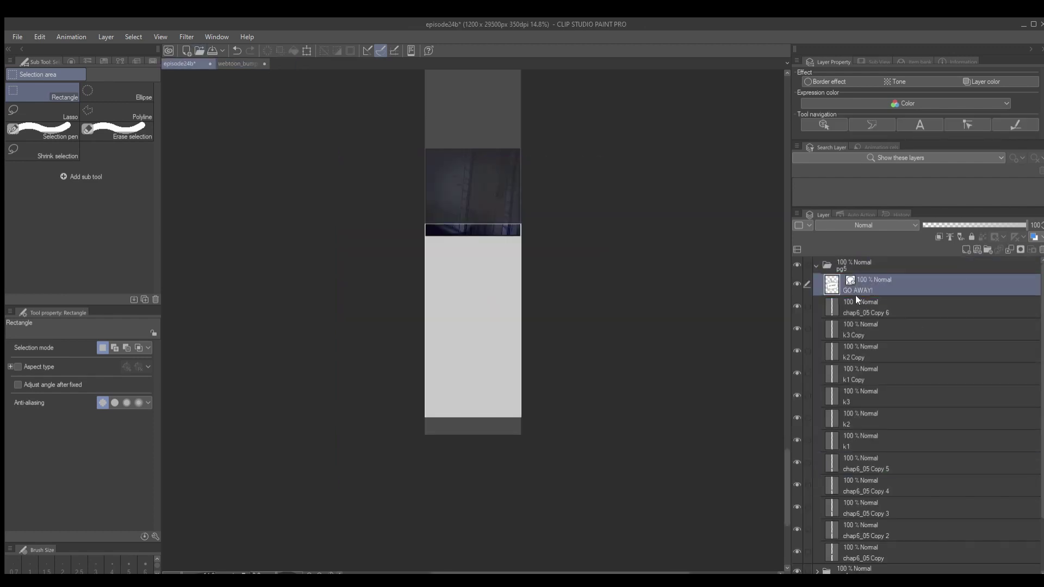
{"action": "left_click", "coordinate": [815, 265]}
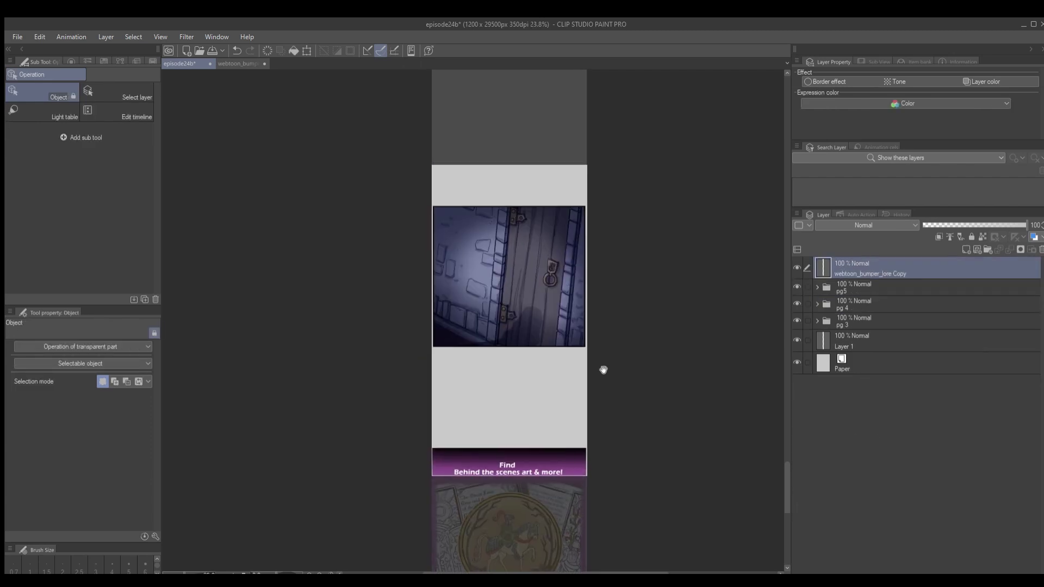
{"action": "scroll", "coordinate": [591, 354], "scroll_direction": "down", "scroll_amount": 2}
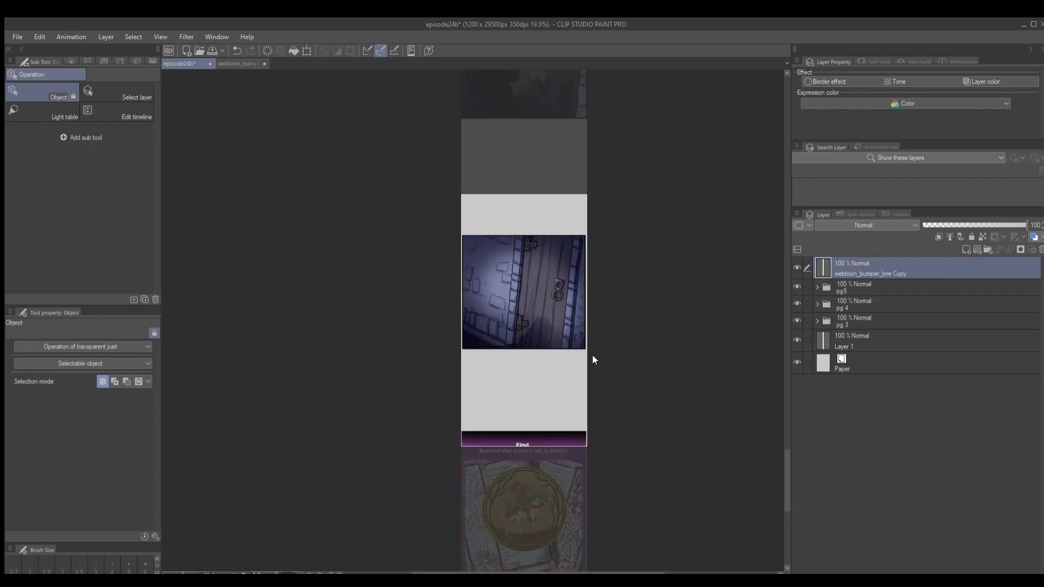
- Change the Paper layer's color to black and return to the start of the episode
{"action": "left_click", "coordinate": [820, 363]}
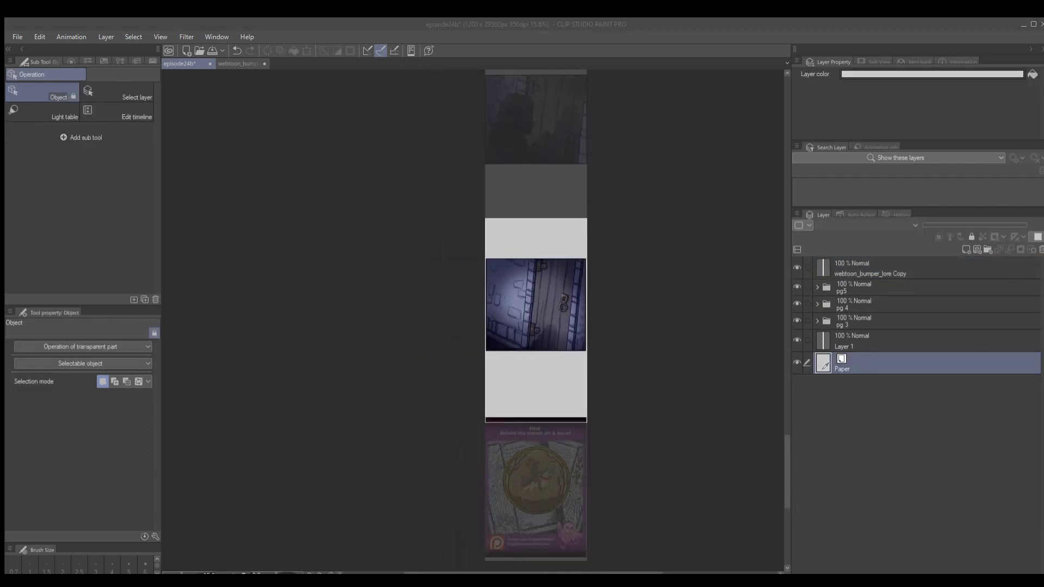
{"action": "left_click", "coordinate": [949, 291]}
{"action": "left_click_drag", "start_coordinate": [784, 449], "coordinate": [737, 130]}
{"action": "scroll", "coordinate": [634, 292], "scroll_direction": "up", "scroll_amount": 4}
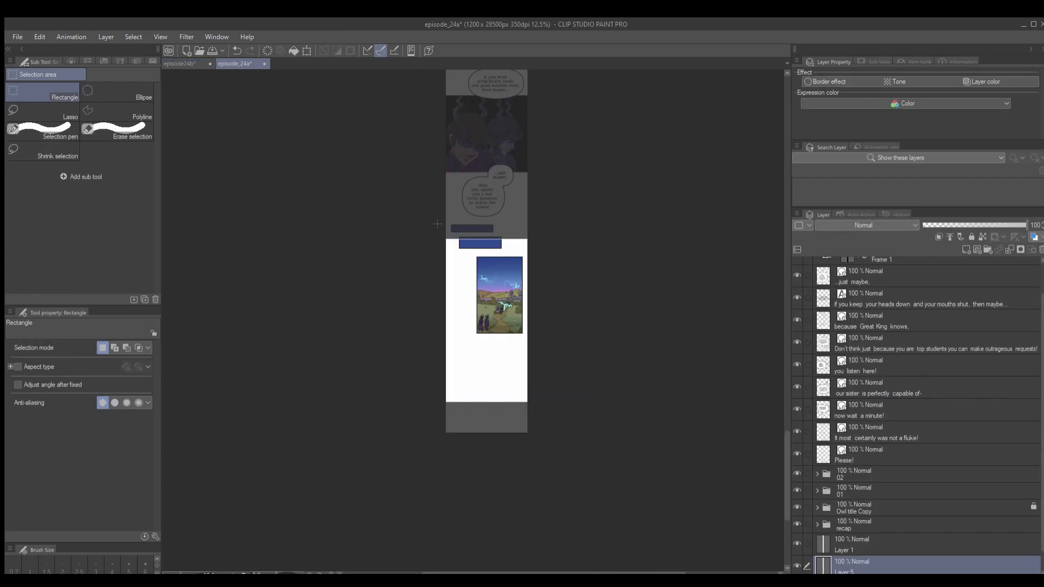
- Select the final section of episode_24a on Layer 5 and sample a light teal from the bedroom panel in episode24b
{"action": "left_click_drag", "start_coordinate": [446, 225], "coordinate": [570, 432]}
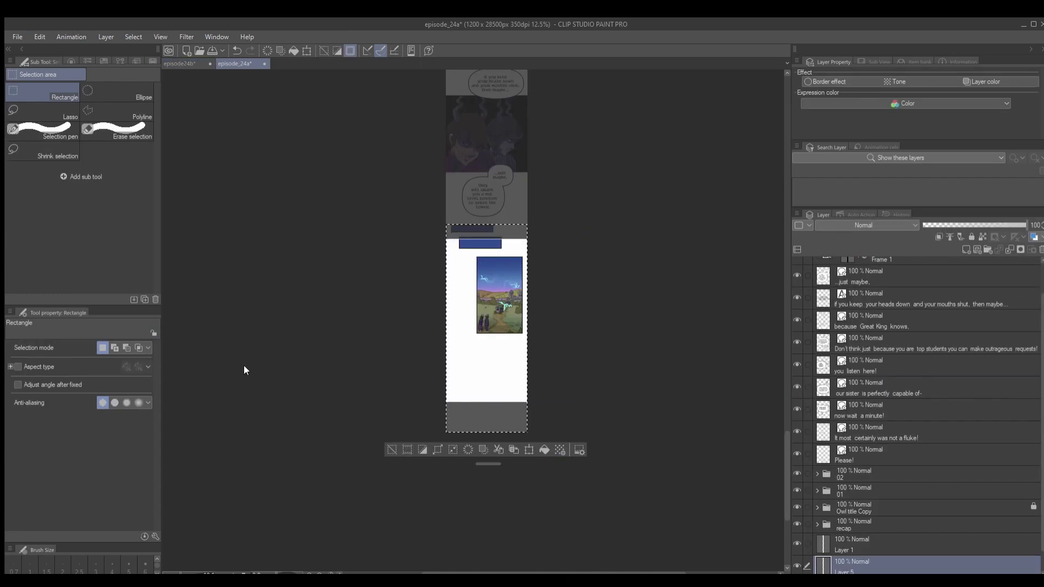
{"action": "left_click", "coordinate": [177, 63]}
{"action": "scroll", "coordinate": [516, 238], "scroll_direction": "up", "scroll_amount": 3}
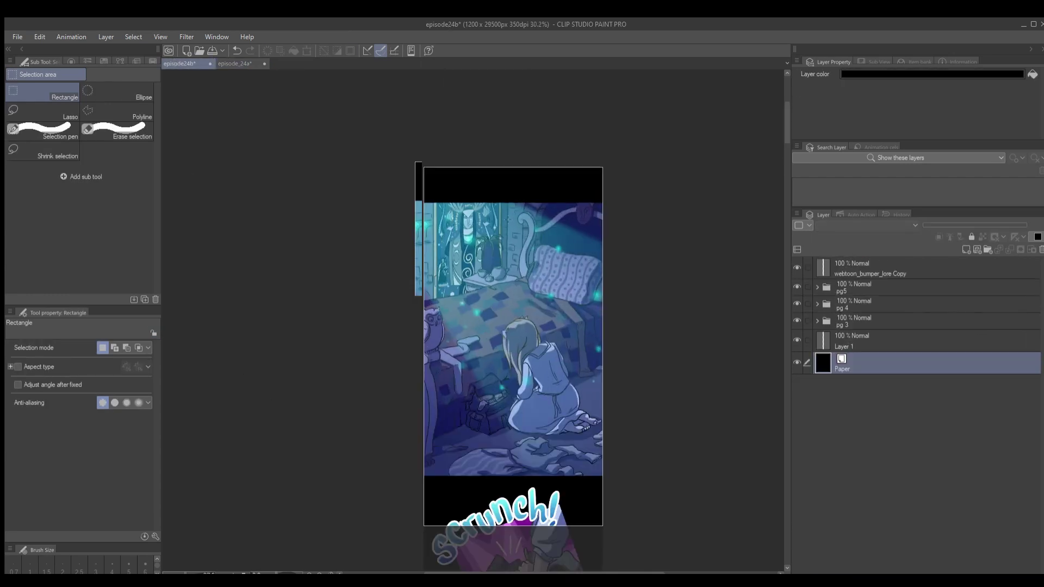
{"action": "scroll", "coordinate": [508, 228], "scroll_direction": "up", "scroll_amount": 1}
{"action": "key", "text": "i"}
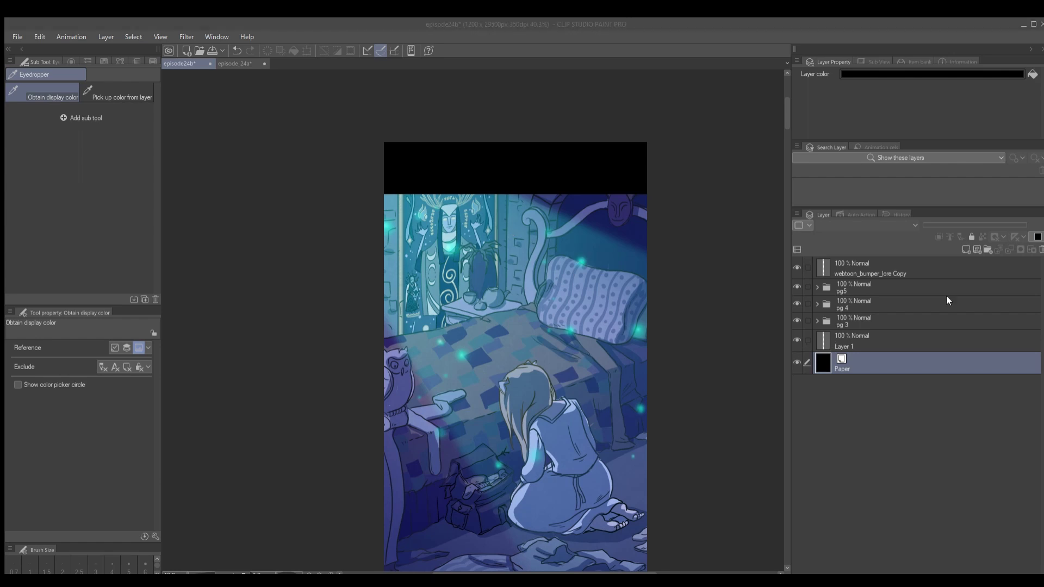
{"action": "left_click", "coordinate": [234, 65]}
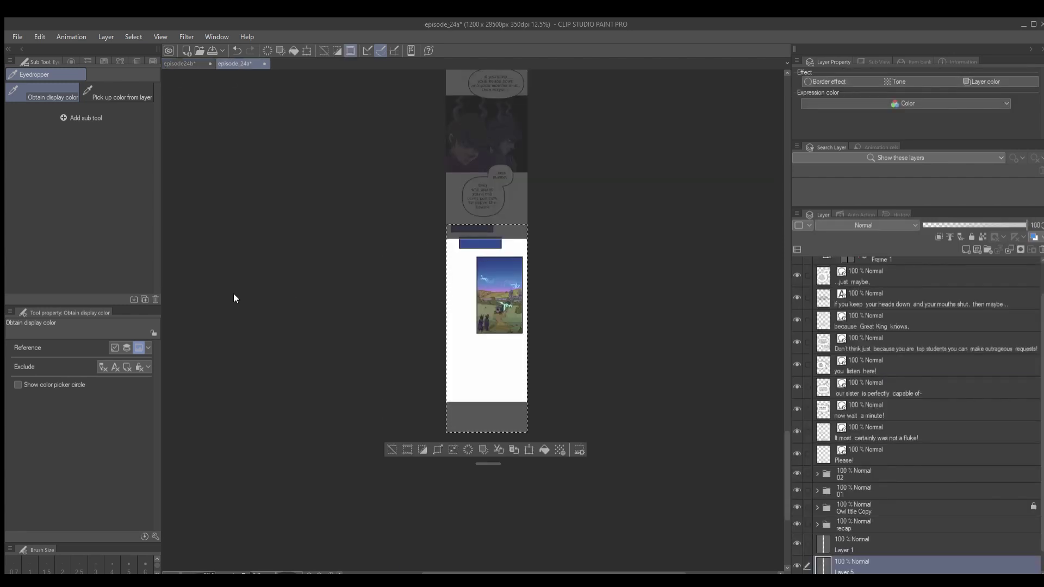
- Fill the selected end section with a light teal Foreground to transparent gradient that fades upward into the white background
{"action": "key", "text": "g"}
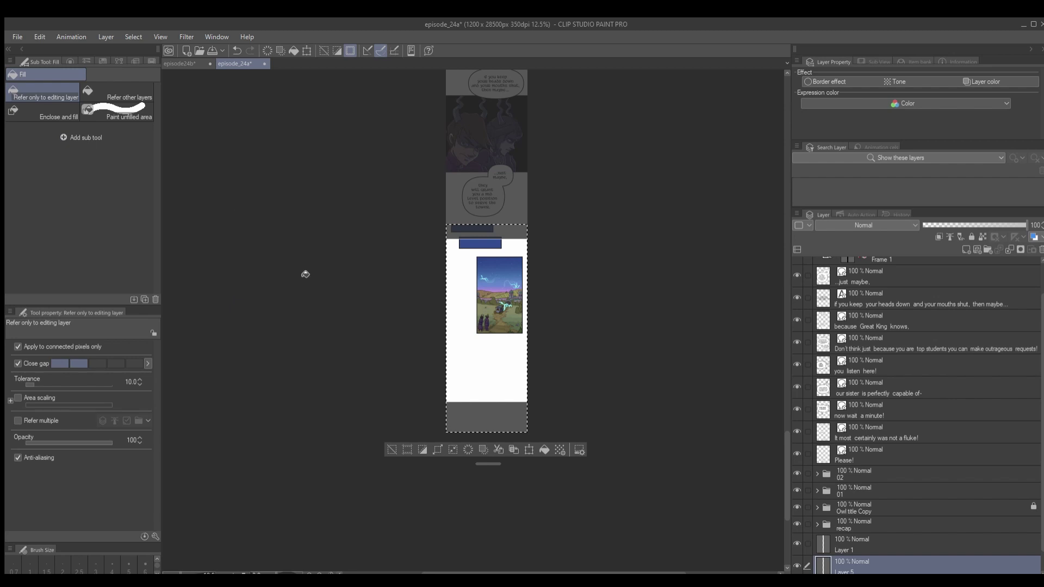
{"action": "key", "text": "g"}
{"action": "scroll", "coordinate": [439, 283], "scroll_direction": "up", "scroll_amount": 2}
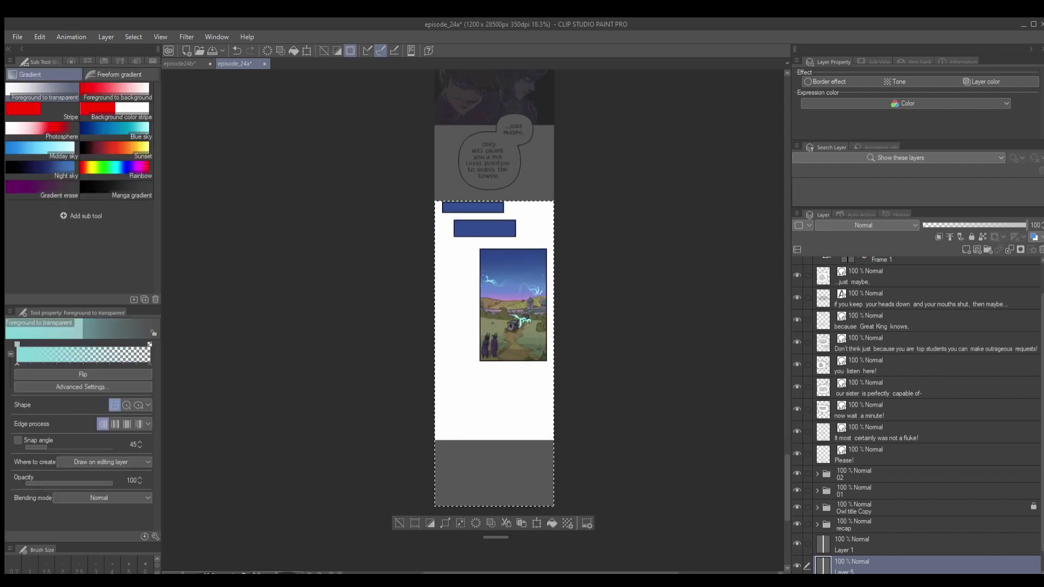
{"action": "left_click_drag", "start_coordinate": [479, 296], "coordinate": [479, 205]}
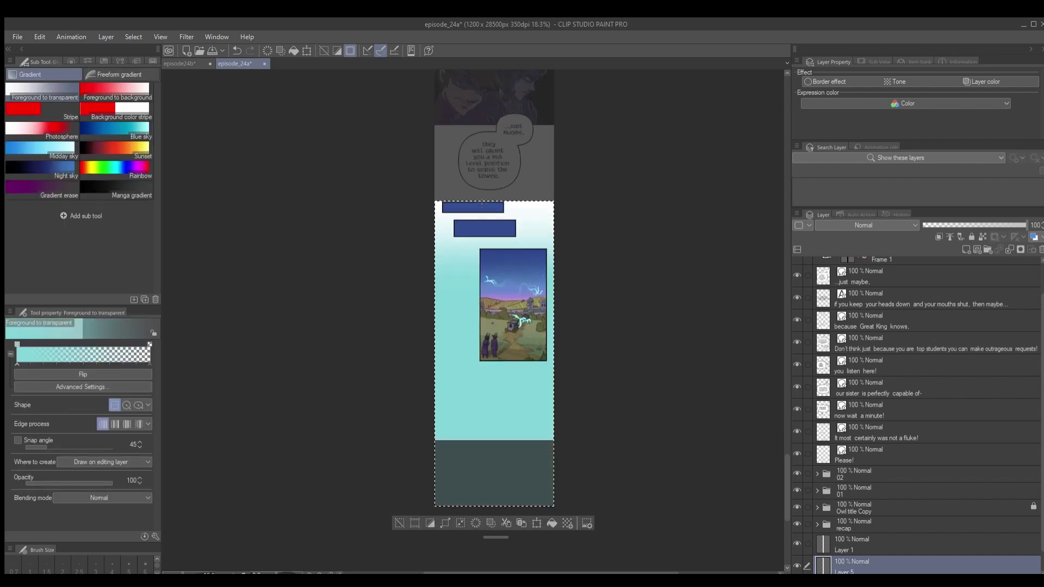
{"action": "scroll", "coordinate": [506, 244], "scroll_direction": "up", "scroll_amount": 2}
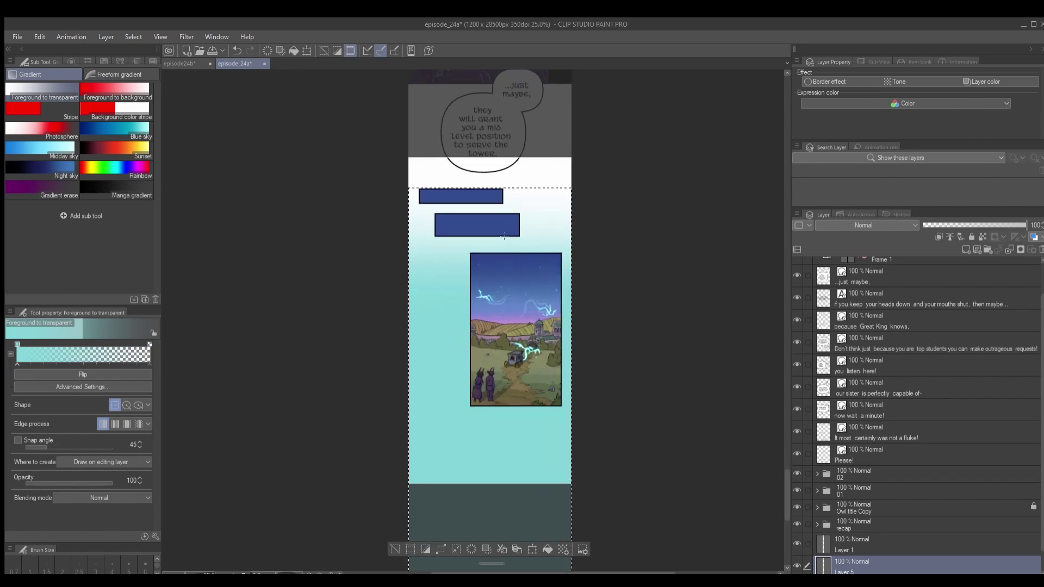
- Select the area below the landscape panel and add a brighter turquoise gradient rising from the canvas's lower edge
{"action": "key", "text": "m"}
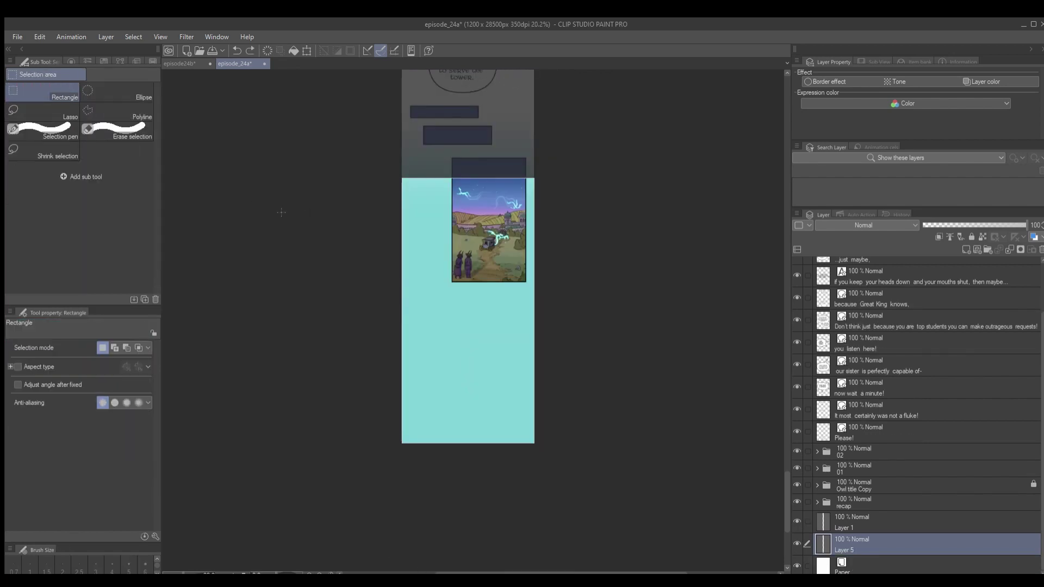
{"action": "left_click_drag", "start_coordinate": [381, 298], "coordinate": [558, 475]}
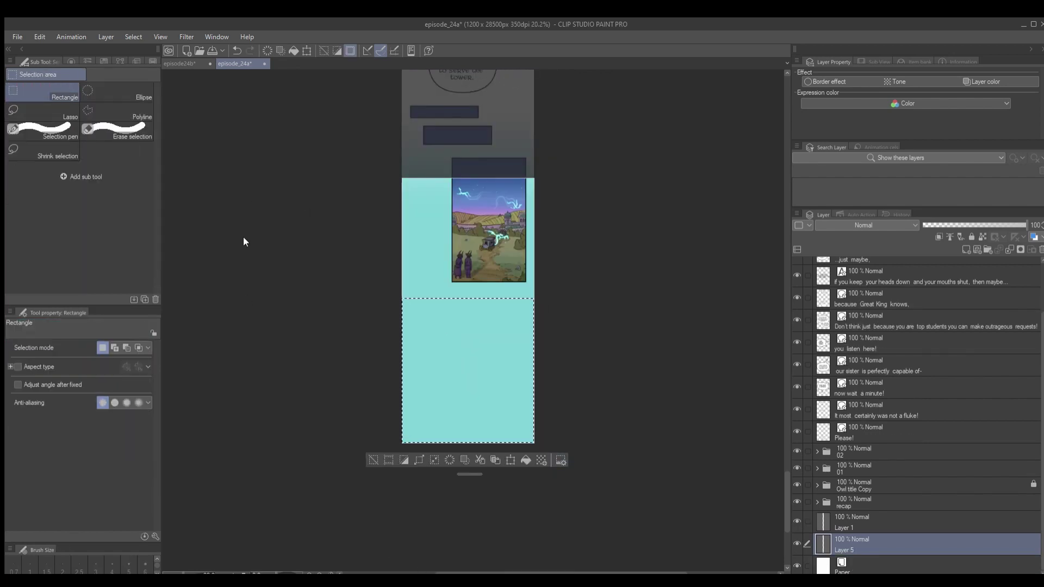
{"action": "key", "text": "g"}
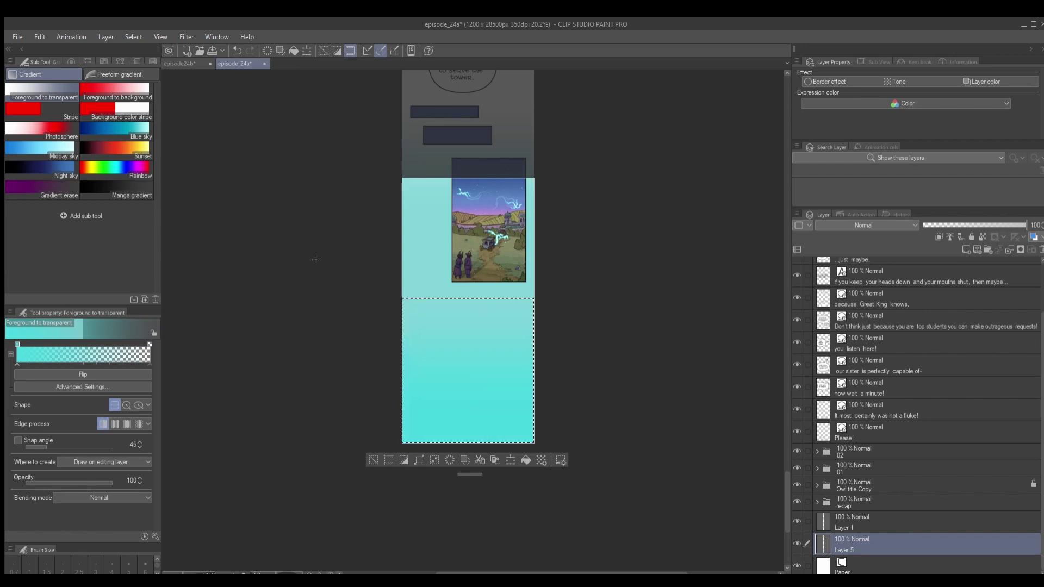
{"action": "scroll", "coordinate": [462, 435], "scroll_direction": "up", "scroll_amount": 3}
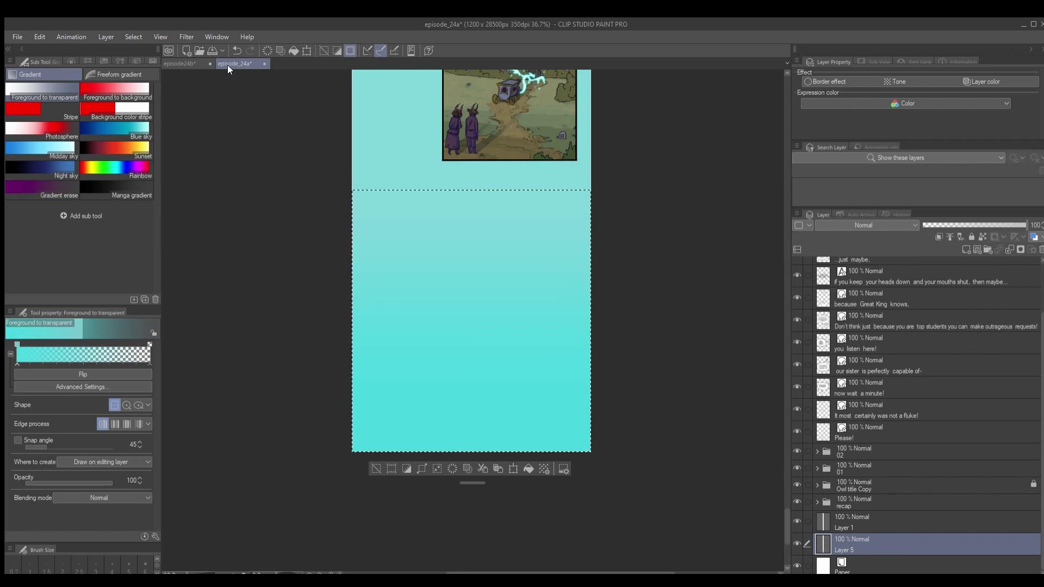
- Add a new layer above Paper in episode24b and paint the strip above the bedroom panel turquoise with the 500 px G-pen
{"action": "left_click", "coordinate": [181, 64]}
{"action": "key", "text": "o"}
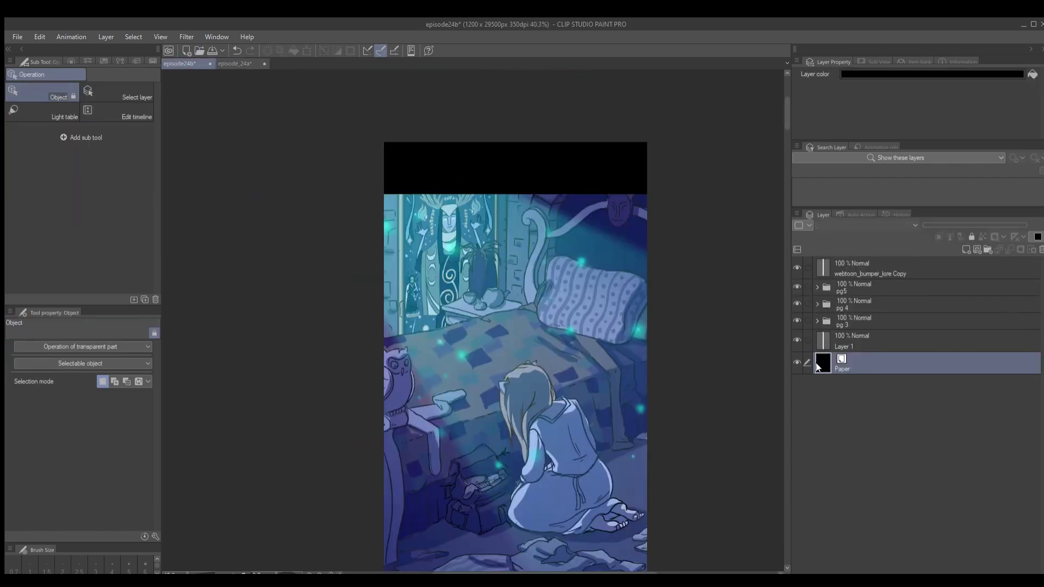
{"action": "left_click", "coordinate": [966, 249]}
{"action": "scroll", "coordinate": [482, 244], "scroll_direction": "down", "scroll_amount": 3}
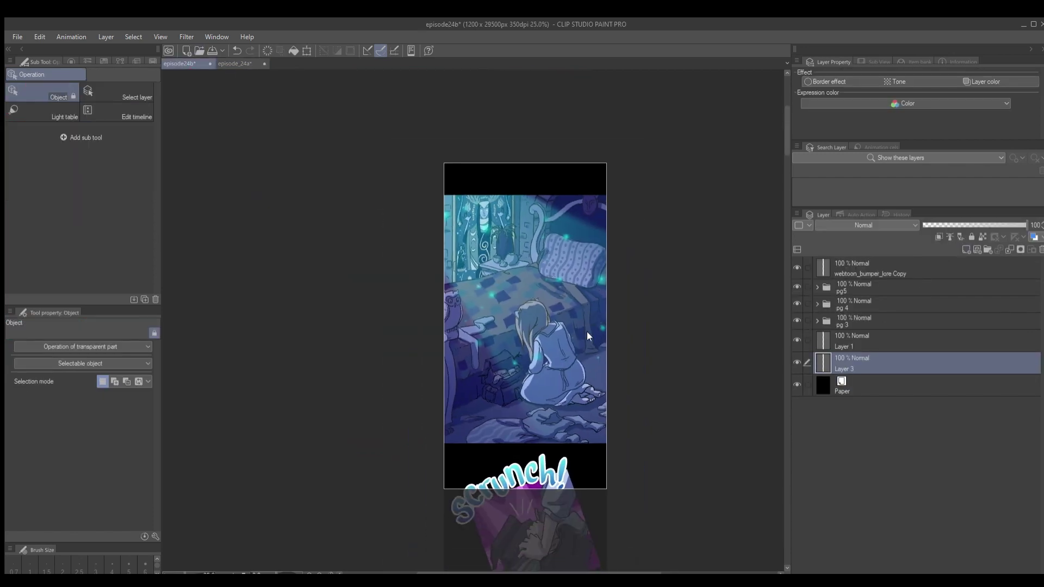
{"action": "key", "text": "p"}
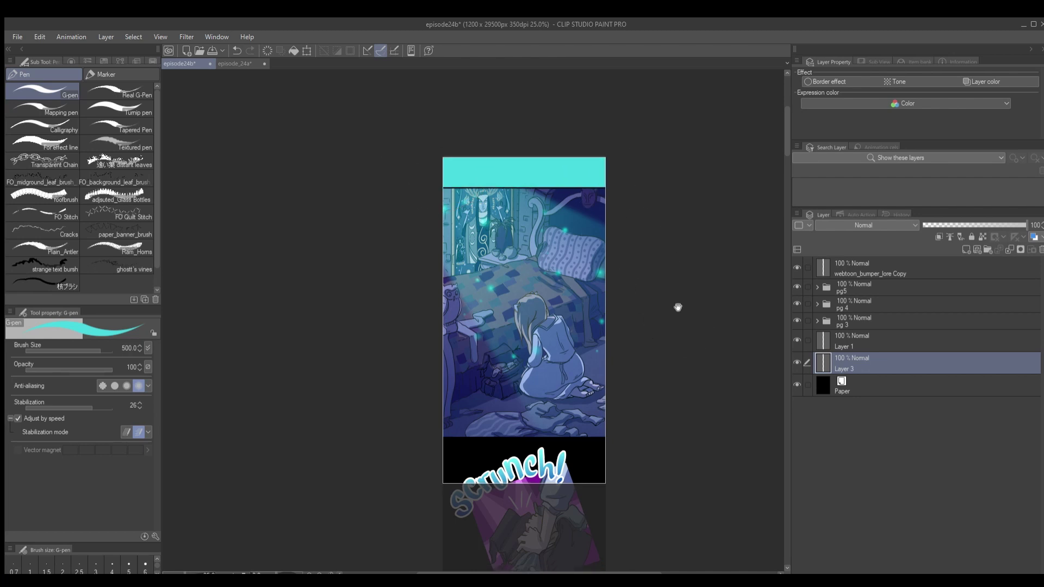
{"action": "left_click_drag", "start_coordinate": [678, 305], "coordinate": [640, 228]}
- Select the area around the "scrunch!" panel and apply a turquoise gradient fading downward into the black background
{"action": "key", "text": "m"}
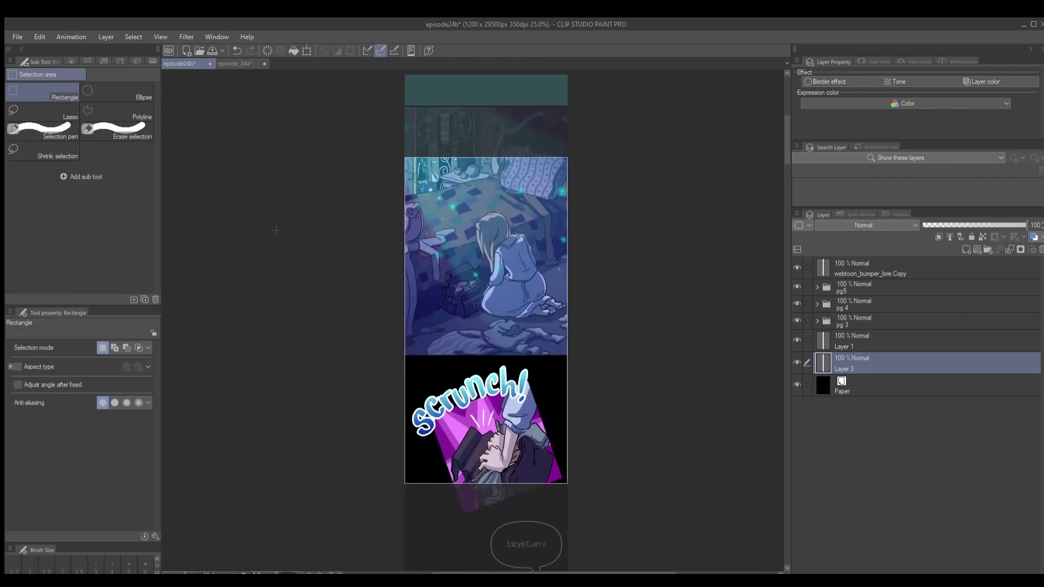
{"action": "left_click_drag", "start_coordinate": [368, 290], "coordinate": [638, 520]}
{"action": "left_click_drag", "start_coordinate": [356, 432], "coordinate": [354, 347]}
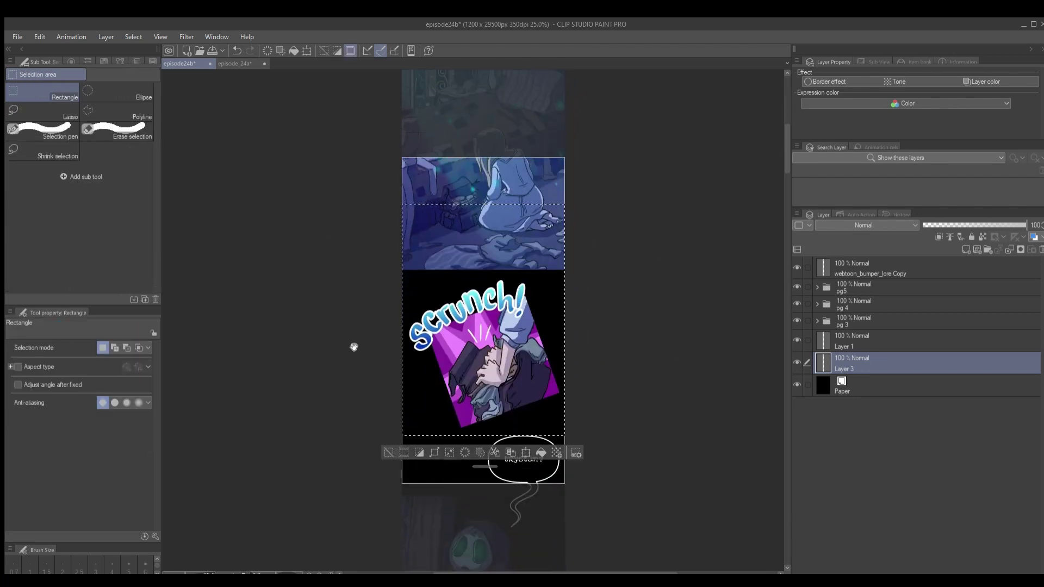
{"action": "key", "text": "g"}
{"action": "left_click_drag", "start_coordinate": [481, 340], "coordinate": [477, 339]}
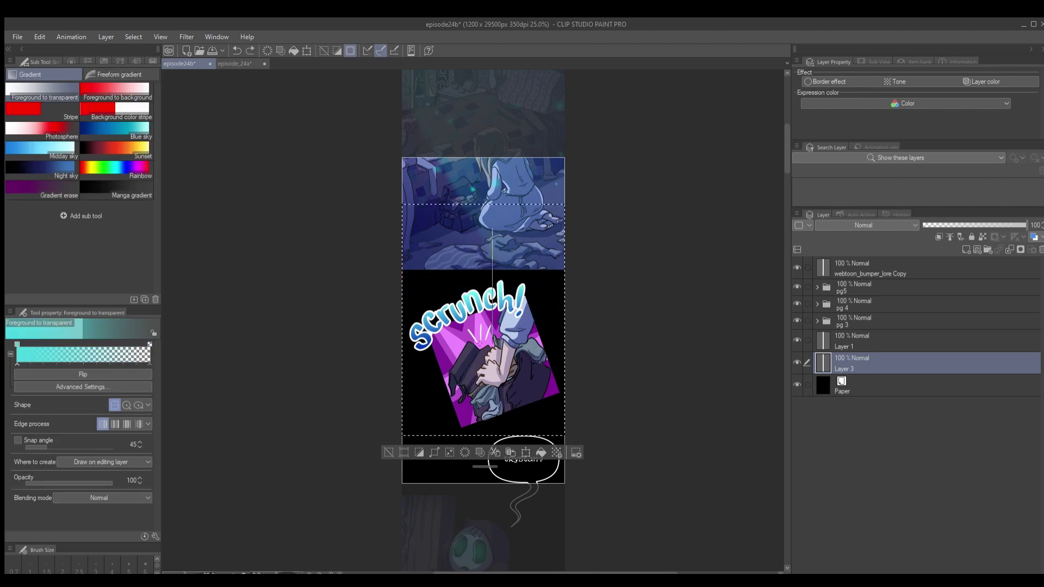
{"action": "key", "text": "m"}
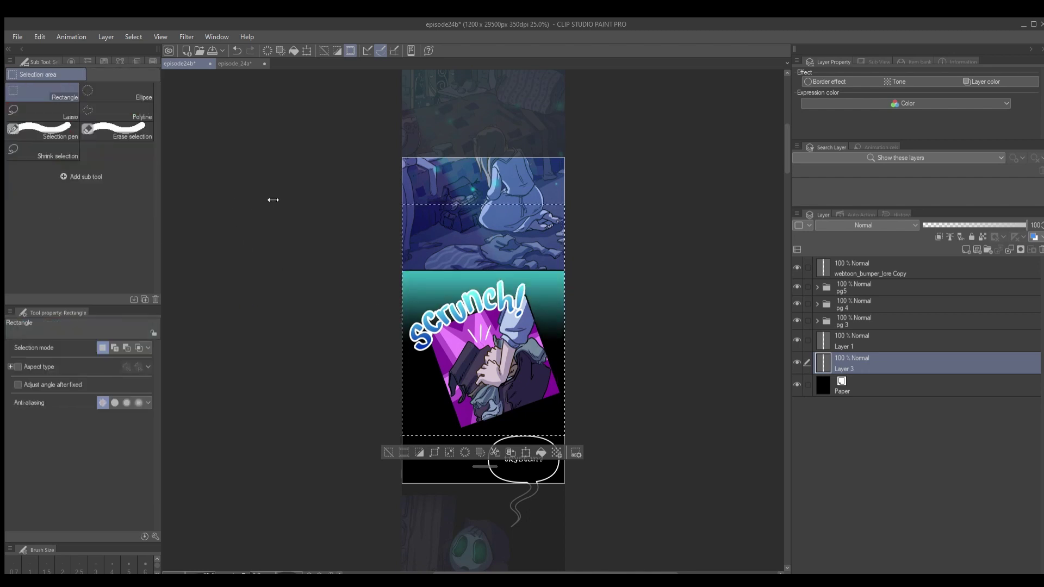
- Clear the selection, nudge the purple scrunch panel slightly down and left, and select the scrunch lettering layer
{"action": "key", "text": "ctrl+d"}
{"action": "left_click_drag", "start_coordinate": [467, 171], "coordinate": [445, 131]}
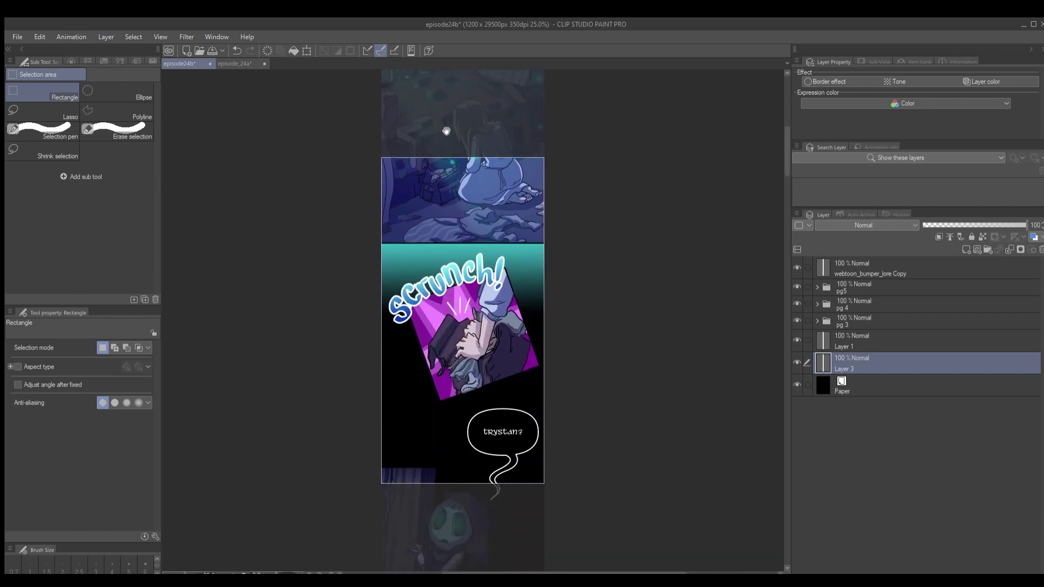
{"action": "scroll", "coordinate": [495, 308], "scroll_direction": "up", "scroll_amount": 2}
{"action": "left_click", "coordinate": [438, 361], "text": "ctrl+shift"}
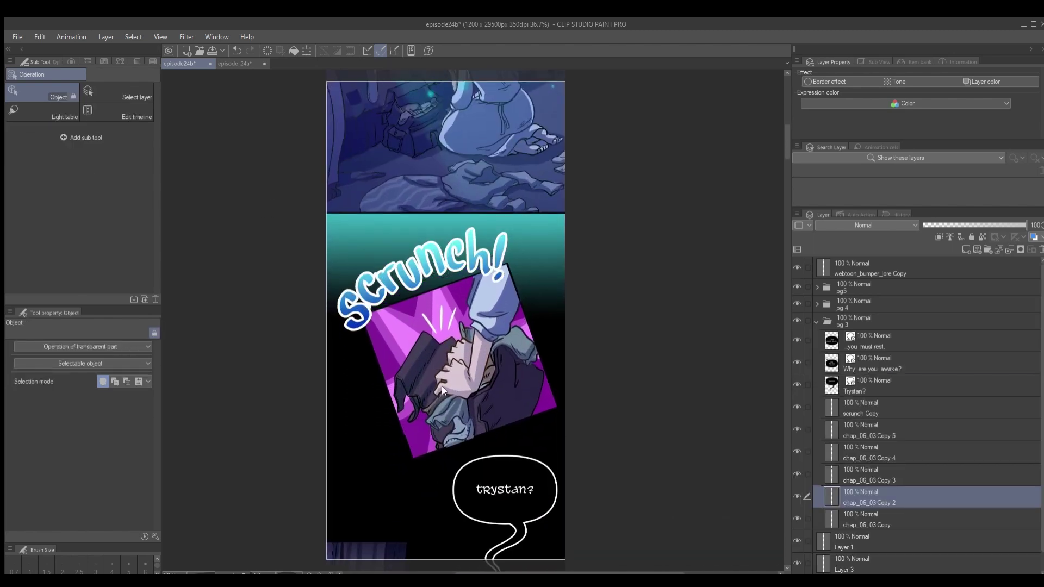
{"action": "left_click", "coordinate": [409, 279]}
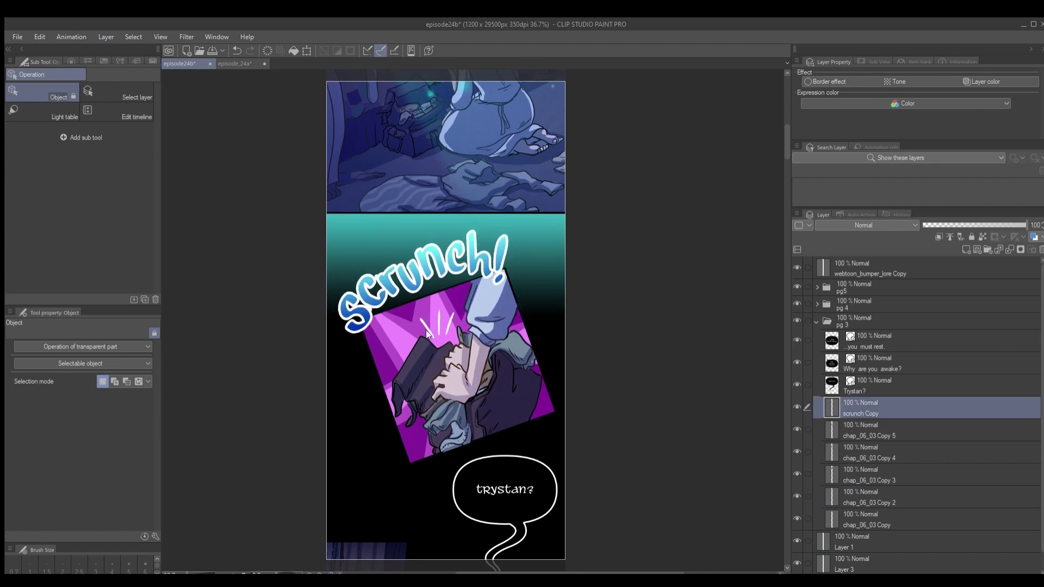
- Give the black "Rest..." speech balloon a white outline
{"action": "scroll", "coordinate": [427, 320], "scroll_direction": "down", "scroll_amount": 2}
{"action": "left_click_drag", "start_coordinate": [457, 419], "coordinate": [445, 244]}
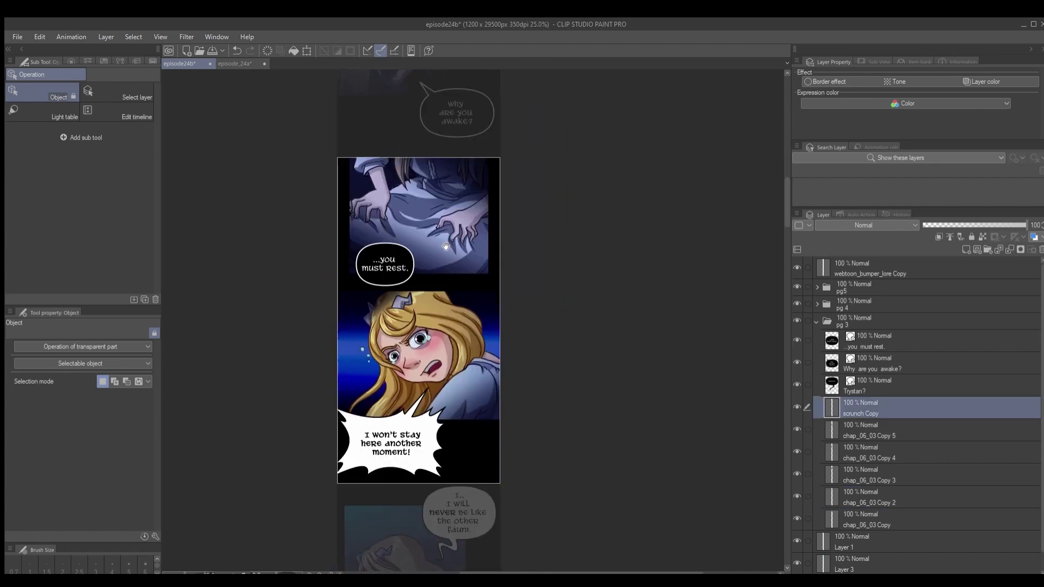
{"action": "left_click", "coordinate": [400, 330], "text": "ctrl+shift"}
{"action": "scroll", "coordinate": [400, 331], "scroll_direction": "up", "scroll_amount": 2}
{"action": "left_click_drag", "start_coordinate": [552, 511], "coordinate": [549, 340]}
{"action": "left_click_drag", "start_coordinate": [541, 483], "coordinate": [542, 145]}
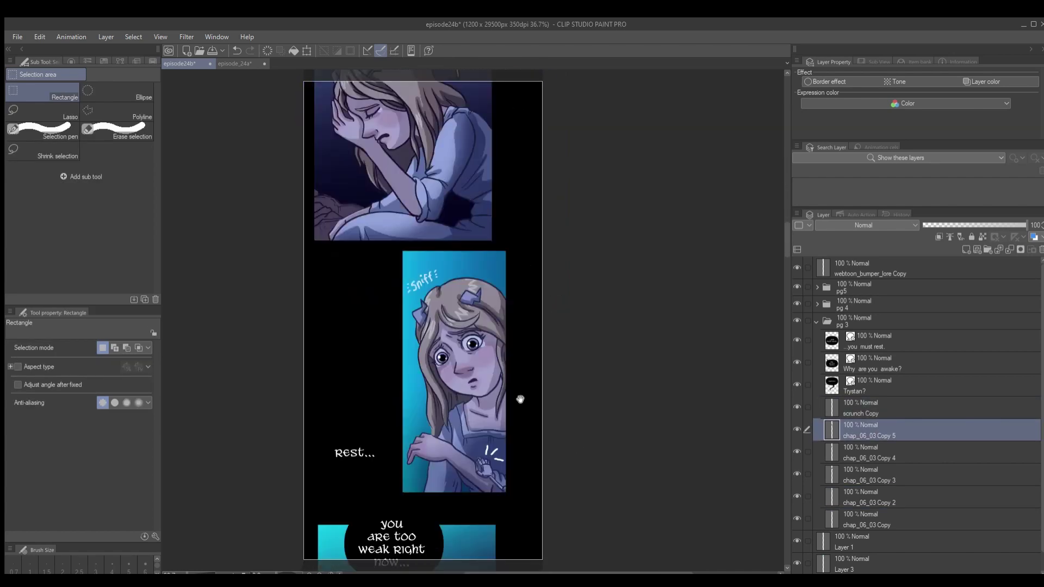
{"action": "key", "text": "o"}
{"action": "left_click", "coordinate": [338, 418]}
{"action": "left_click", "coordinate": [87, 398]}
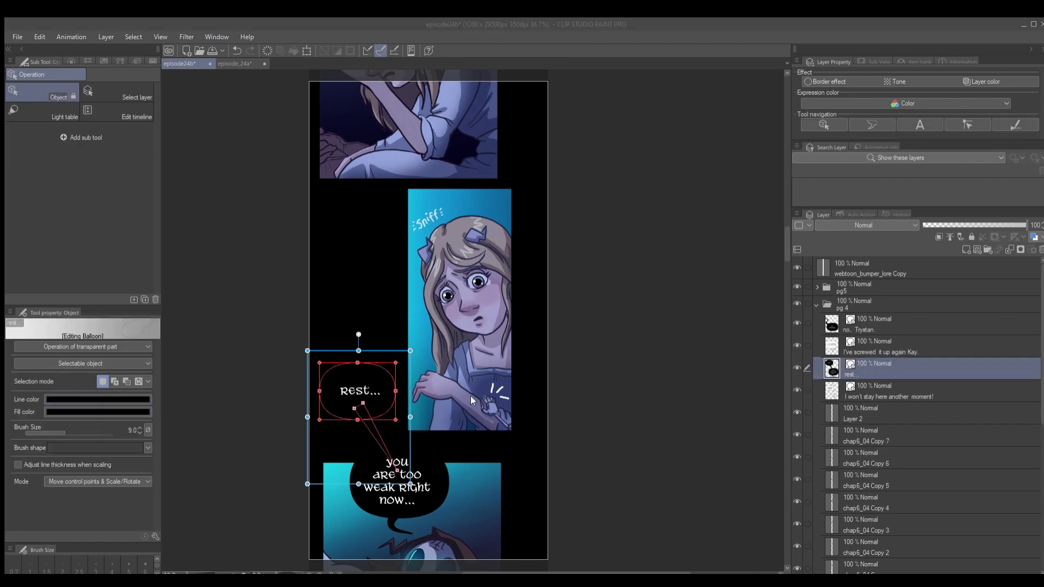
{"action": "left_click", "coordinate": [960, 289]}
- Give the black "You are too weak right now..." balloon a white outline
{"action": "left_click", "coordinate": [438, 496]}
{"action": "left_click", "coordinate": [115, 400]}
{"action": "left_click", "coordinate": [672, 301]}
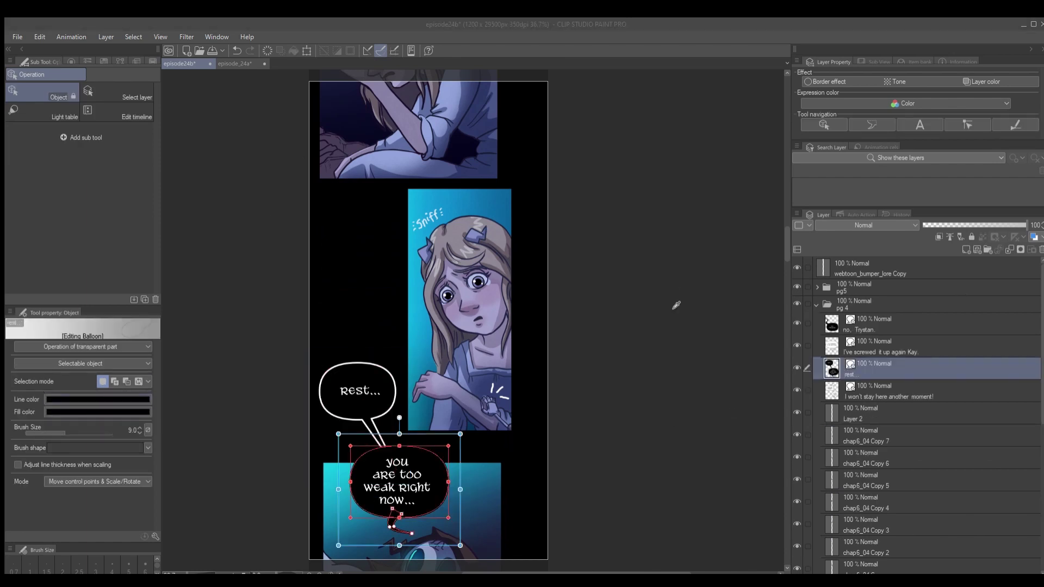
{"action": "left_click", "coordinate": [975, 296]}
{"action": "left_click", "coordinate": [694, 412]}
- Add a new raster layer directly below the pg 3 folder, above Layer 1
{"action": "left_click", "coordinate": [502, 522]}
{"action": "left_click_drag", "start_coordinate": [501, 522], "coordinate": [495, 365]}
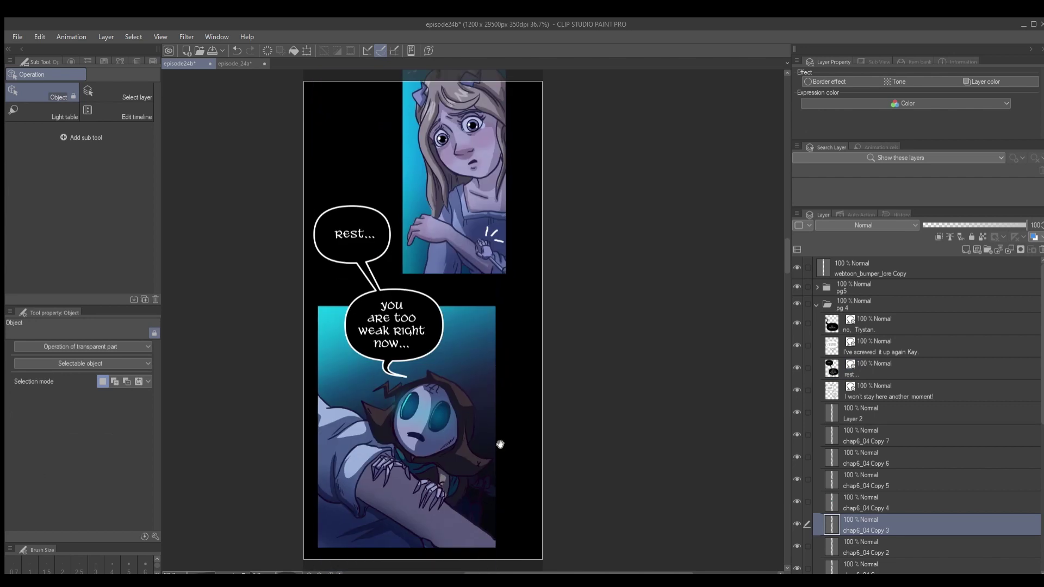
{"action": "left_click_drag", "start_coordinate": [487, 481], "coordinate": [485, 266]}
{"action": "left_click_drag", "start_coordinate": [496, 482], "coordinate": [509, 452]}
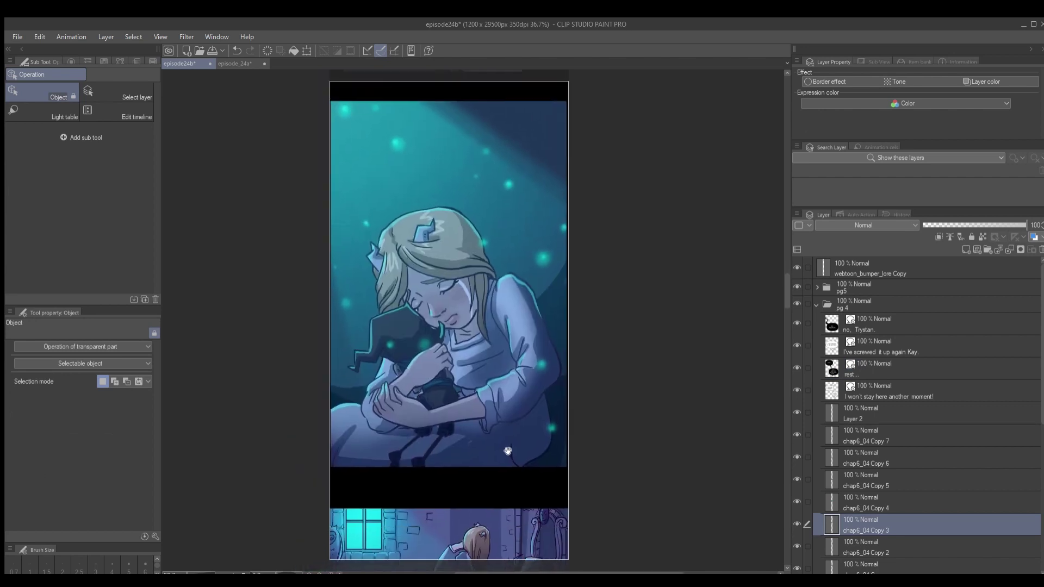
{"action": "scroll", "coordinate": [509, 452], "scroll_direction": "down", "scroll_amount": 2}
{"action": "scroll", "coordinate": [865, 489], "scroll_direction": "down", "scroll_amount": 8}
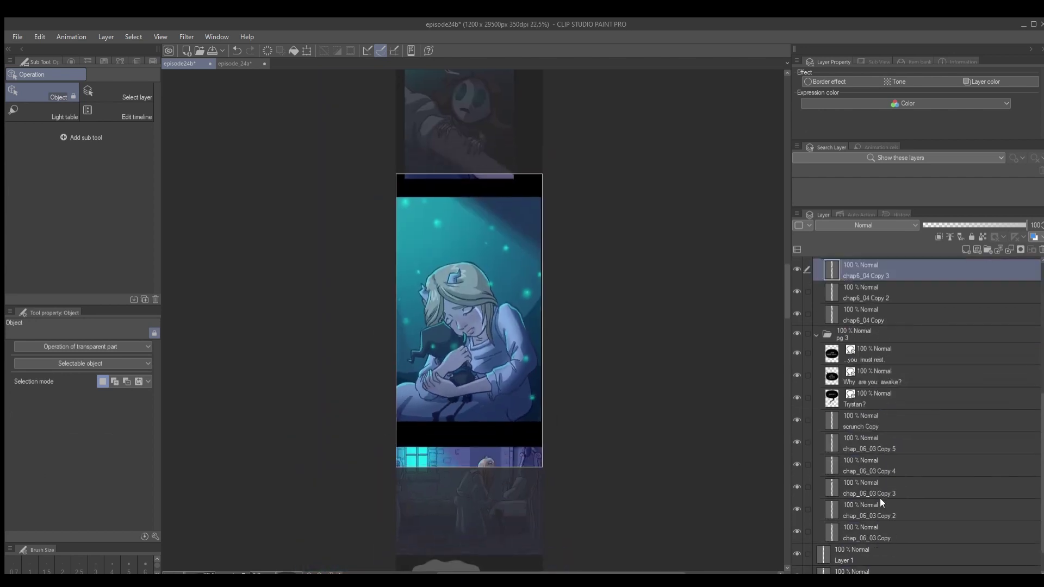
{"action": "left_click", "coordinate": [864, 528]}
{"action": "key", "text": "ctrl+shift+n"}
- Paint a soft turquoise glow around the lower part of the masked character panel with the Lighter pencil at size 1500
{"action": "key", "text": "p"}
{"action": "key", "text": "bracketright"}
{"action": "key", "text": "bracketright"}
{"action": "key", "text": "bracketright"}
{"action": "key", "text": "bracketright"}
{"action": "key", "text": "bracketright"}
{"action": "key", "text": "bracketright"}
{"action": "key", "text": "bracketright"}
{"action": "key", "text": "bracketright"}
{"action": "key", "text": "bracketright"}
{"action": "key", "text": "bracketright"}
{"action": "key", "text": "bracketright"}
{"action": "key", "text": "bracketright"}
{"action": "key", "text": "bracketright"}
{"action": "key", "text": "bracketright"}
{"action": "mouse_move", "coordinate": [526, 215]}
{"action": "left_mouse_down"}
{"action": "mouse_move", "coordinate": [360, 227]}
{"action": "mouse_move", "coordinate": [402, 357]}
{"action": "mouse_move", "coordinate": [517, 427]}
{"action": "mouse_move", "coordinate": [455, 458]}
{"action": "left_mouse_up"}
{"action": "left_click_drag", "start_coordinate": [456, 181], "coordinate": [478, 306]}
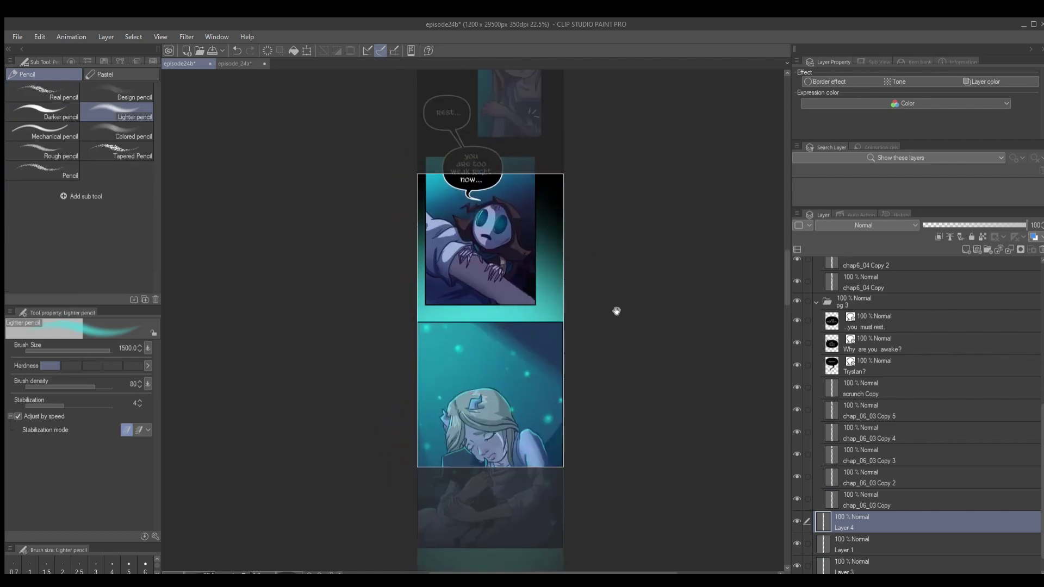
- Paint the black gaps between the bedroom and pillow panels soft turquoise, continuing down to the "no, Trystan." balloon
{"action": "scroll", "coordinate": [559, 373], "scroll_direction": "up", "scroll_amount": 3}
{"action": "scroll", "coordinate": [626, 199], "scroll_direction": "down", "scroll_amount": 7}
{"action": "scroll", "coordinate": [626, 199], "scroll_direction": "down", "scroll_amount": 5}
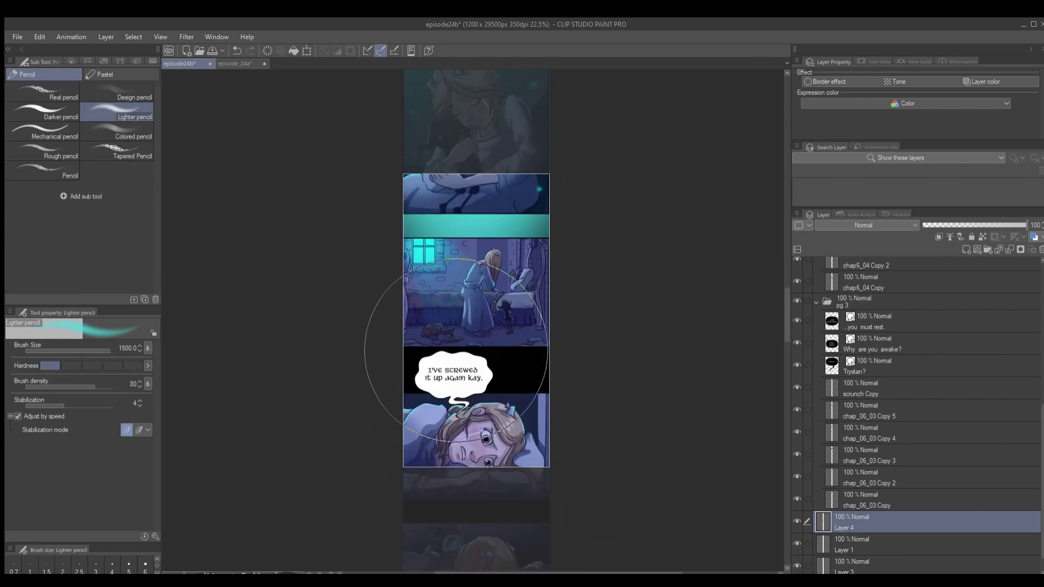
{"action": "scroll", "coordinate": [599, 219], "scroll_direction": "down", "scroll_amount": 6}
{"action": "left_click_drag", "start_coordinate": [599, 219], "coordinate": [607, 184]}
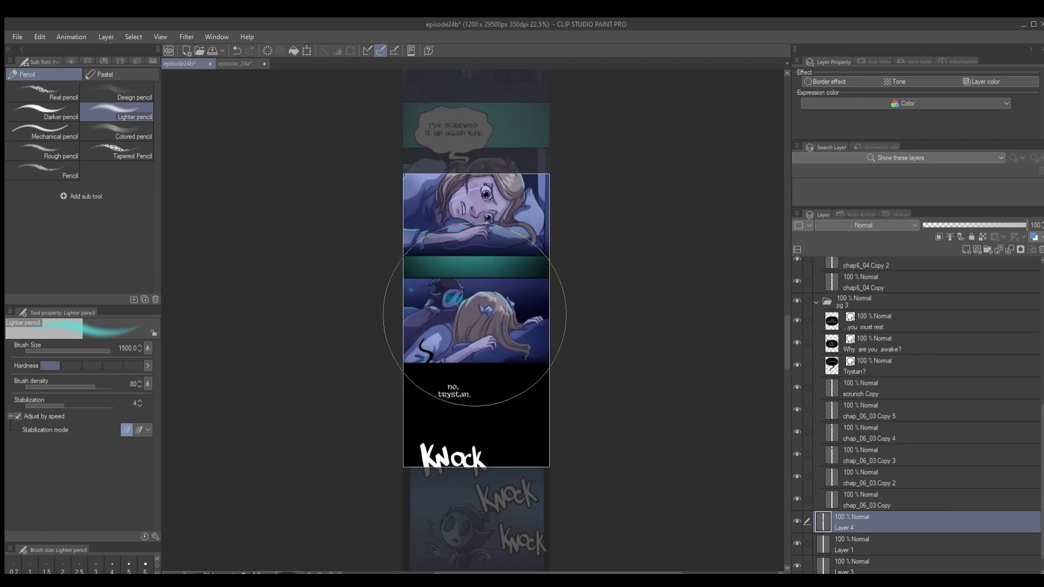
{"action": "left_click_drag", "start_coordinate": [473, 320], "coordinate": [479, 331]}
{"action": "left_click_drag", "start_coordinate": [644, 241], "coordinate": [653, 328]}
- Brighten the turquoise gaps from the masked character panel to the bedroom panels using a bluer tone and brush size 1000
{"action": "scroll", "coordinate": [578, 212], "scroll_direction": "up", "scroll_amount": 2}
{"action": "key", "text": "alt+Tab"}
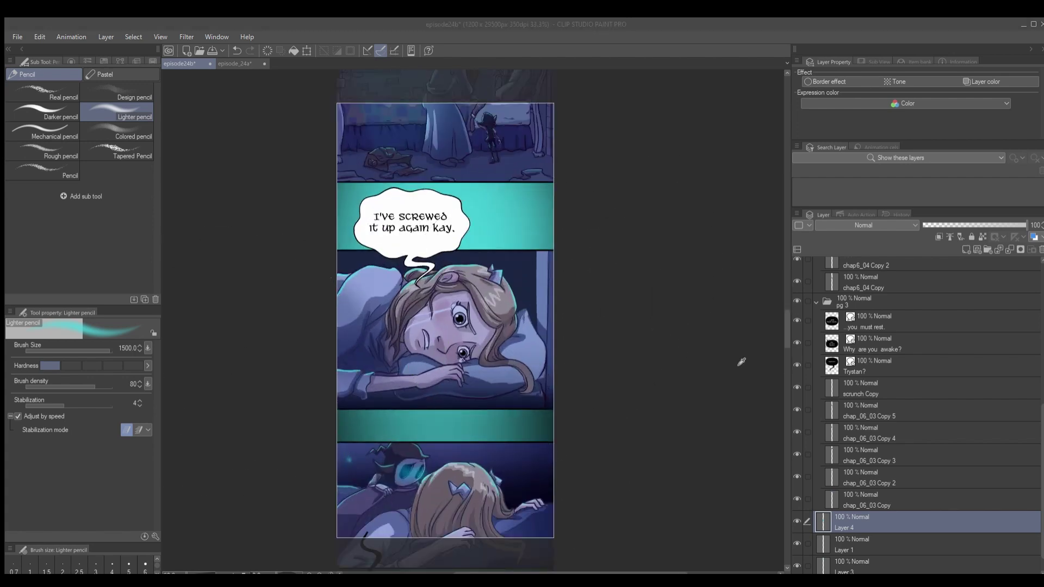
{"action": "left_click_drag", "start_coordinate": [619, 82], "coordinate": [683, 366]}
{"action": "left_click_drag", "start_coordinate": [533, 174], "coordinate": [582, 400]}
{"action": "scroll", "coordinate": [582, 400], "scroll_direction": "down", "scroll_amount": 2}
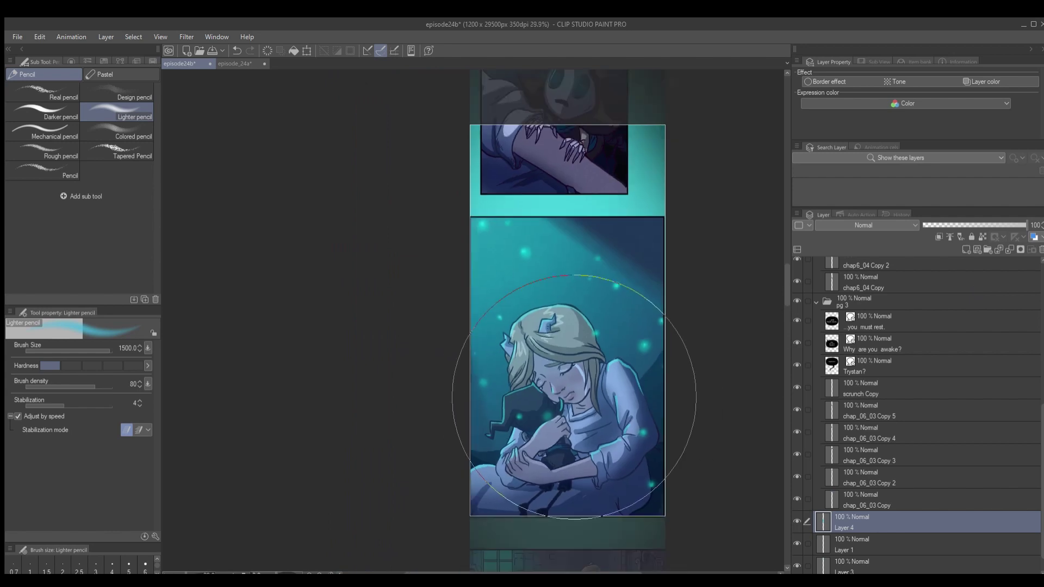
{"action": "key", "text": "["}
{"action": "left_click_drag", "start_coordinate": [688, 252], "coordinate": [701, 464]}
{"action": "key", "text": "["}
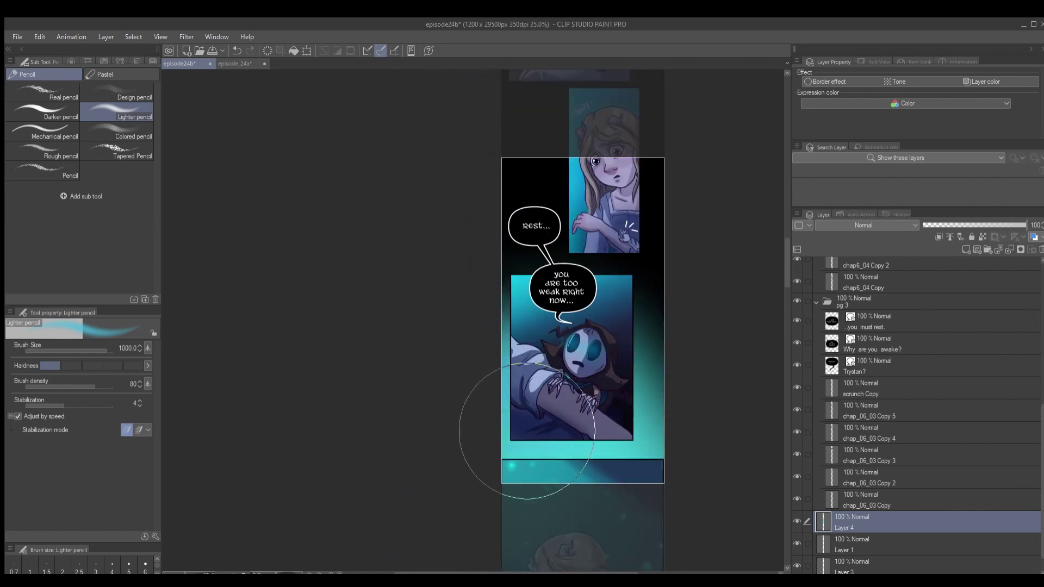
{"action": "scroll", "coordinate": [597, 435], "scroll_direction": "down", "scroll_amount": 5}
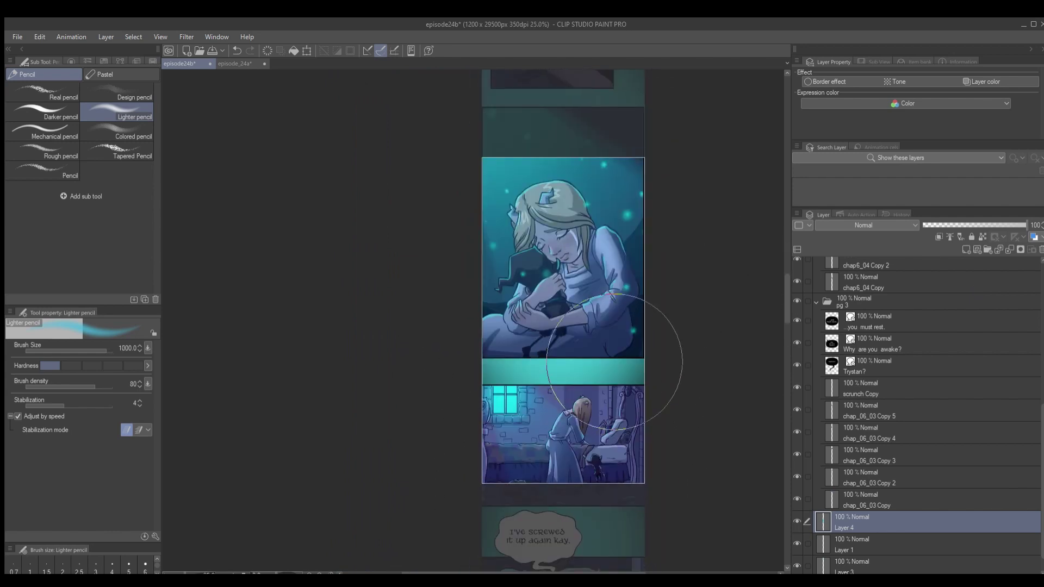
{"action": "scroll", "coordinate": [444, 338], "scroll_direction": "down", "scroll_amount": 3}
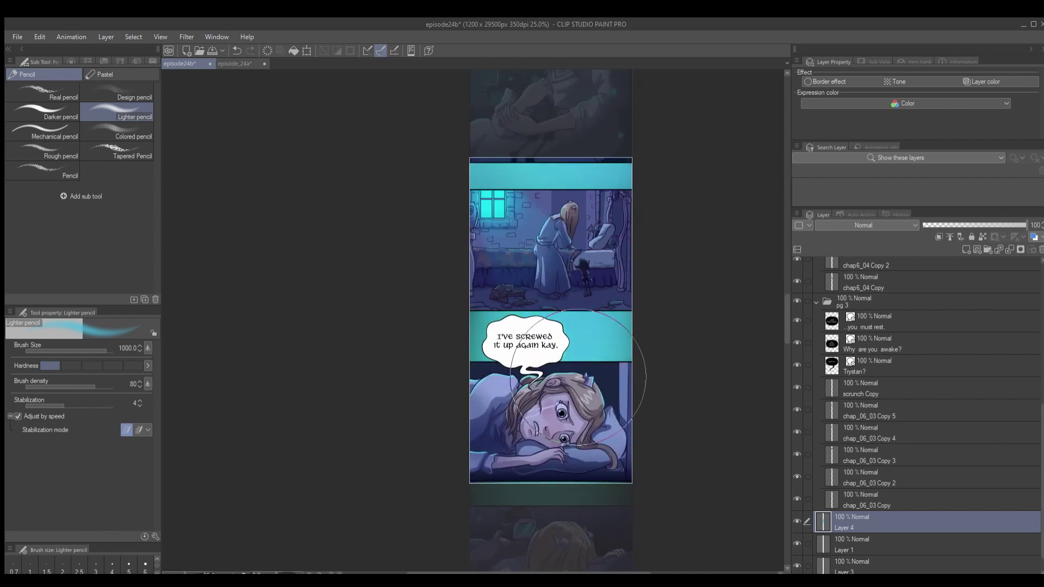
- Add pale turquoise highlights to the gaps above and below the bedroom panel with the Lighter pencil at size 800
{"action": "left_click", "coordinate": [959, 292]}
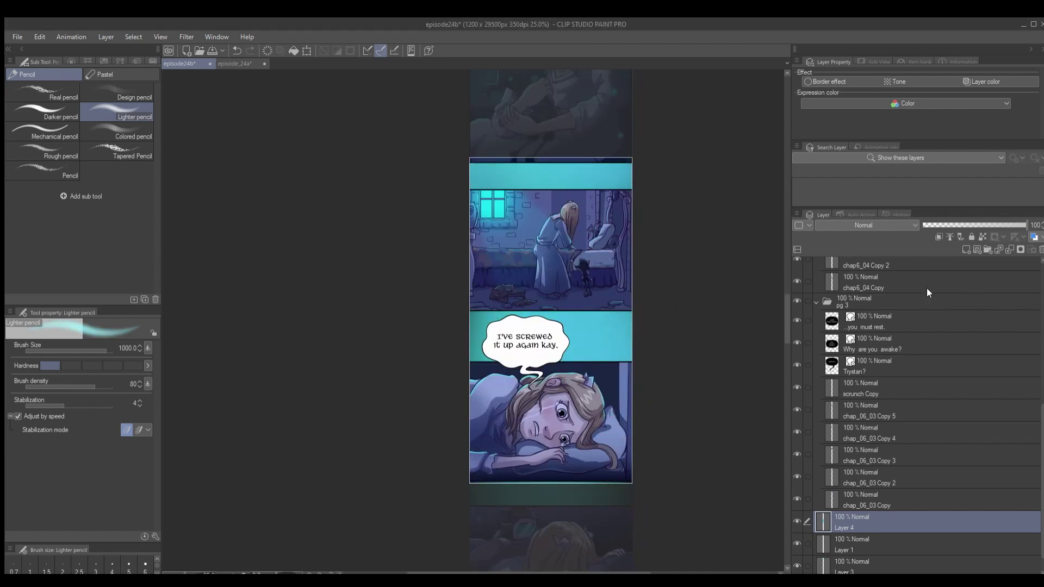
{"action": "key", "text": "["}
{"action": "left_click", "coordinate": [598, 303]}
{"action": "left_click_drag", "start_coordinate": [560, 264], "coordinate": [572, 344]}
{"action": "left_click", "coordinate": [566, 250]}
- Add a new layer above Layer 4 and dot small glowing specks beside the masked character panel at brush size 40
{"action": "scroll", "coordinate": [565, 250], "scroll_direction": "up", "scroll_amount": 5}
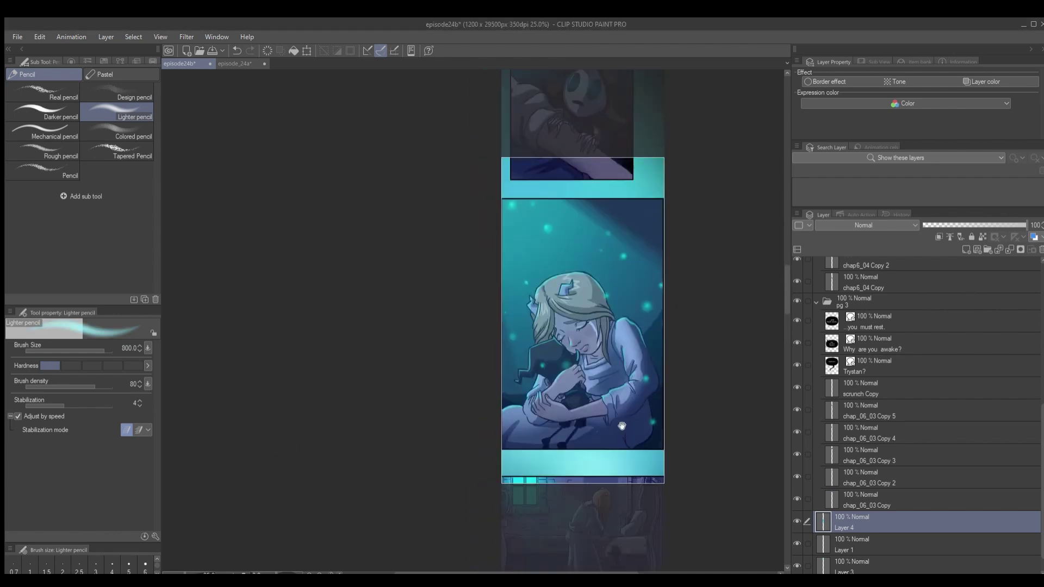
{"action": "left_click", "coordinate": [966, 250]}
{"action": "key", "text": "bracketleft"}
{"action": "key", "text": "bracketleft"}
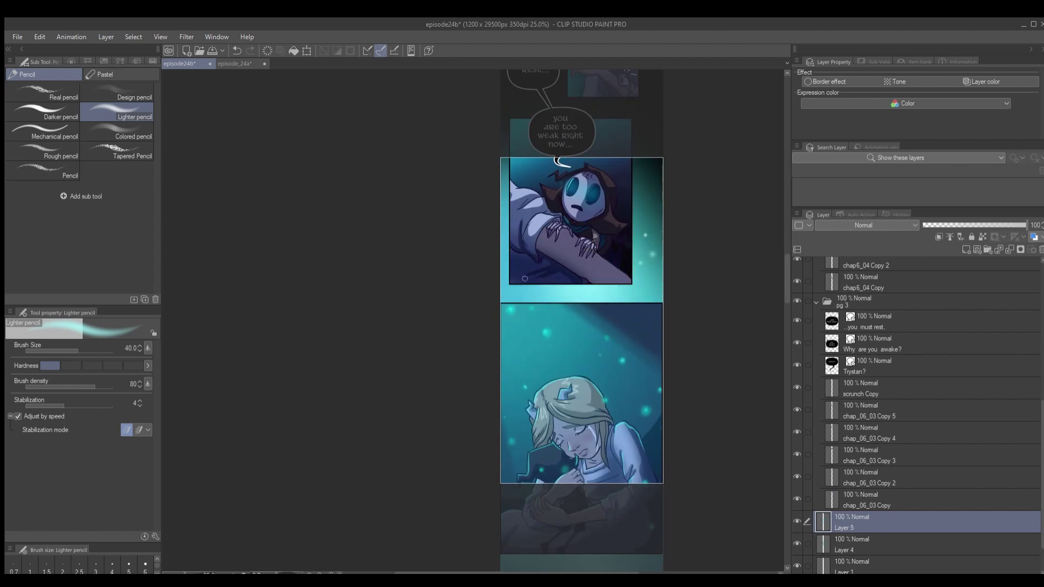
- Move the specks layer above the pg5 folder and dot larger glowing turquoise specks across the gaps around the bedroom panels
{"action": "scroll", "coordinate": [543, 293], "scroll_direction": "down", "scroll_amount": 3}
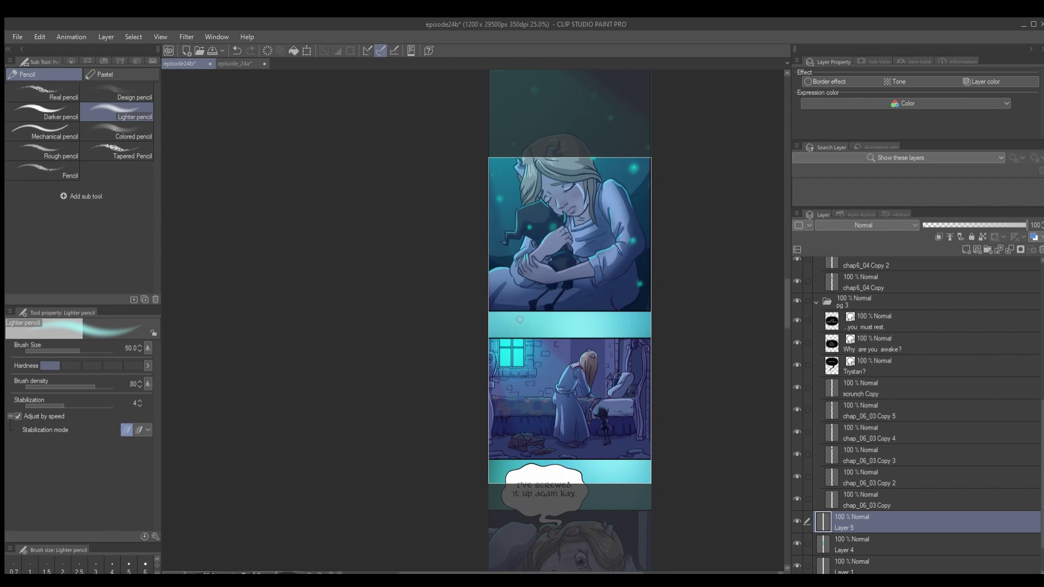
{"action": "key", "text": "bracketright"}
{"action": "scroll", "coordinate": [626, 327], "scroll_direction": "down", "scroll_amount": 3}
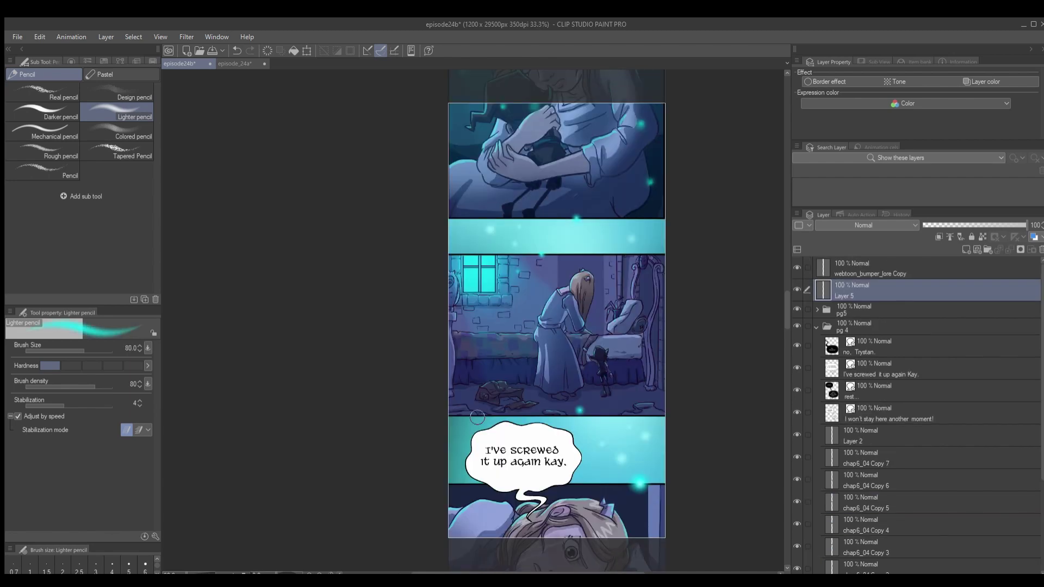
{"action": "scroll", "coordinate": [565, 371], "scroll_direction": "down", "scroll_amount": 5}
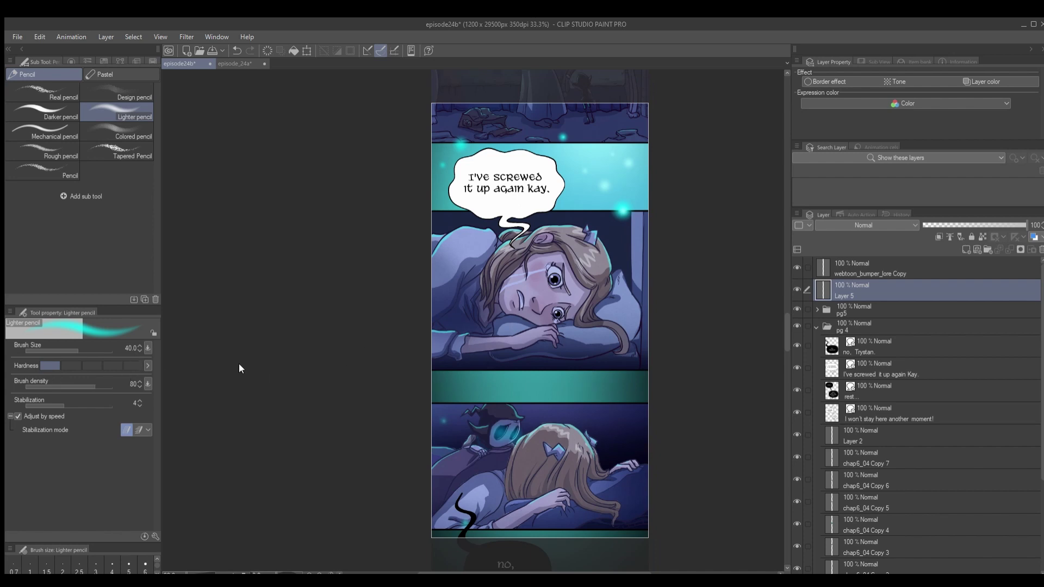
{"action": "key", "text": "alt+Tab"}
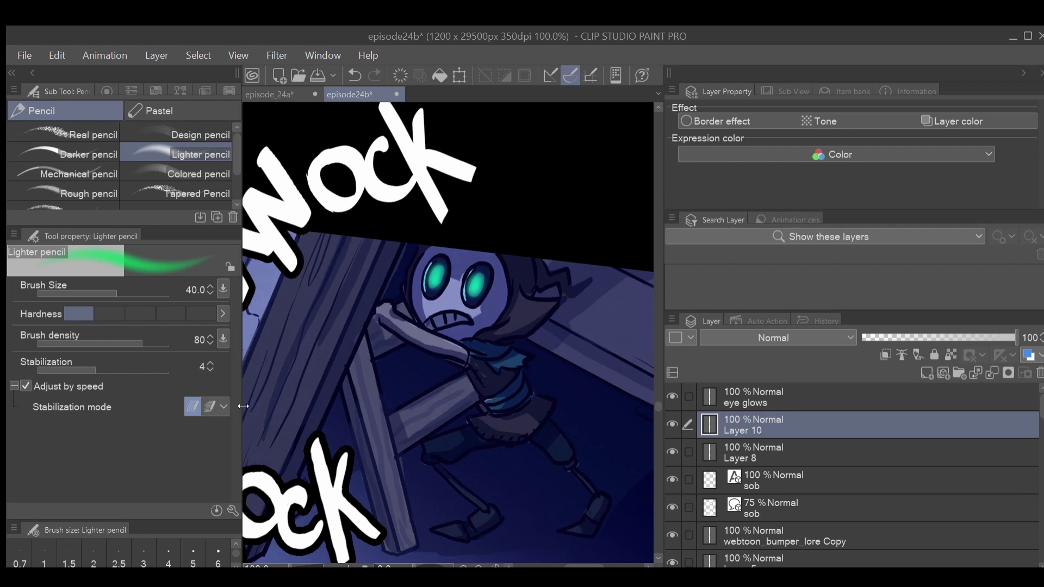
- Paint a green glow over the masked character's eyes in the "Knock" panel at brush size 70 and set Layer 10 to Hard light
{"action": "left_click_drag", "start_coordinate": [243, 406], "coordinate": [155, 406]}
{"action": "scroll", "coordinate": [393, 355], "scroll_direction": "down", "scroll_amount": 2}
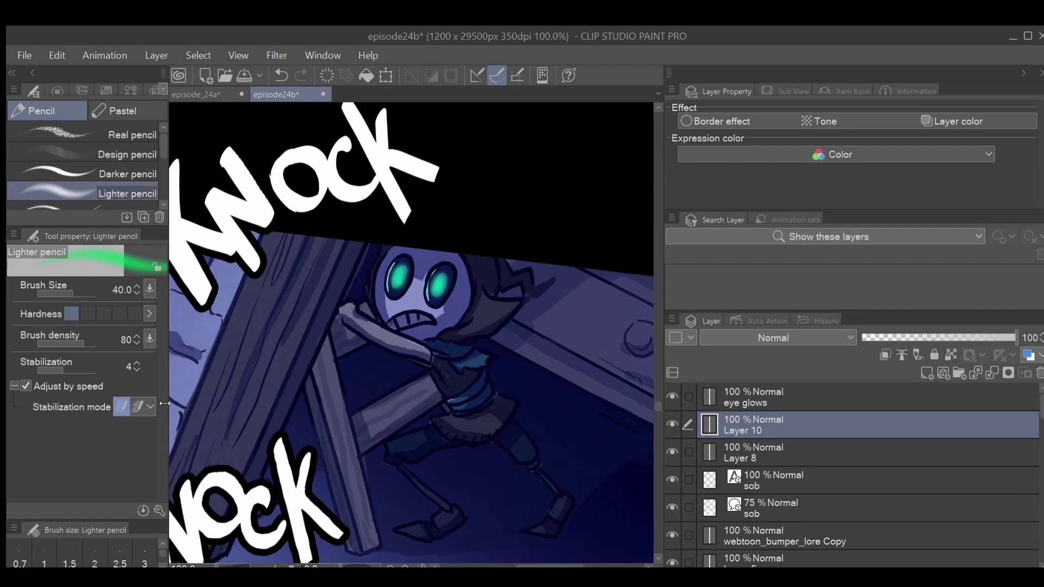
{"action": "key", "text": "bracketright"}
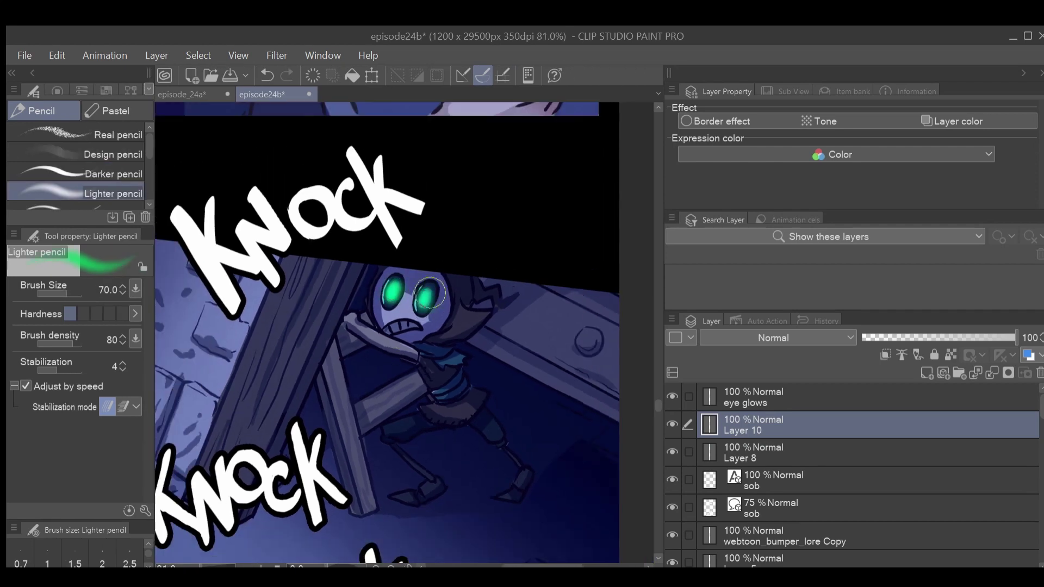
{"action": "left_click", "coordinate": [737, 281]}
{"action": "scroll", "coordinate": [508, 275], "scroll_direction": "down", "scroll_amount": 3}
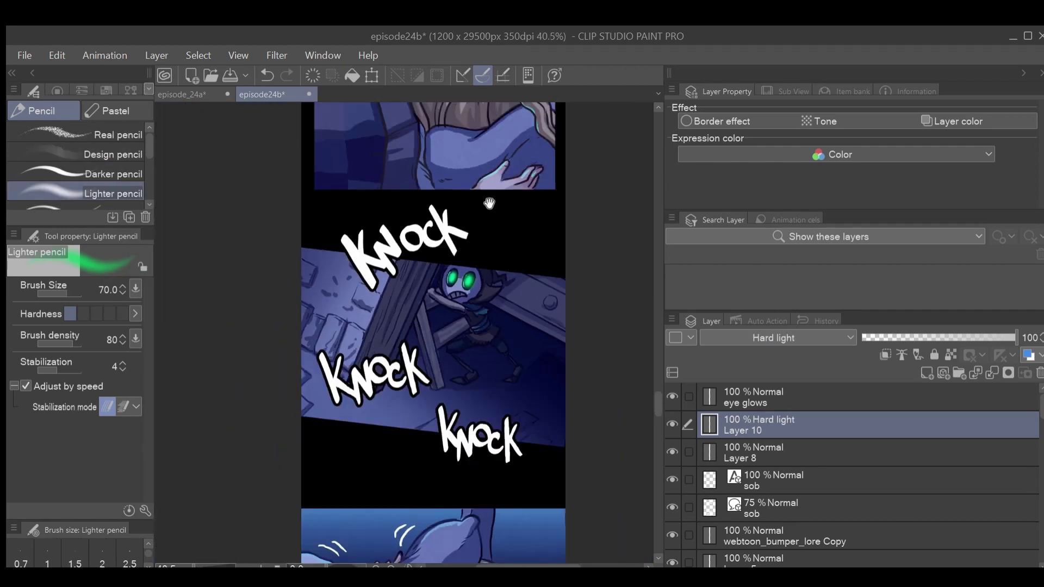
- Paint a green glow over the masked character's eyes in the panel behind the sleeping girl at brush size 80
{"action": "left_click_drag", "start_coordinate": [489, 205], "coordinate": [481, 543]}
{"action": "scroll", "coordinate": [396, 305], "scroll_direction": "up", "scroll_amount": 4}
{"action": "key", "text": "bracketright"}
{"action": "key", "text": "bracketright"}
{"action": "mouse_move", "coordinate": [341, 255]}
{"action": "left_mouse_down"}
{"action": "mouse_move", "coordinate": [403, 271]}
{"action": "mouse_move", "coordinate": [419, 489]}
{"action": "left_mouse_up"}
{"action": "scroll", "coordinate": [428, 248], "scroll_direction": "down", "scroll_amount": 3}
{"action": "left_click_drag", "start_coordinate": [407, 237], "coordinate": [408, 462]}
{"action": "scroll", "coordinate": [407, 462], "scroll_direction": "up", "scroll_amount": 4}
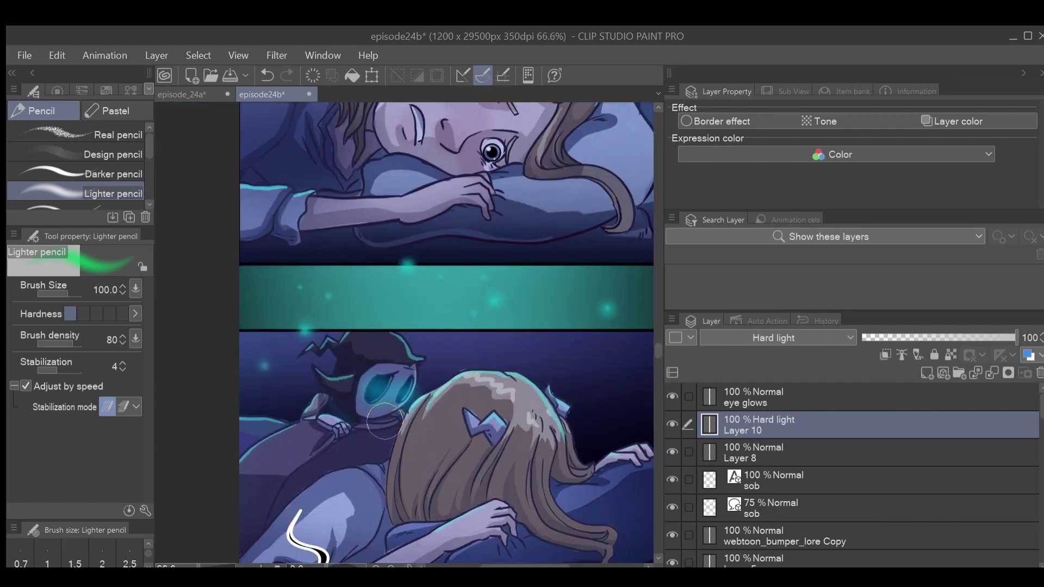
{"action": "key", "text": "bracketleft"}
{"action": "mouse_move", "coordinate": [384, 375]}
{"action": "left_mouse_down"}
{"action": "mouse_move", "coordinate": [379, 384]}
{"action": "mouse_move", "coordinate": [416, 381]}
{"action": "left_mouse_up"}
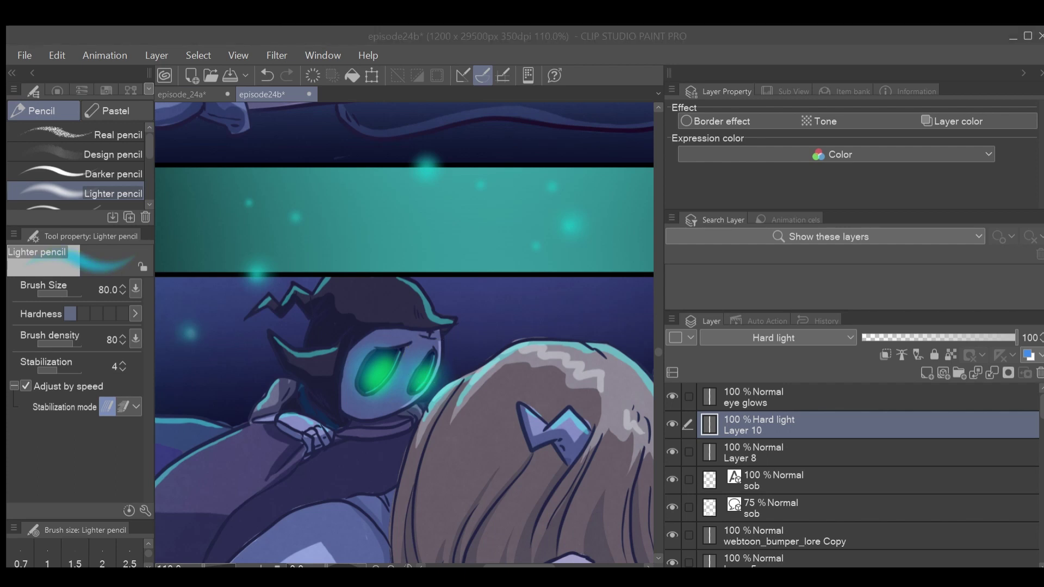
- On the eye glows layer, add light turquoise highlights to the masked character's eyes, including the "You are too weak right now..." panel
{"action": "left_click", "coordinate": [819, 402]}
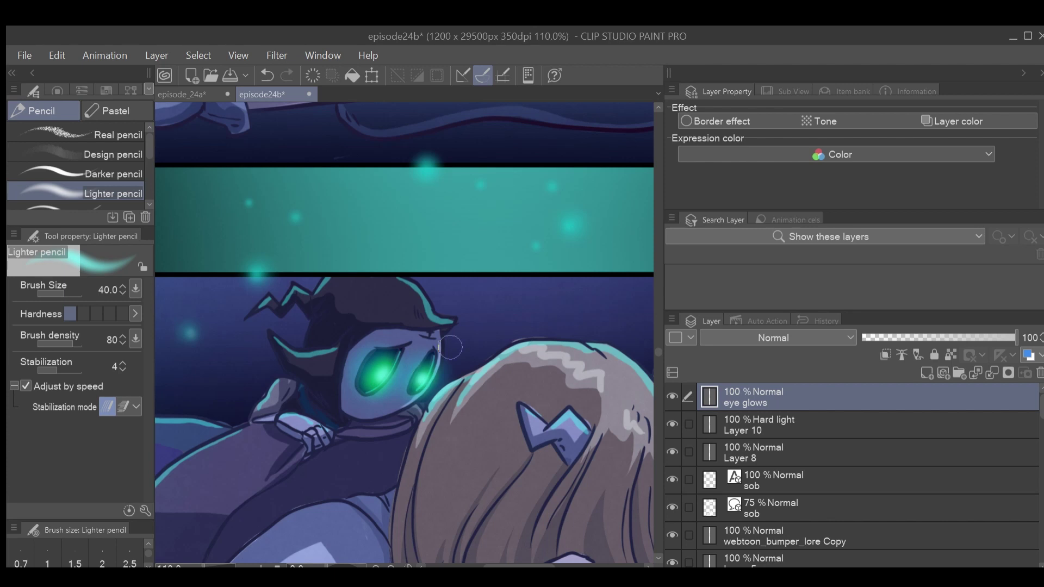
{"action": "scroll", "coordinate": [437, 360], "scroll_direction": "down", "scroll_amount": 6}
{"action": "left_click_drag", "start_coordinate": [484, 136], "coordinate": [478, 382]}
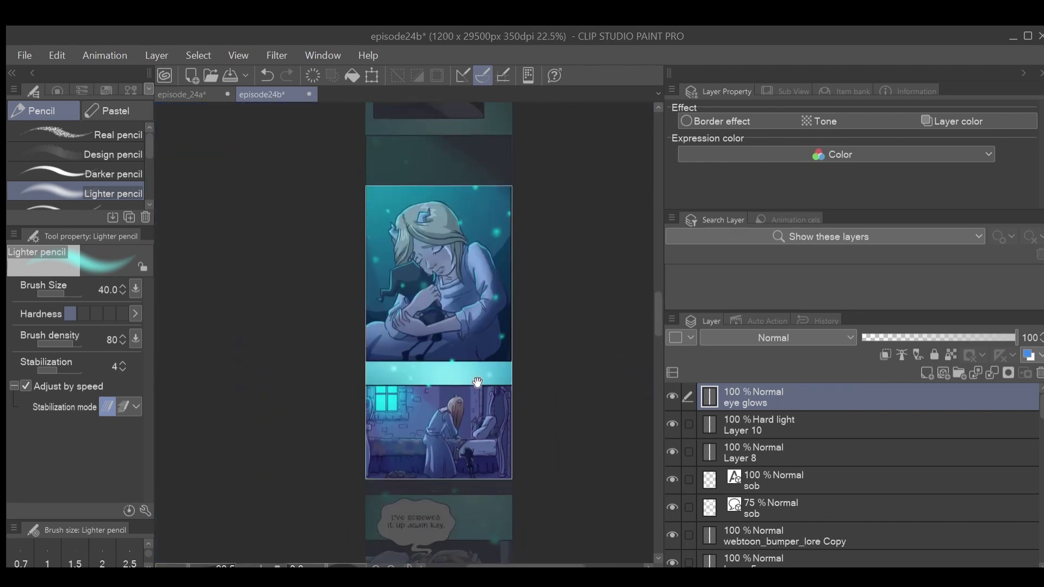
{"action": "left_click_drag", "start_coordinate": [468, 163], "coordinate": [460, 446]}
{"action": "scroll", "coordinate": [430, 316], "scroll_direction": "up", "scroll_amount": 3}
- On the Hard light Layer 10, add a green glow to both eyes below the "You are too weak right now..." balloon at brush size 100
{"action": "left_click", "coordinate": [869, 419]}
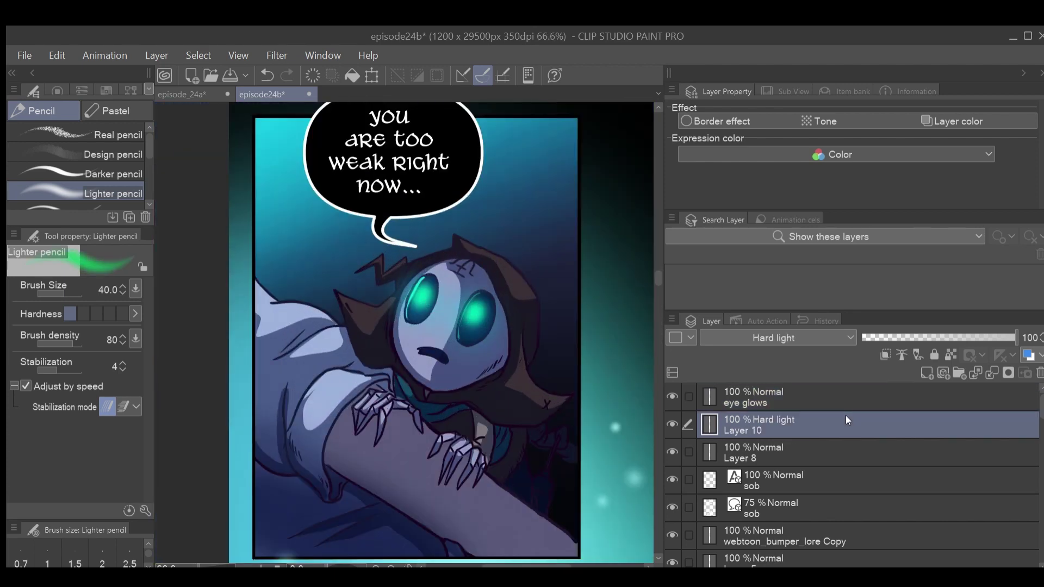
{"action": "left_click", "coordinate": [423, 298]}
{"action": "key", "text": "]"}
{"action": "left_click", "coordinate": [471, 317]}
{"action": "left_click", "coordinate": [472, 319]}
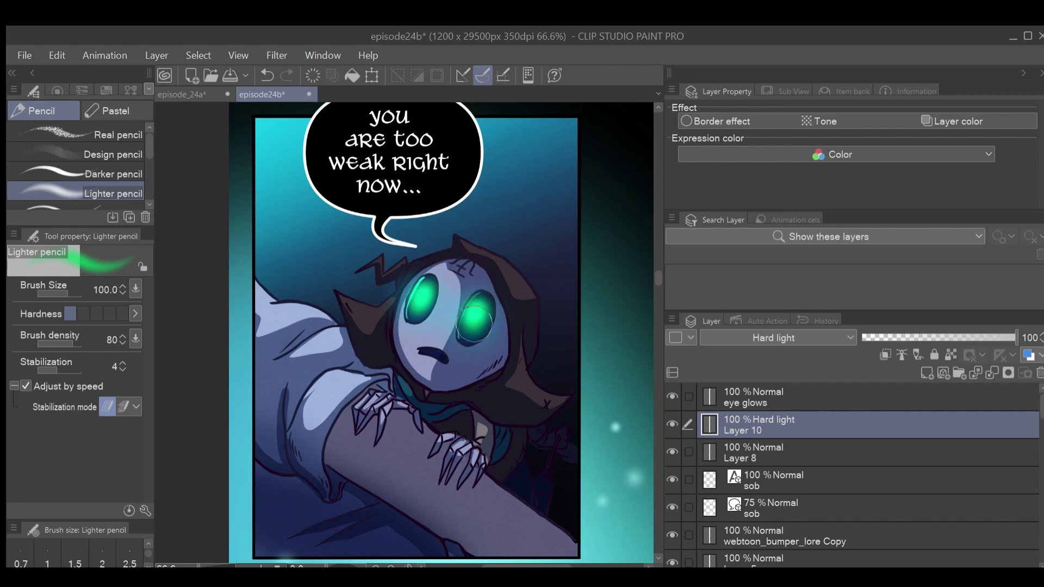
- Lower the opacity of the eye glows layer to 68% and of the Hard light Layer 10 to 65%
{"action": "left_click_drag", "start_coordinate": [478, 163], "coordinate": [453, 538]}
{"action": "left_click_drag", "start_coordinate": [457, 142], "coordinate": [492, 563]}
{"action": "left_click_drag", "start_coordinate": [454, 163], "coordinate": [492, 414]}
{"action": "scroll", "coordinate": [456, 354], "scroll_direction": "down", "scroll_amount": 4}
{"action": "left_click_drag", "start_coordinate": [496, 191], "coordinate": [474, 493]}
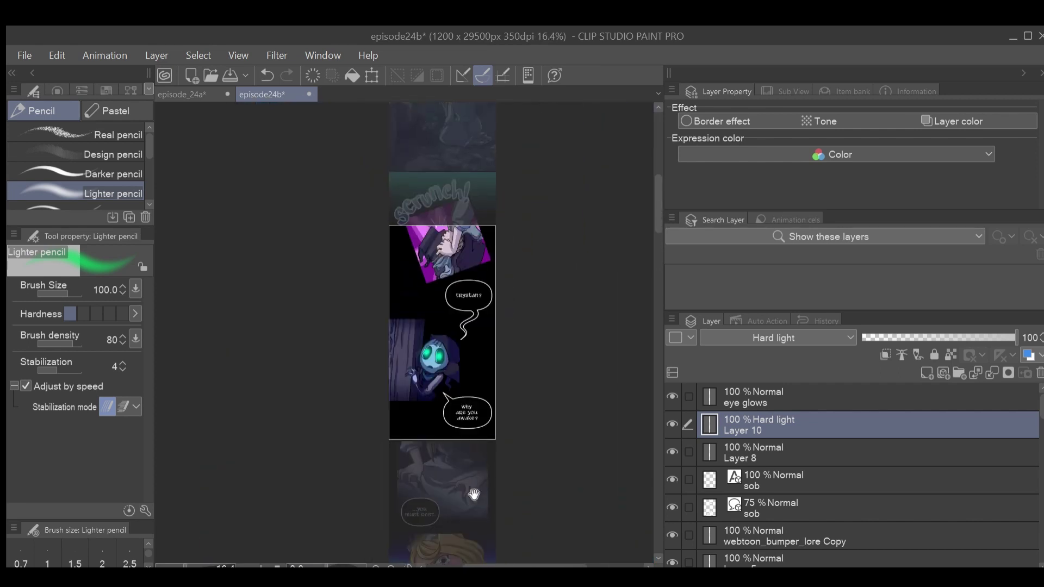
{"action": "scroll", "coordinate": [444, 332], "scroll_direction": "up", "scroll_amount": 3}
{"action": "scroll", "coordinate": [429, 396], "scroll_direction": "up", "scroll_amount": 2}
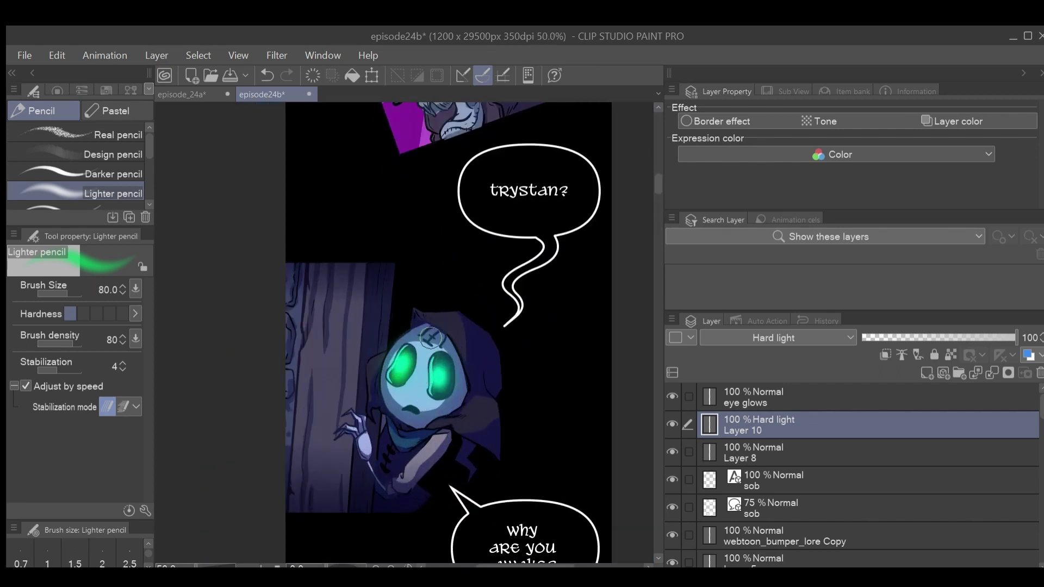
{"action": "key", "text": "ctrl+z"}
{"action": "scroll", "coordinate": [450, 368], "scroll_direction": "down", "scroll_amount": 4}
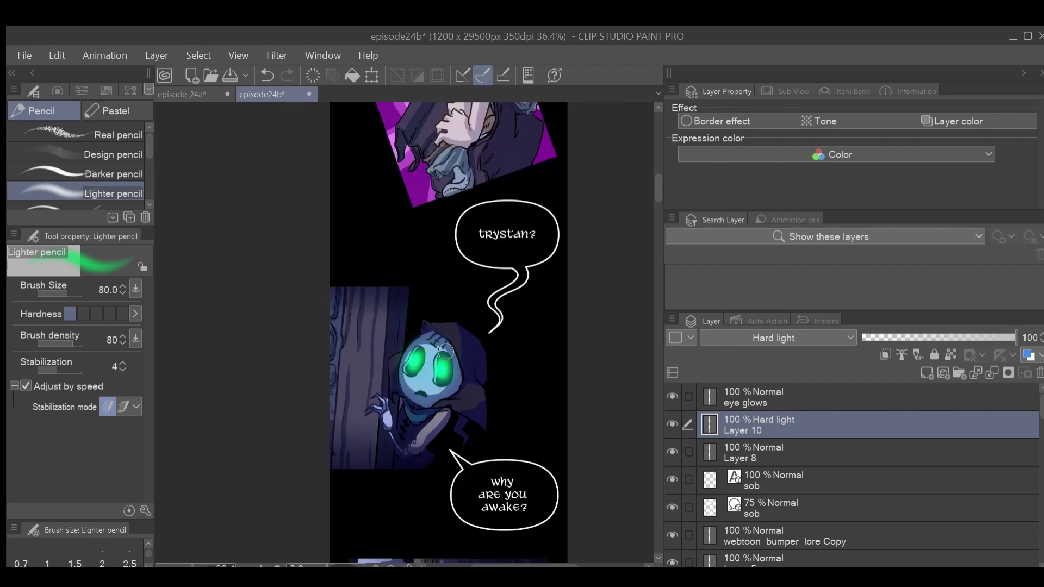
{"action": "scroll", "coordinate": [434, 326], "scroll_direction": "up", "scroll_amount": 2}
{"action": "scroll", "coordinate": [435, 322], "scroll_direction": "up", "scroll_amount": 2}
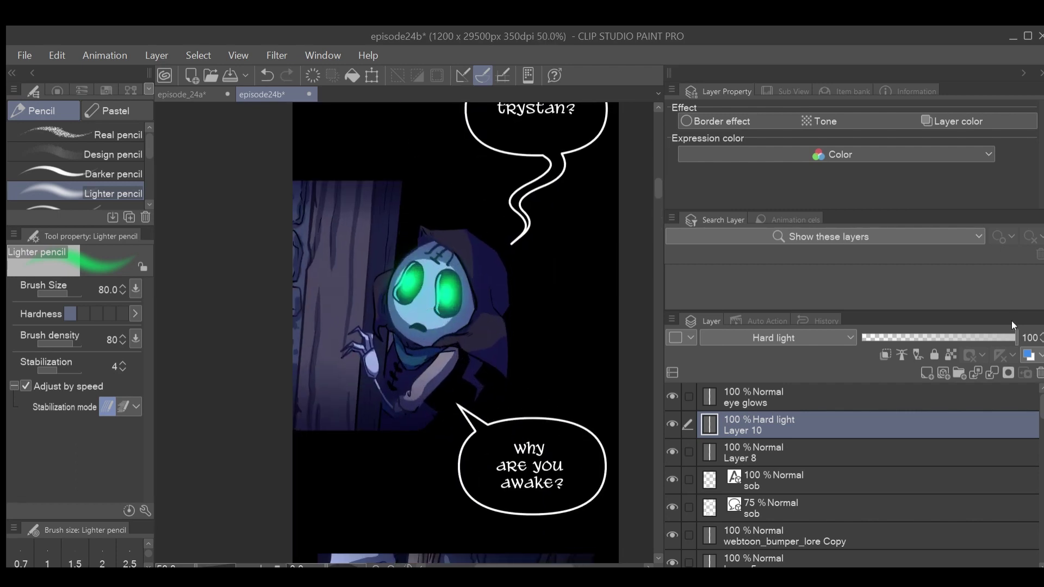
{"action": "left_click_drag", "start_coordinate": [987, 334], "coordinate": [977, 331]}
{"action": "key", "text": "alt+bracketright"}
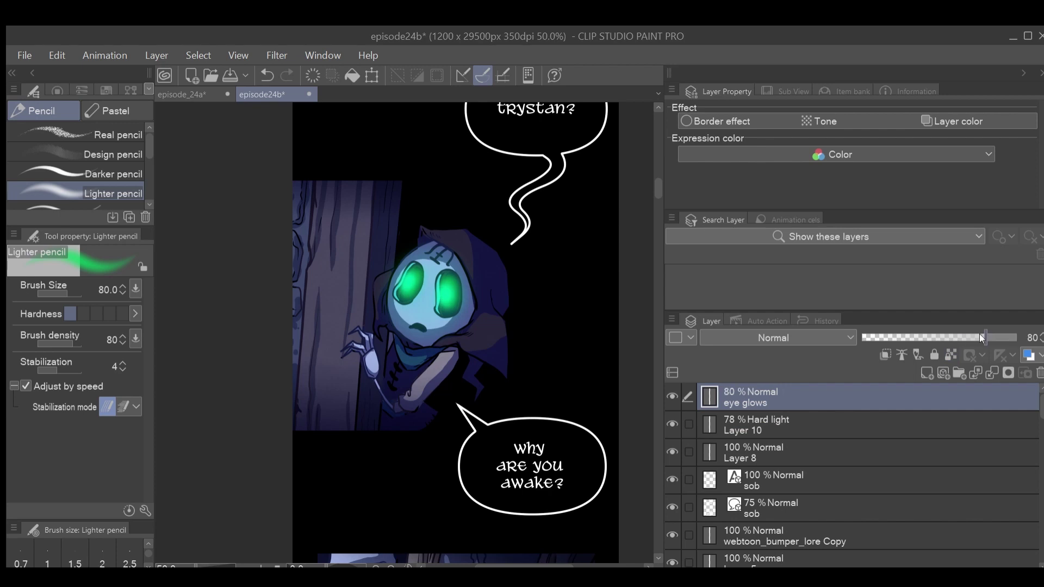
{"action": "key", "text": "alt+bracketleft"}
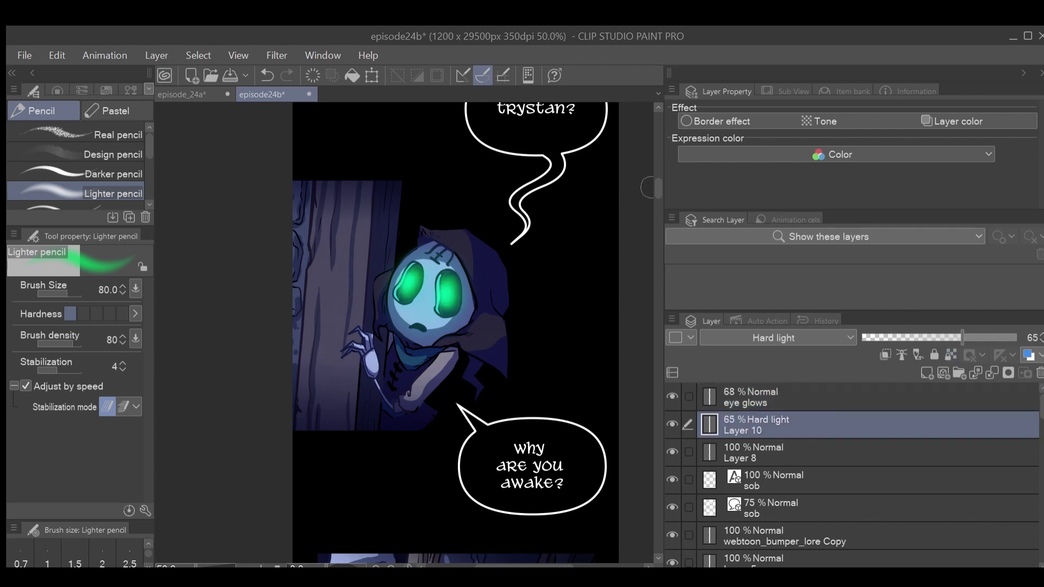
- Review the softened eye glows and the rest of episode24b, from its opening bedroom panel down to the closing "sob" panels
{"action": "scroll", "coordinate": [646, 195], "scroll_direction": "down", "scroll_amount": 15}
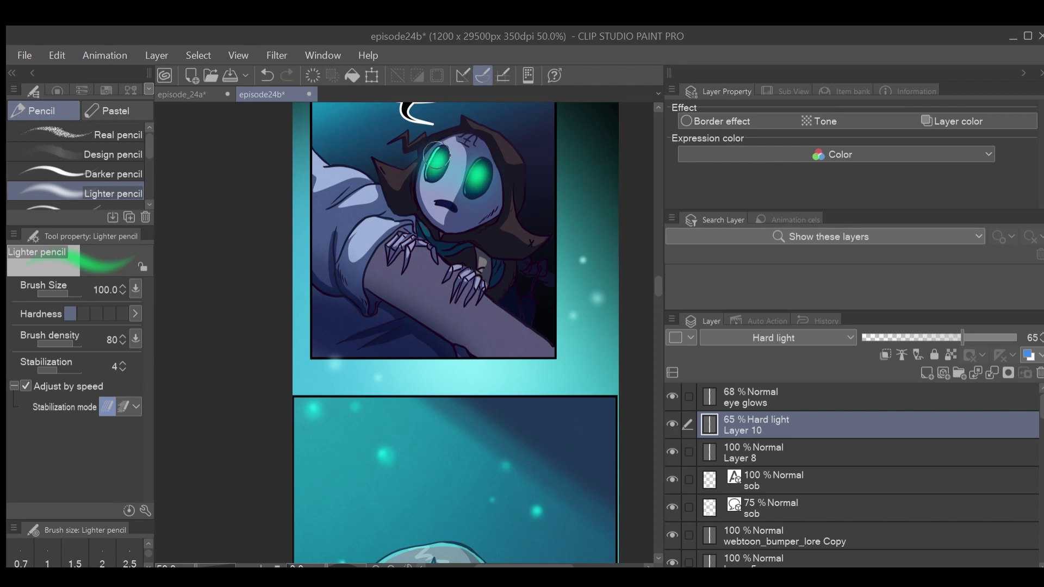
{"action": "mouse_move", "coordinate": [662, 288]}
{"action": "left_mouse_down"}
{"action": "mouse_move", "coordinate": [647, 304]}
{"action": "mouse_move", "coordinate": [631, 375]}
{"action": "left_mouse_up"}
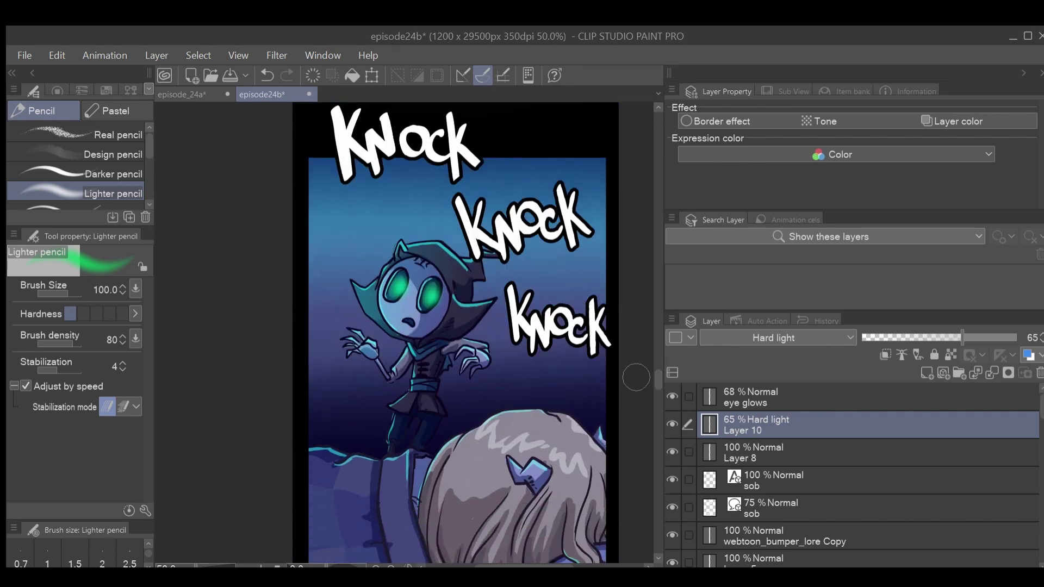
{"action": "key", "text": "]"}
{"action": "key", "text": "]"}
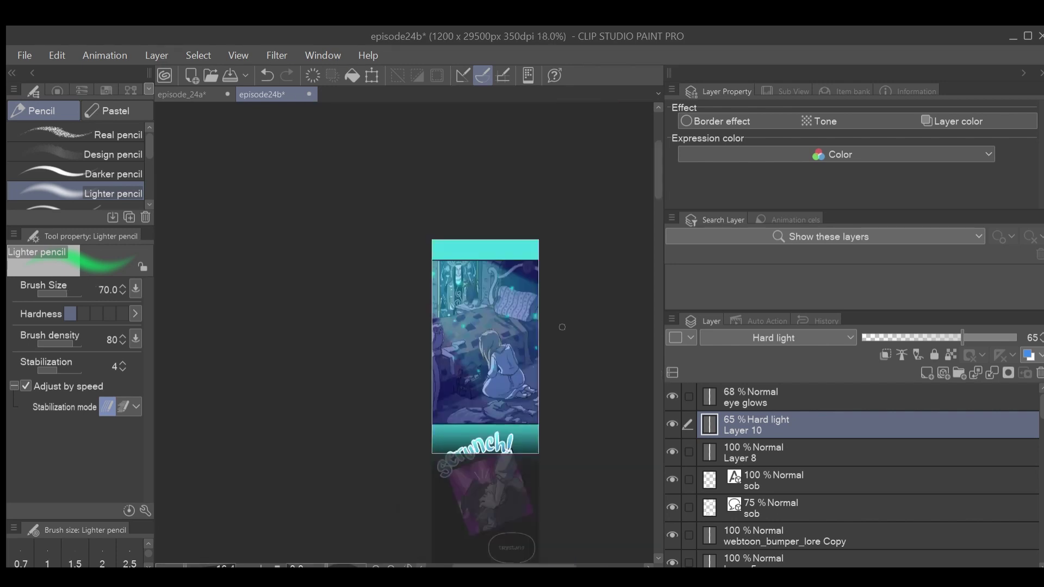
{"action": "scroll", "coordinate": [561, 326], "scroll_direction": "up", "scroll_amount": 1}
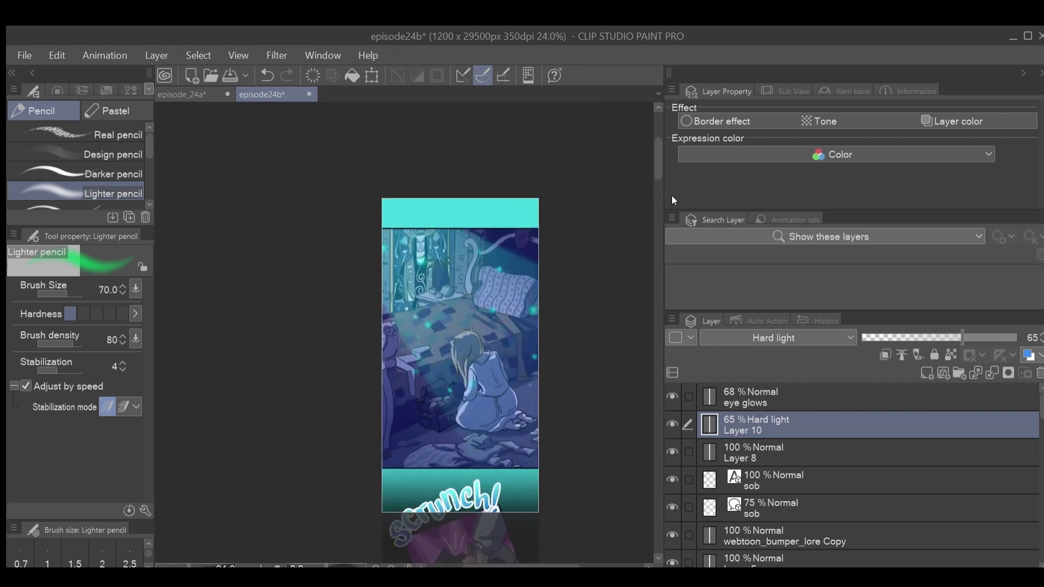
{"action": "mouse_move", "coordinate": [655, 155]}
{"action": "left_mouse_down"}
{"action": "mouse_move", "coordinate": [634, 238]}
{"action": "mouse_move", "coordinate": [539, 432]}
{"action": "left_mouse_up"}
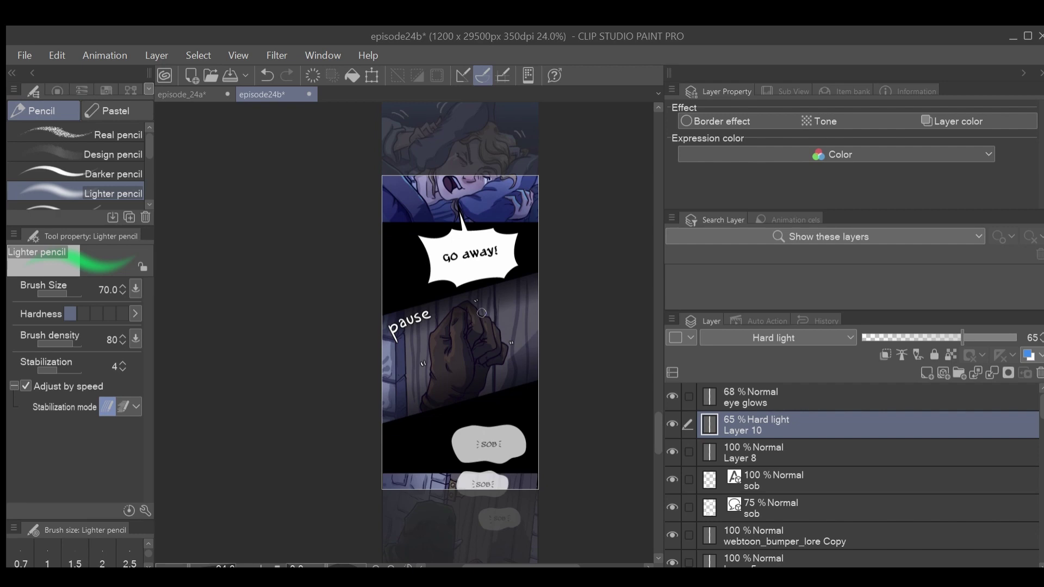
{"action": "scroll", "coordinate": [648, 430], "scroll_direction": "down", "scroll_amount": 10}
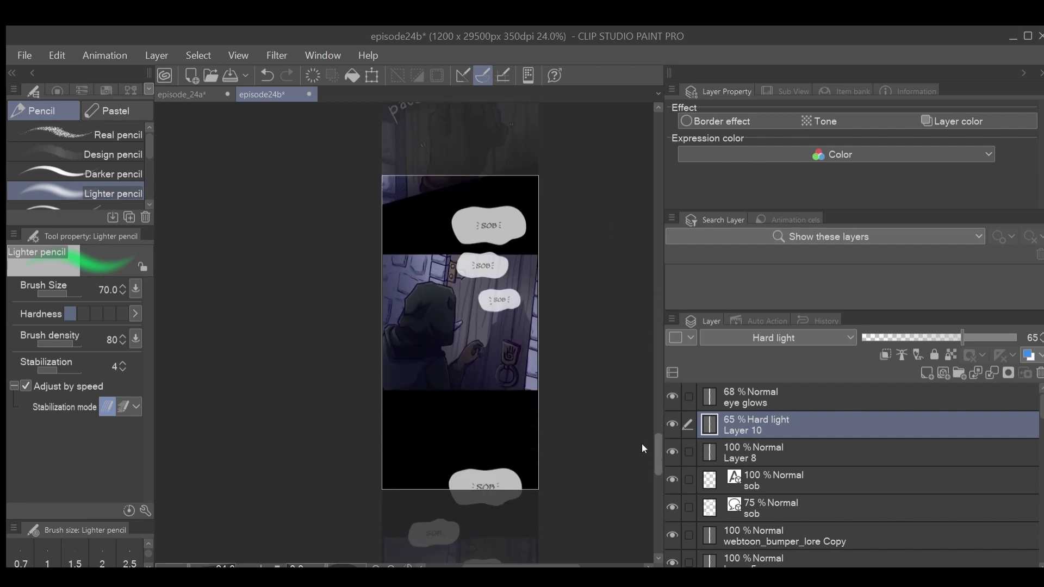
{"action": "scroll", "coordinate": [622, 473], "scroll_direction": "down", "scroll_amount": 5}
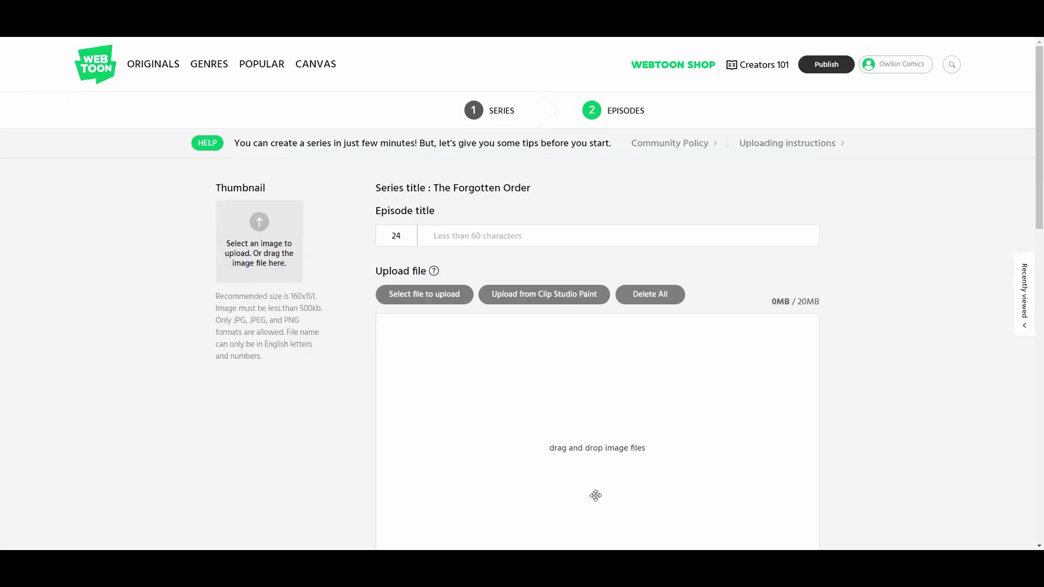
- On the WEBTOON episode 24 upload page, add all JPG files from the final_episode_export folder
{"action": "mouse_move", "coordinate": [474, 565]}
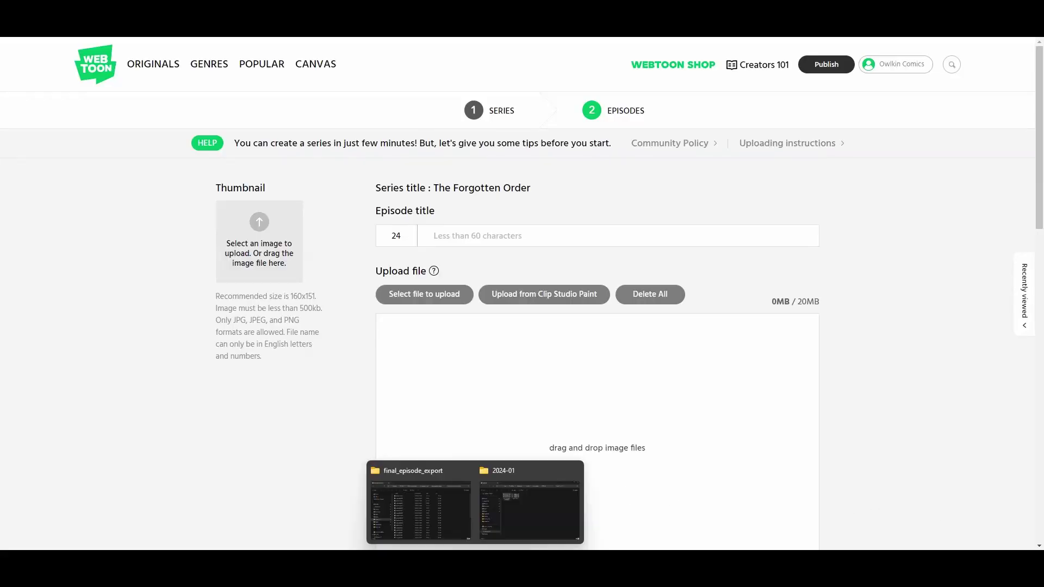
{"action": "left_click", "coordinate": [414, 511]}
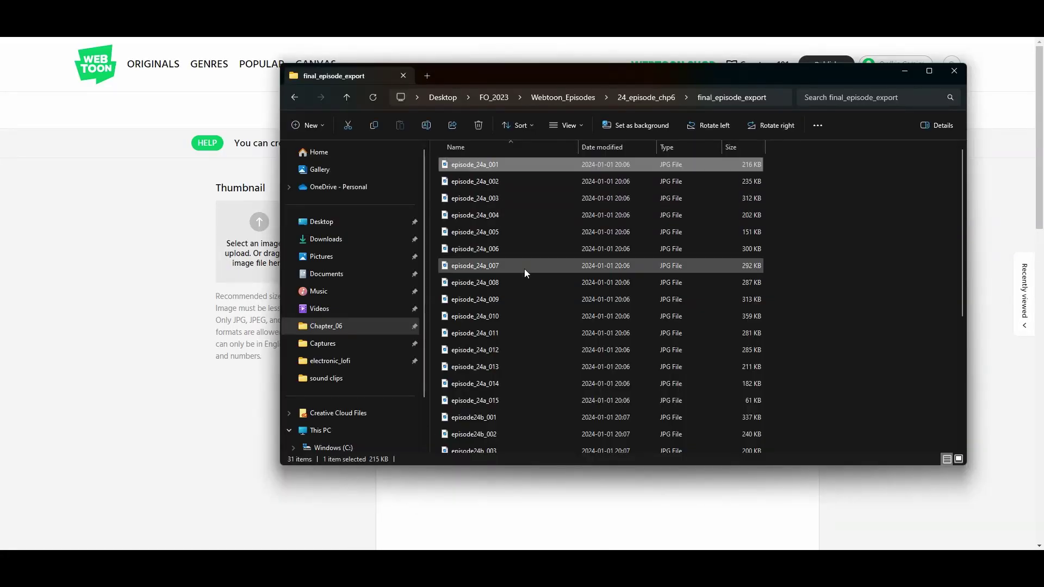
{"action": "key", "text": "ctrl+a"}
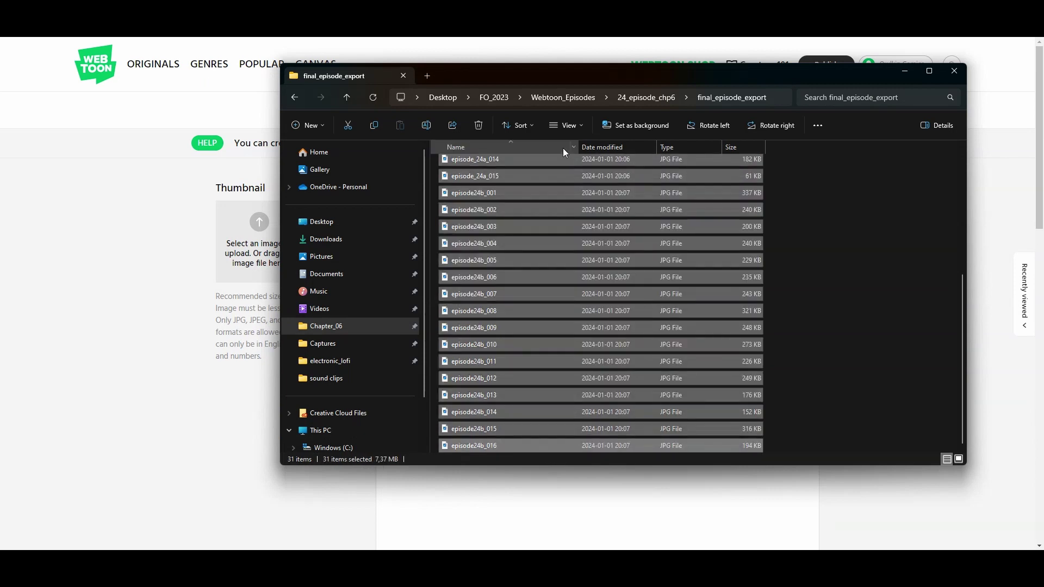
{"action": "left_click_drag", "start_coordinate": [566, 67], "coordinate": [826, 117]}
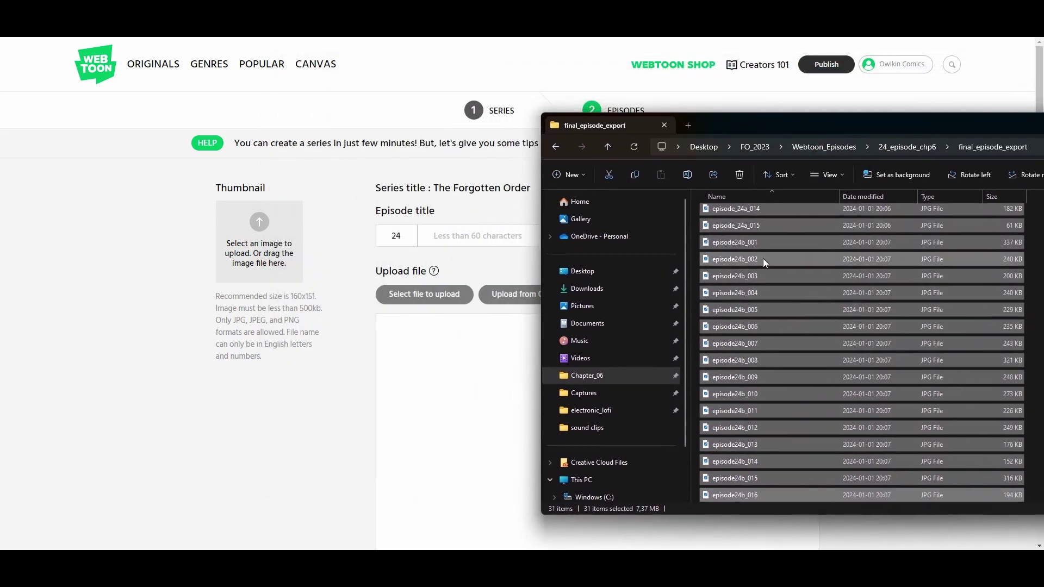
{"action": "left_click_drag", "start_coordinate": [762, 259], "coordinate": [439, 413]}
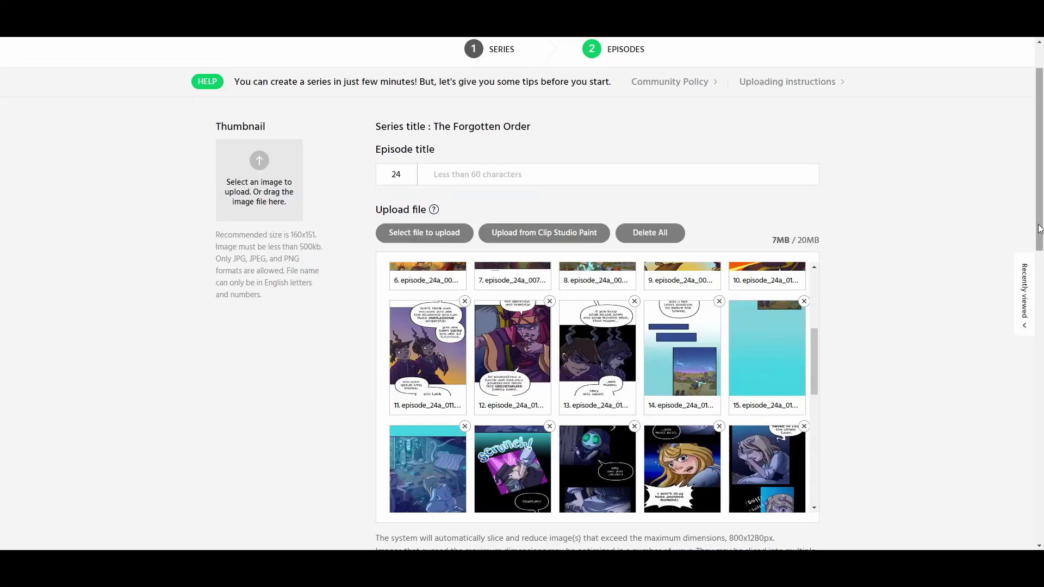
- Open the mobile preview of the uploaded episode and place its window over the middle of the page
{"action": "left_click_drag", "start_coordinate": [1039, 228], "coordinate": [1035, 358]}
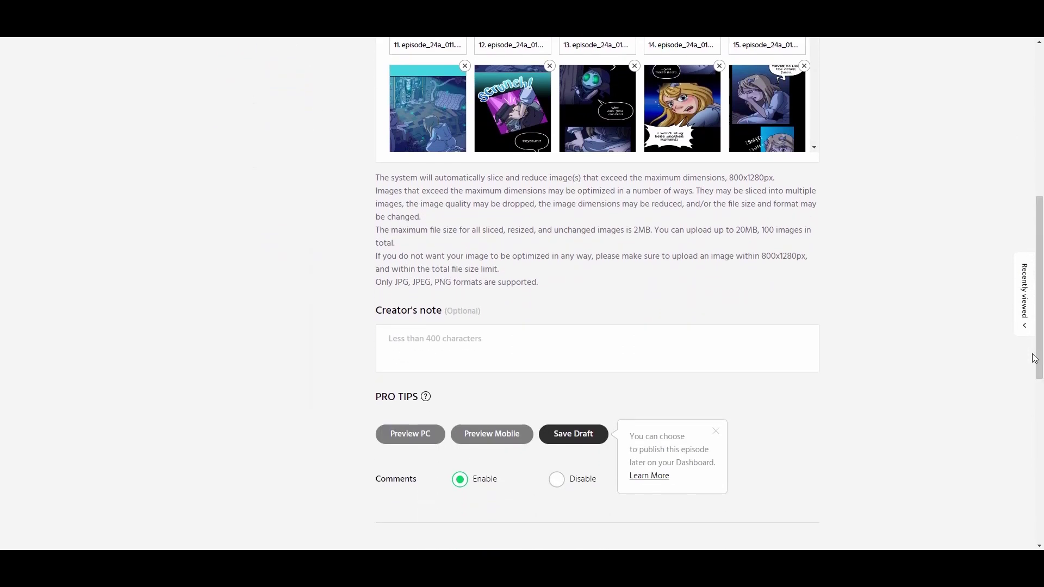
{"action": "left_click", "coordinate": [500, 436]}
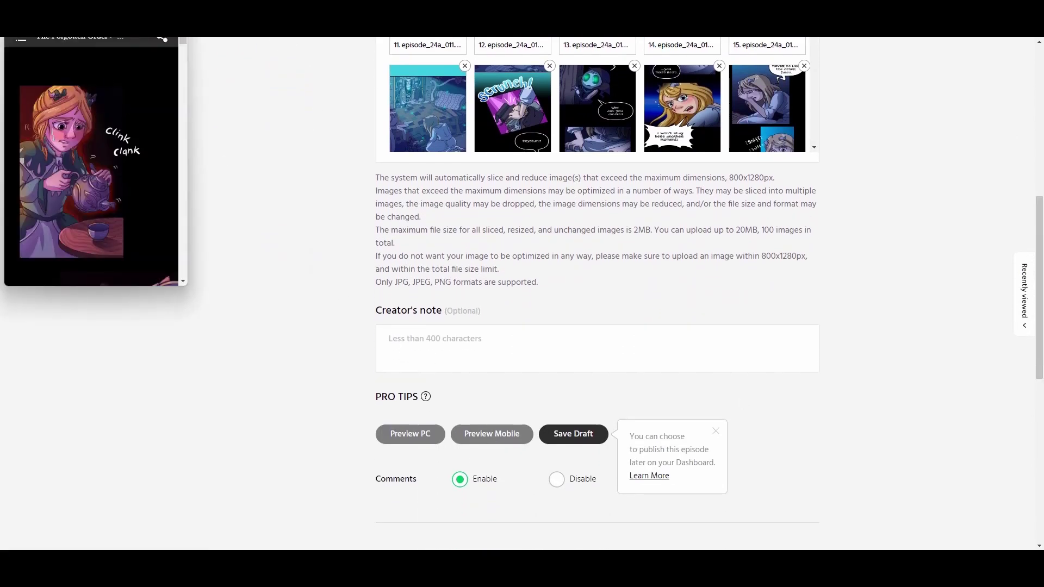
{"action": "left_click_drag", "start_coordinate": [93, 2], "coordinate": [556, 133]}
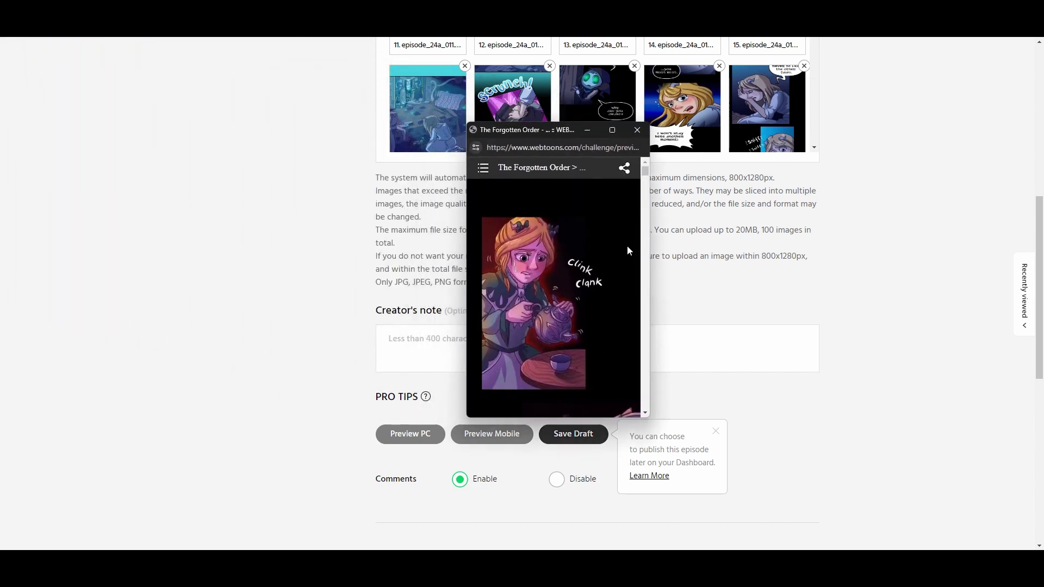
- Review the whole episode in the mobile preview, from the opening teapot panel down to the closing Patreon promo image
{"action": "scroll", "coordinate": [627, 250], "scroll_direction": "down", "scroll_amount": 5}
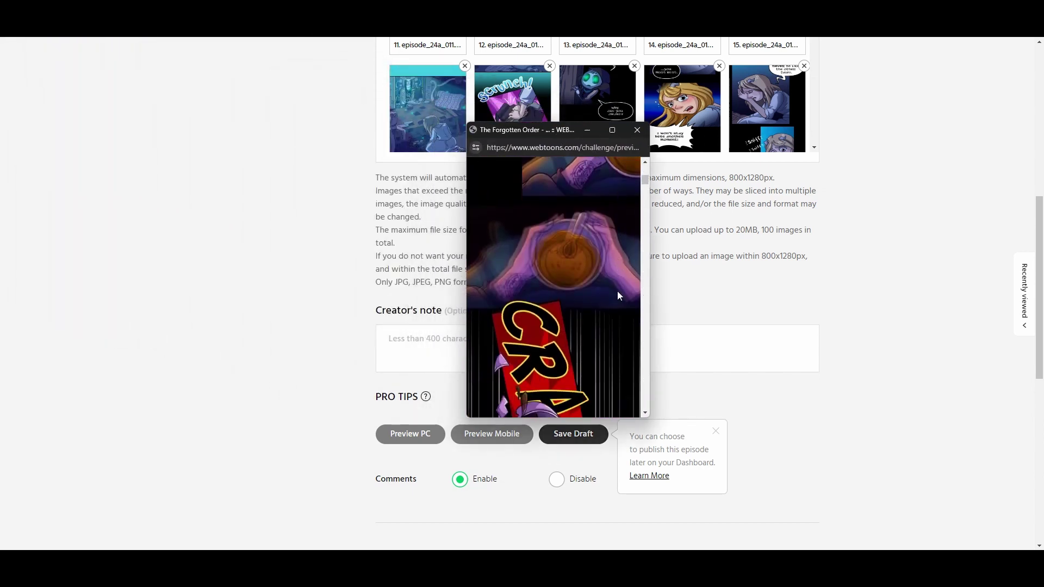
{"action": "scroll", "coordinate": [618, 295], "scroll_direction": "down", "scroll_amount": 5}
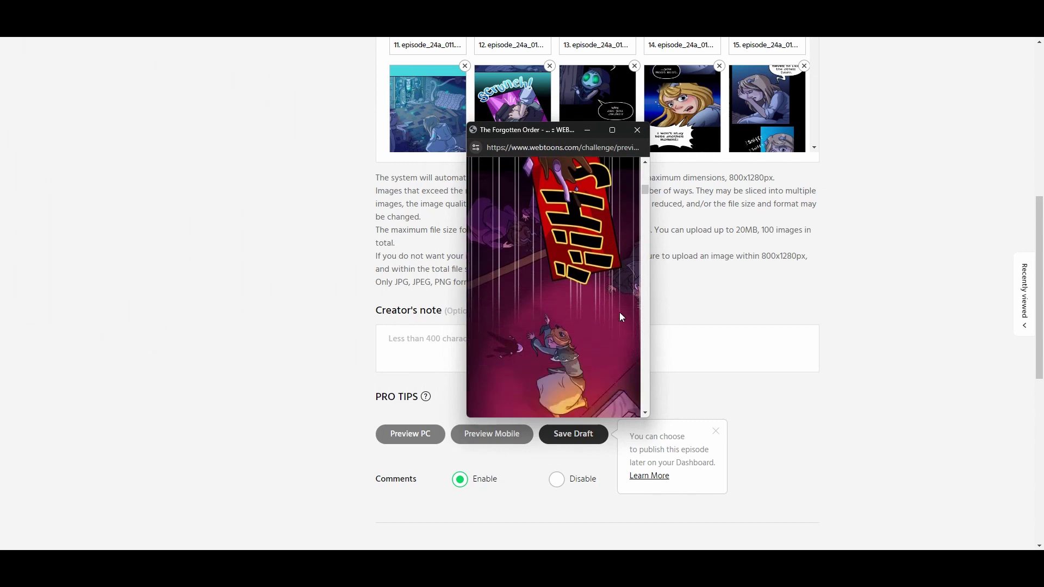
{"action": "scroll", "coordinate": [620, 313], "scroll_direction": "down", "scroll_amount": 5}
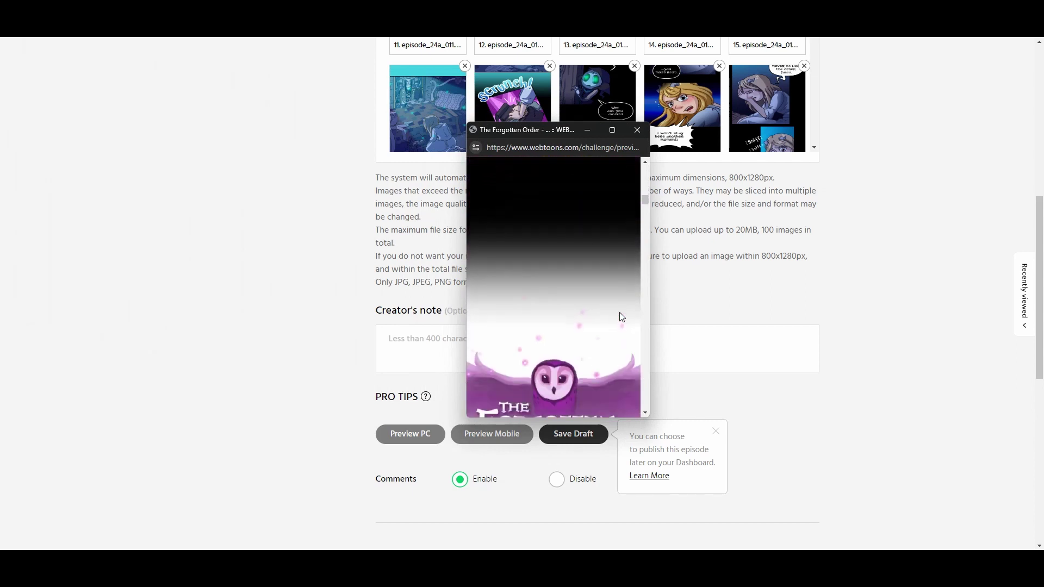
{"action": "scroll", "coordinate": [621, 317], "scroll_direction": "down", "scroll_amount": 5}
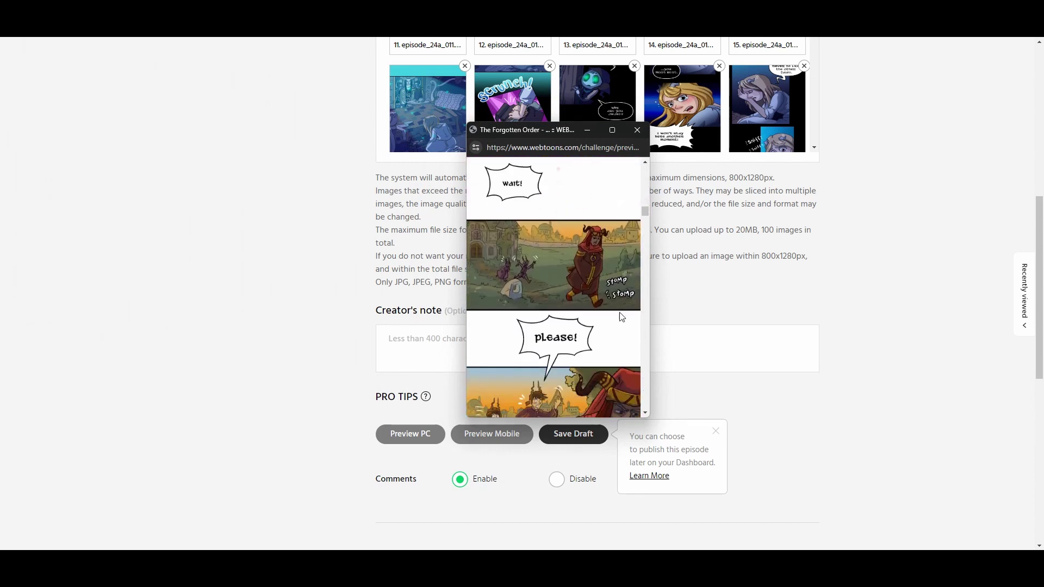
{"action": "scroll", "coordinate": [621, 317], "scroll_direction": "down", "scroll_amount": 5}
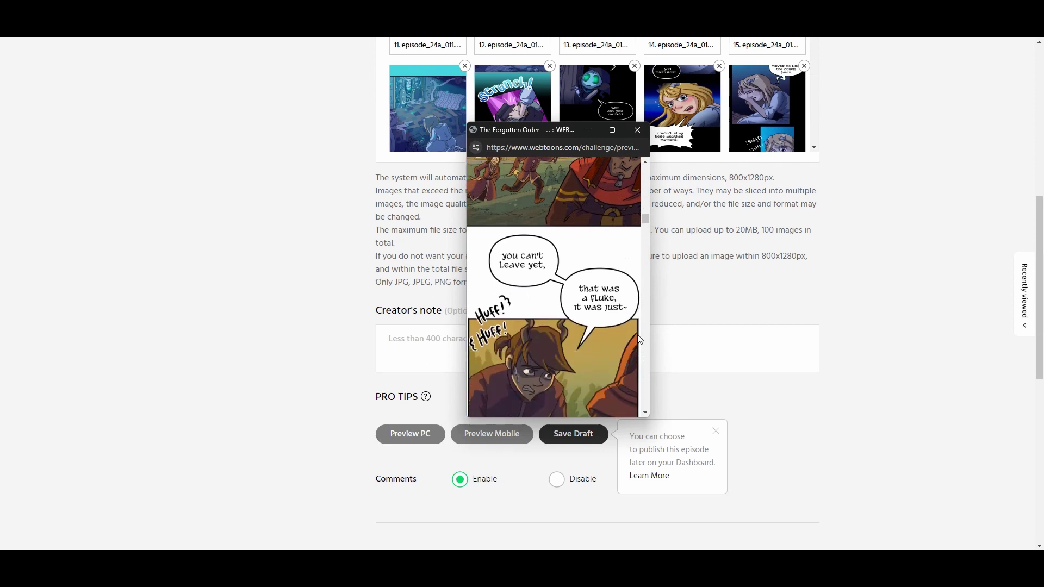
{"action": "scroll", "coordinate": [639, 339], "scroll_direction": "down", "scroll_amount": 5}
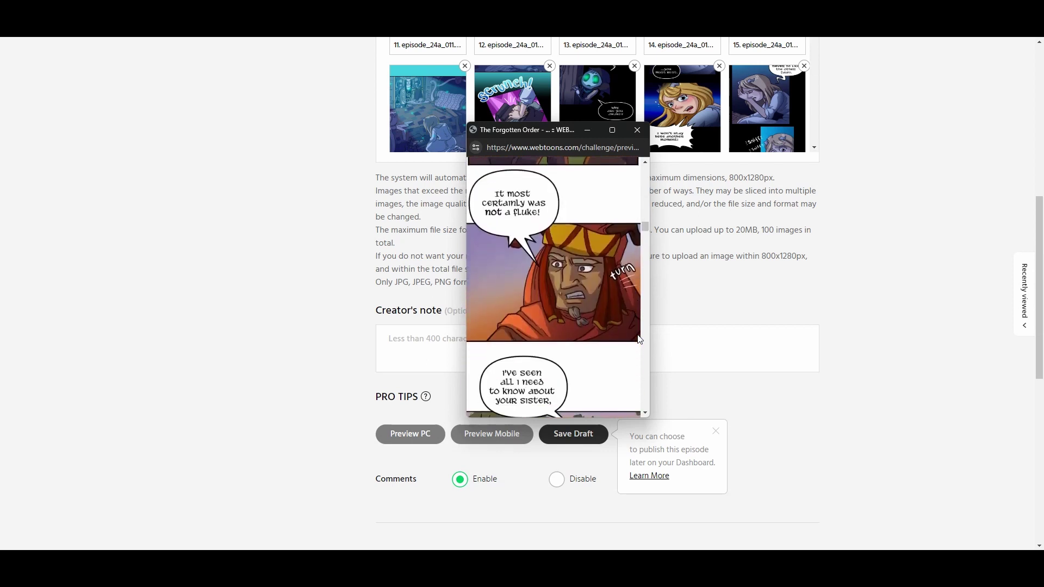
{"action": "scroll", "coordinate": [640, 339], "scroll_direction": "down", "scroll_amount": 5}
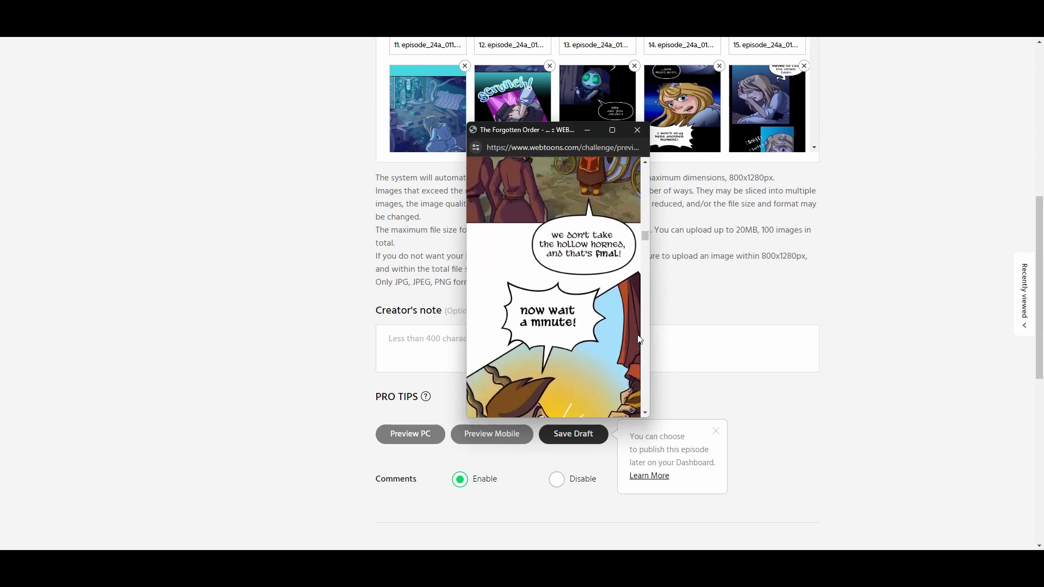
{"action": "scroll", "coordinate": [639, 339], "scroll_direction": "down", "scroll_amount": 5}
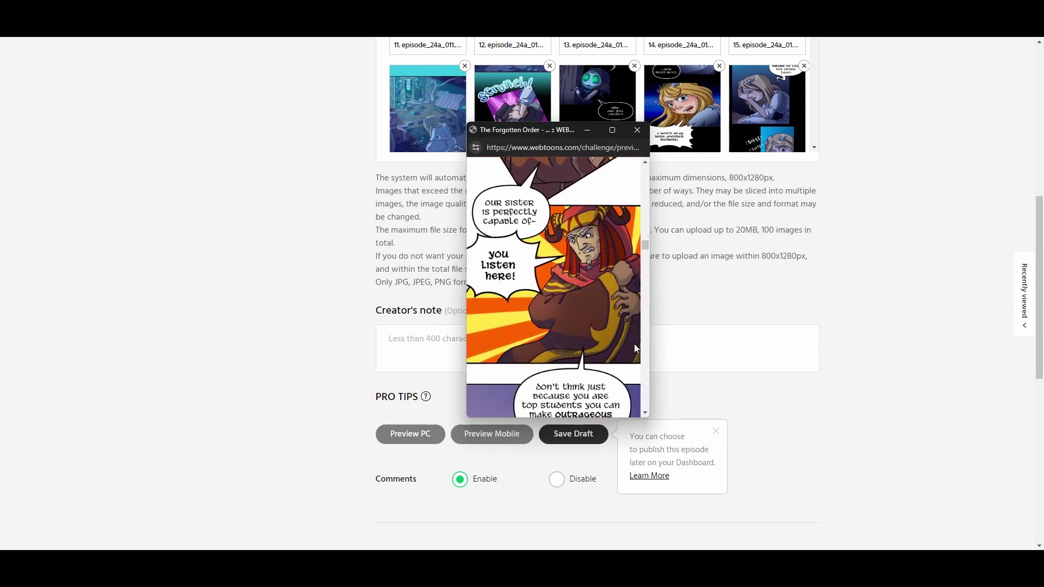
{"action": "scroll", "coordinate": [635, 348], "scroll_direction": "down", "scroll_amount": 5}
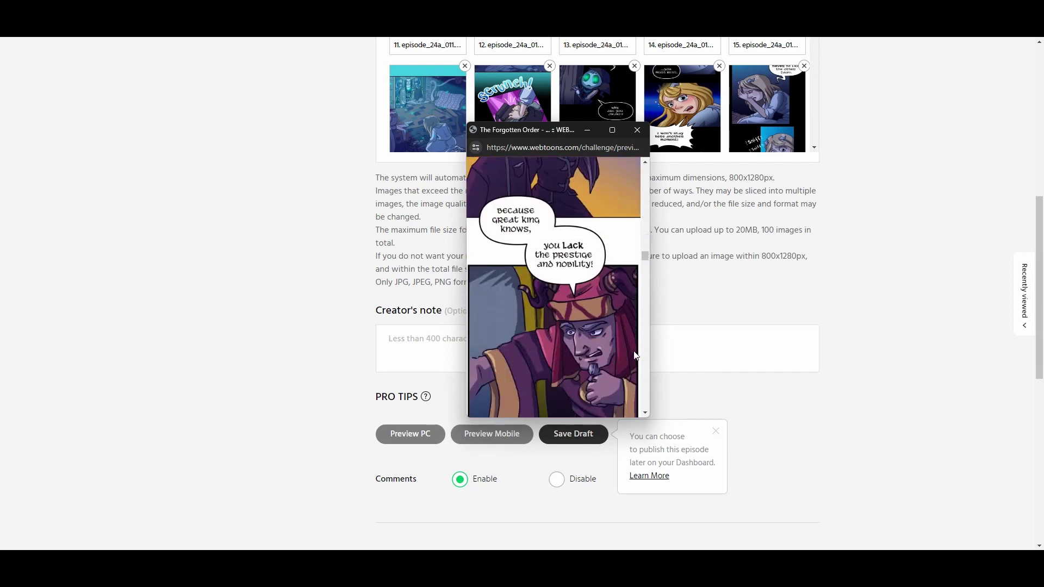
{"action": "scroll", "coordinate": [635, 355], "scroll_direction": "down", "scroll_amount": 5}
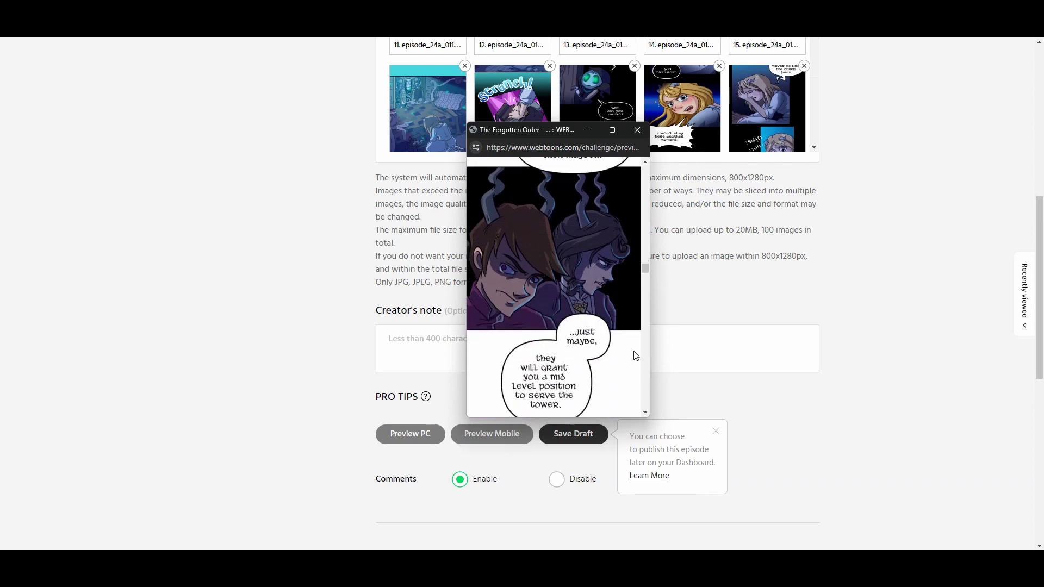
{"action": "scroll", "coordinate": [636, 356], "scroll_direction": "down", "scroll_amount": 5}
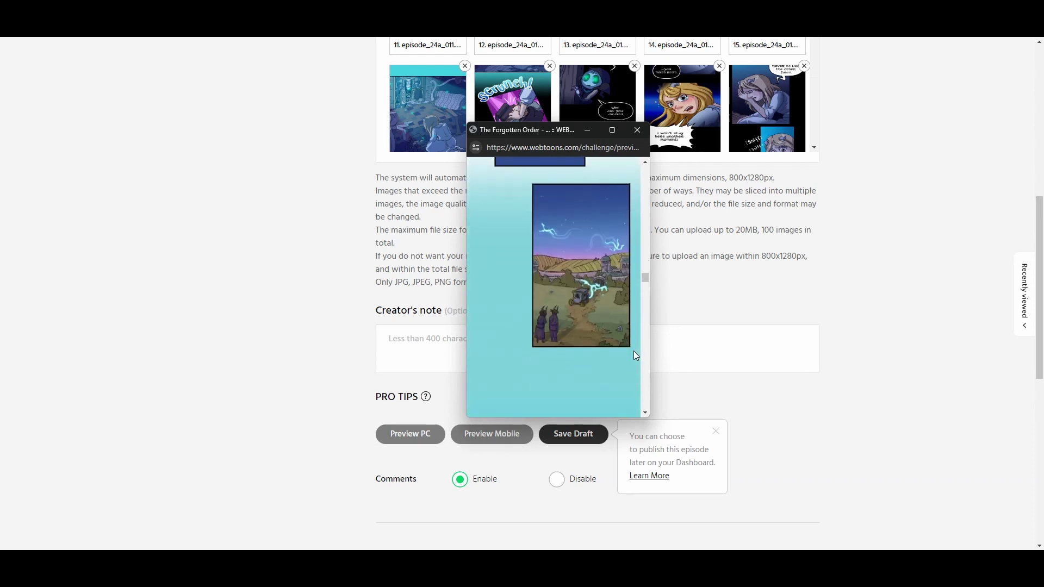
{"action": "scroll", "coordinate": [635, 355], "scroll_direction": "down", "scroll_amount": 5}
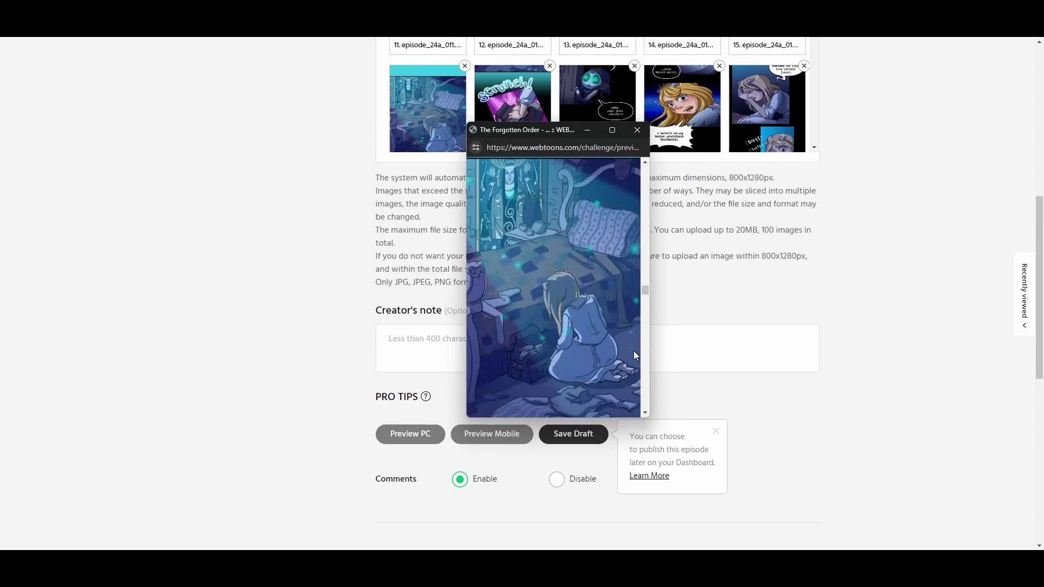
{"action": "scroll", "coordinate": [634, 355], "scroll_direction": "down", "scroll_amount": 5}
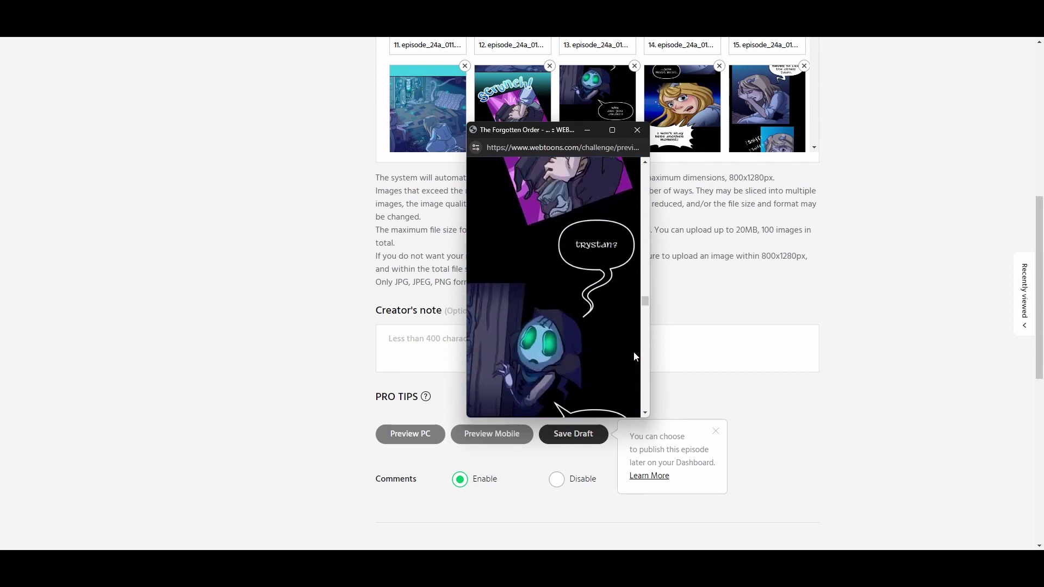
{"action": "scroll", "coordinate": [634, 356], "scroll_direction": "down", "scroll_amount": 5}
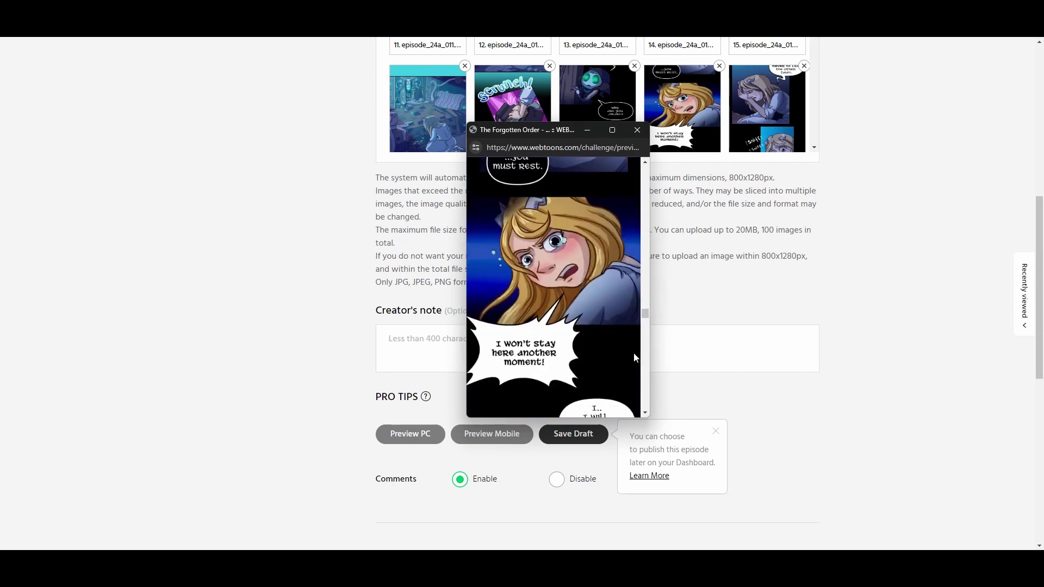
{"action": "scroll", "coordinate": [634, 357], "scroll_direction": "down", "scroll_amount": 5}
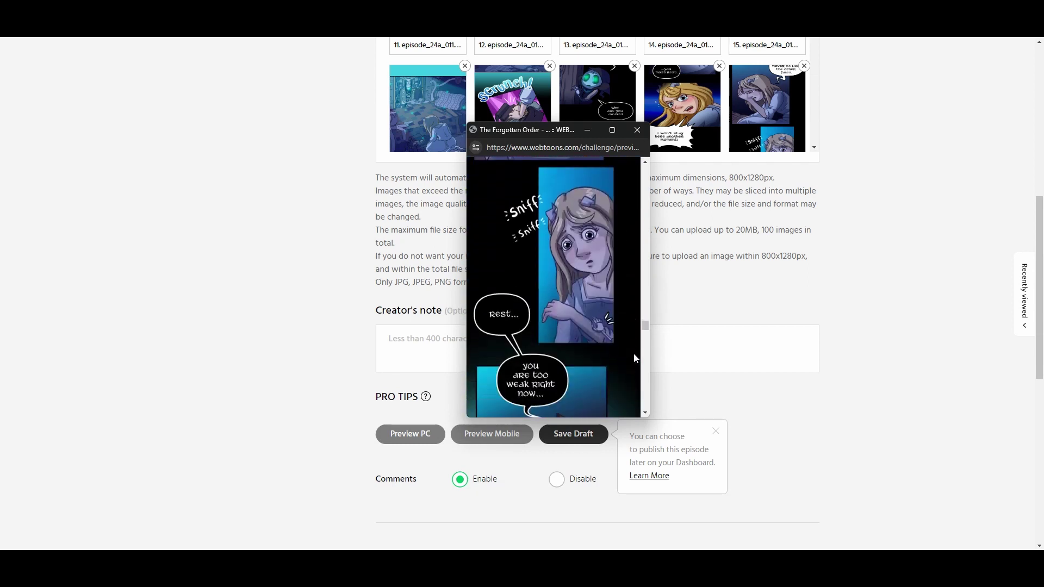
{"action": "scroll", "coordinate": [634, 357], "scroll_direction": "down", "scroll_amount": 5}
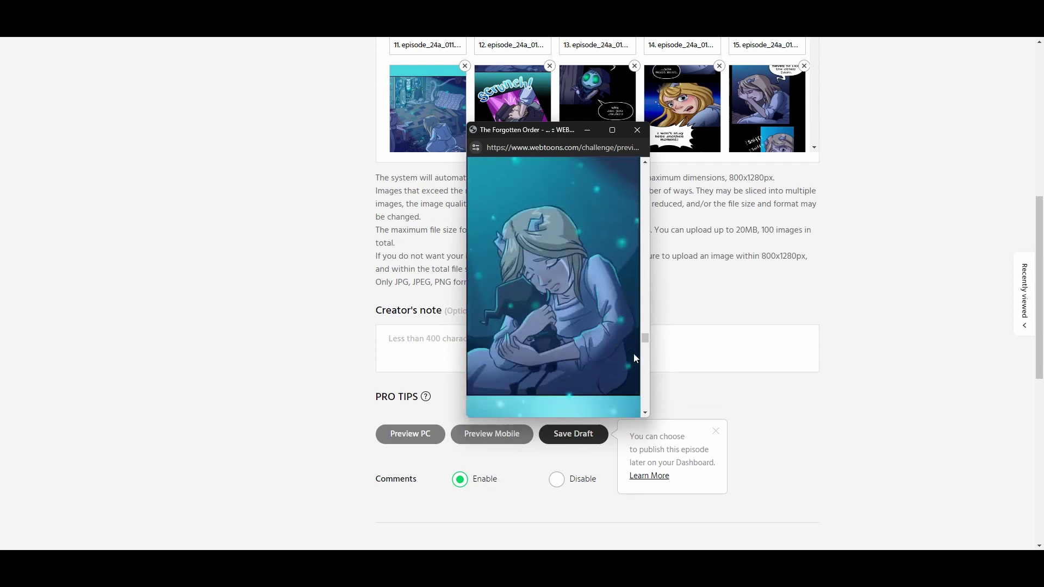
{"action": "scroll", "coordinate": [634, 356], "scroll_direction": "down", "scroll_amount": 5}
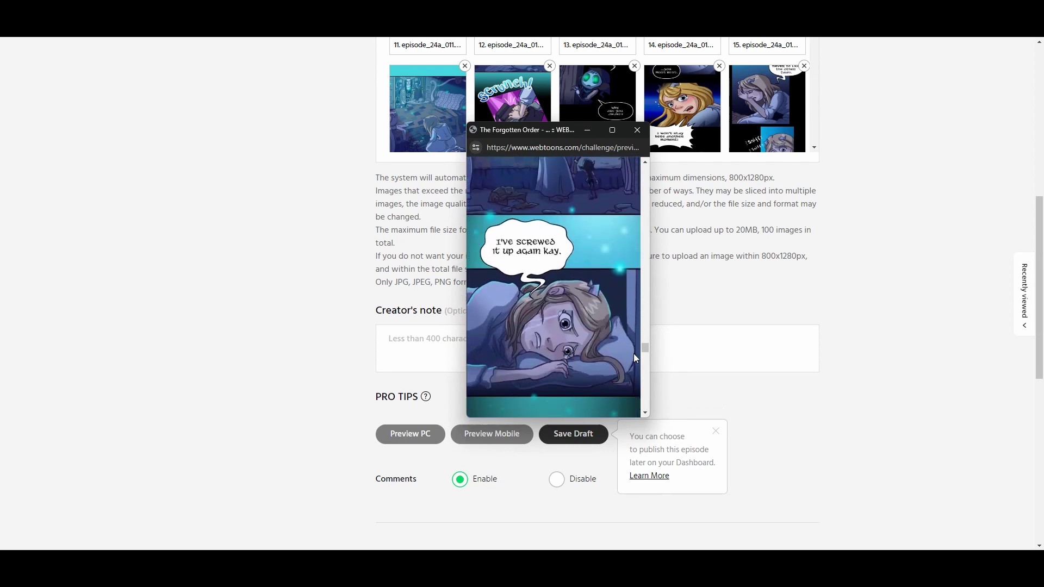
{"action": "scroll", "coordinate": [634, 358], "scroll_direction": "down", "scroll_amount": 5}
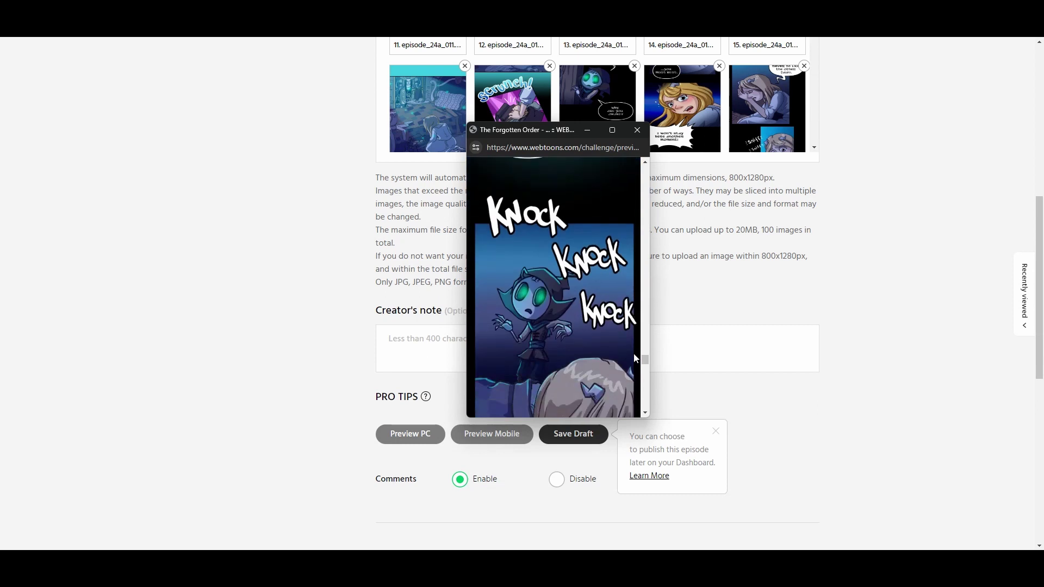
{"action": "scroll", "coordinate": [635, 357], "scroll_direction": "down", "scroll_amount": 5}
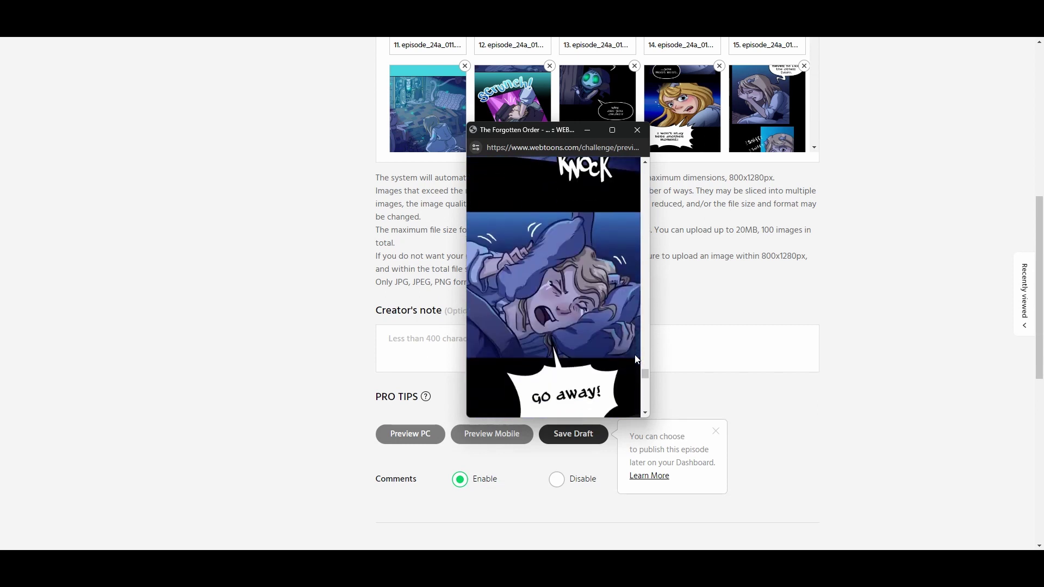
{"action": "scroll", "coordinate": [636, 359], "scroll_direction": "down", "scroll_amount": 5}
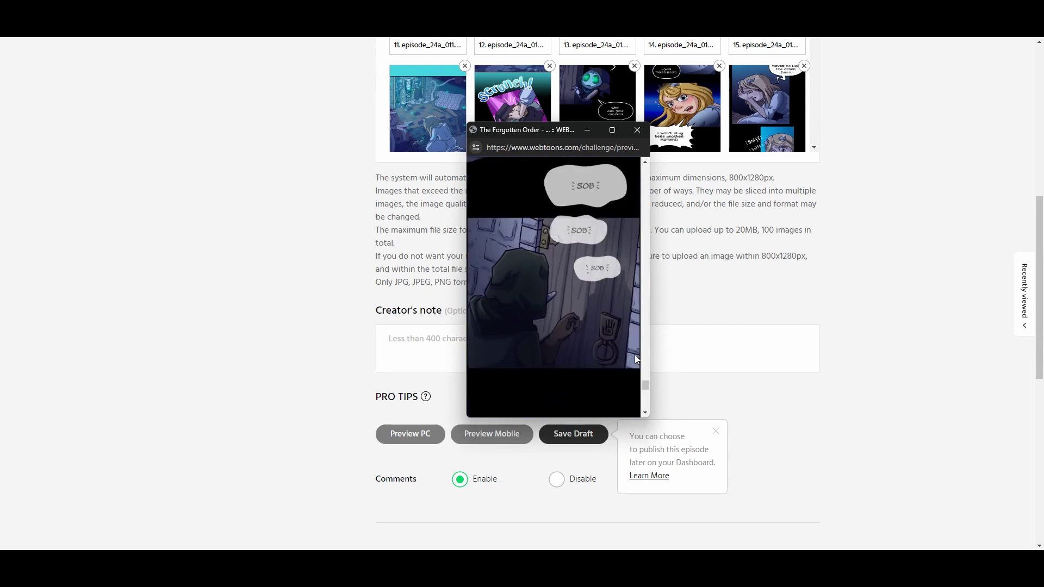
{"action": "scroll", "coordinate": [636, 359], "scroll_direction": "down", "scroll_amount": 5}
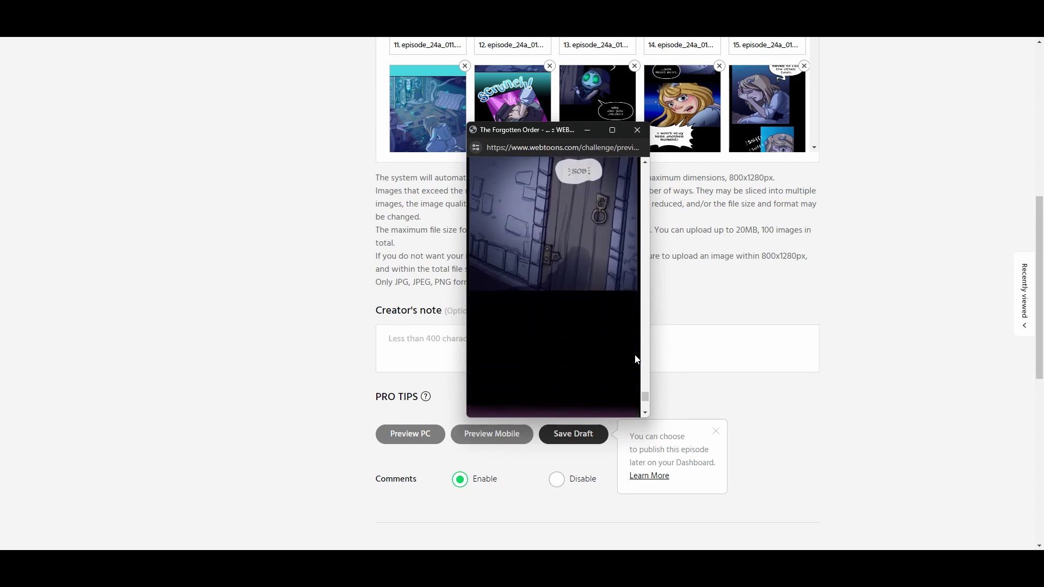
{"action": "scroll", "coordinate": [635, 359], "scroll_direction": "down", "scroll_amount": 5}
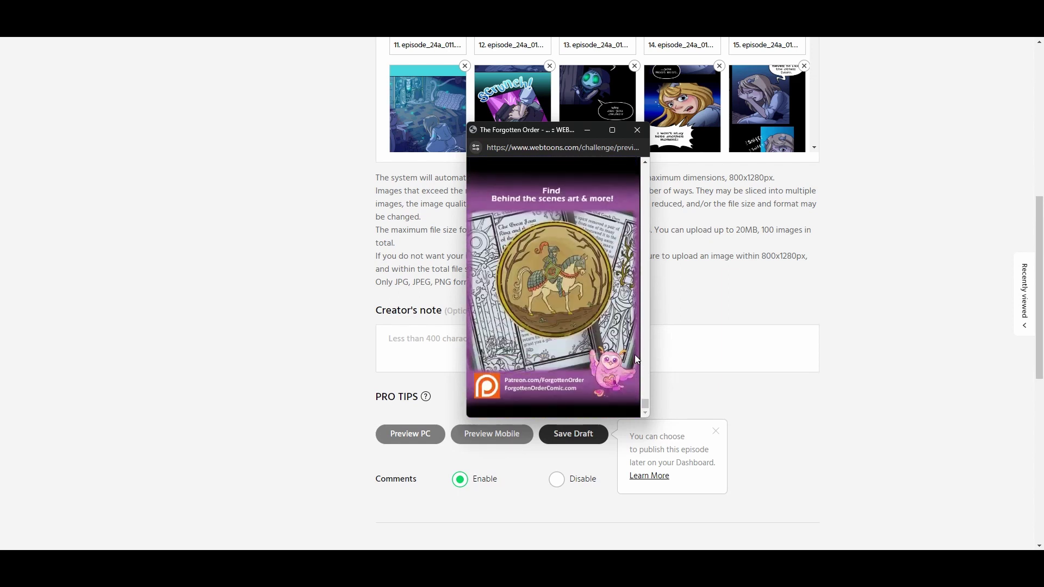